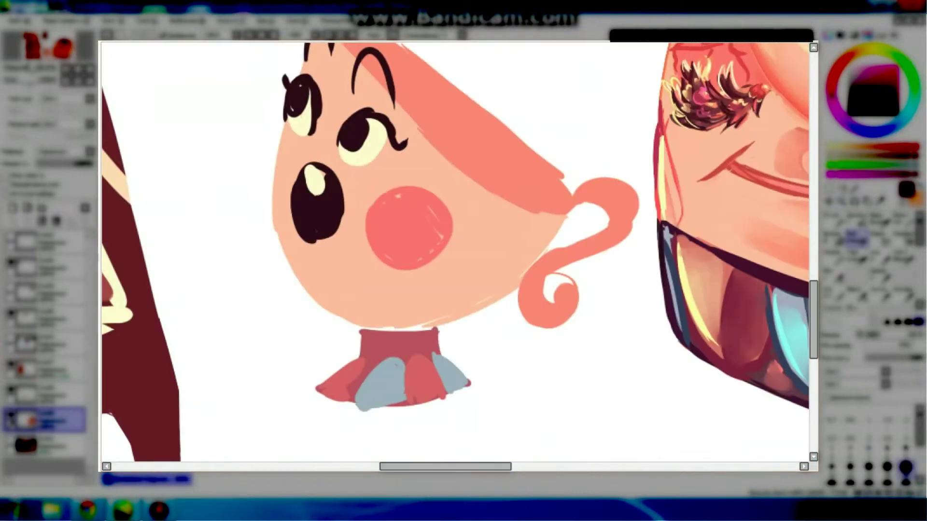
# Rework the teacup's round pink cheek into an irregular flower shape and paint a matching pink patch on the far cheek.
pyautogui.click(44, 393)
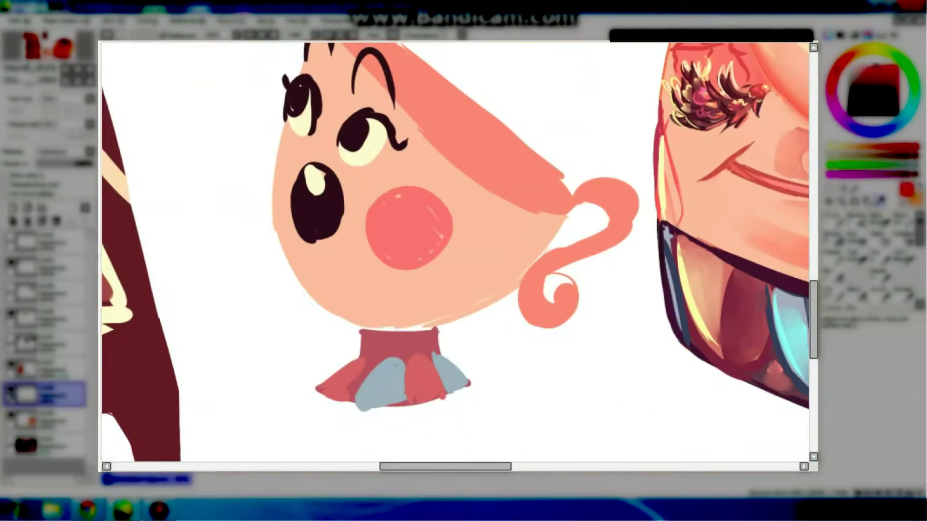
pyautogui.moveTo(455, 229)
pyautogui.mouseDown()
pyautogui.moveTo(430, 250)
pyautogui.moveTo(381, 237)
pyautogui.moveTo(396, 278)
pyautogui.mouseUp()
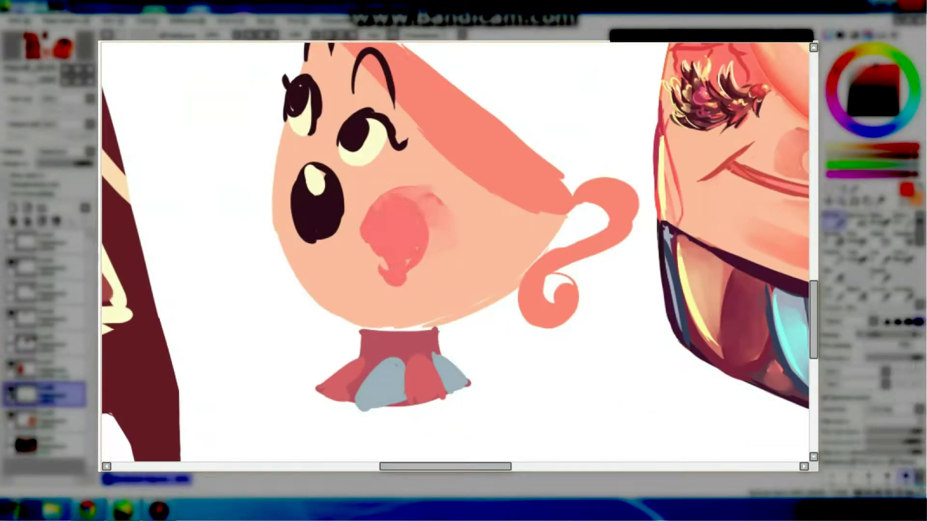
pyautogui.moveTo(278, 187); pyautogui.dragTo(275, 241)
pyautogui.scroll(2, 411, 267)
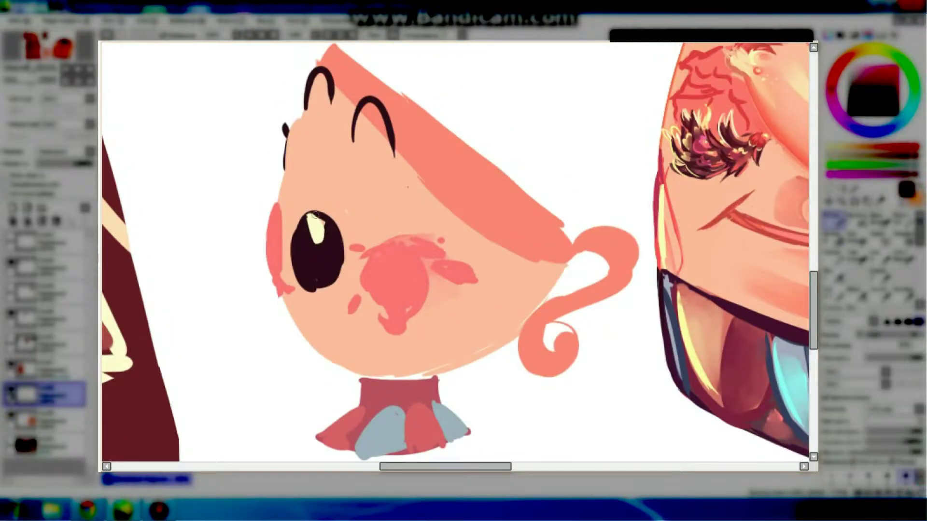
# Paint over the teacup's old eyes, lashes and brows with the peach skin colour.
pyautogui.moveTo(347, 77)
pyautogui.mouseDown()
pyautogui.moveTo(386, 145)
pyautogui.moveTo(313, 96)
pyautogui.moveTo(319, 67)
pyautogui.mouseUp()
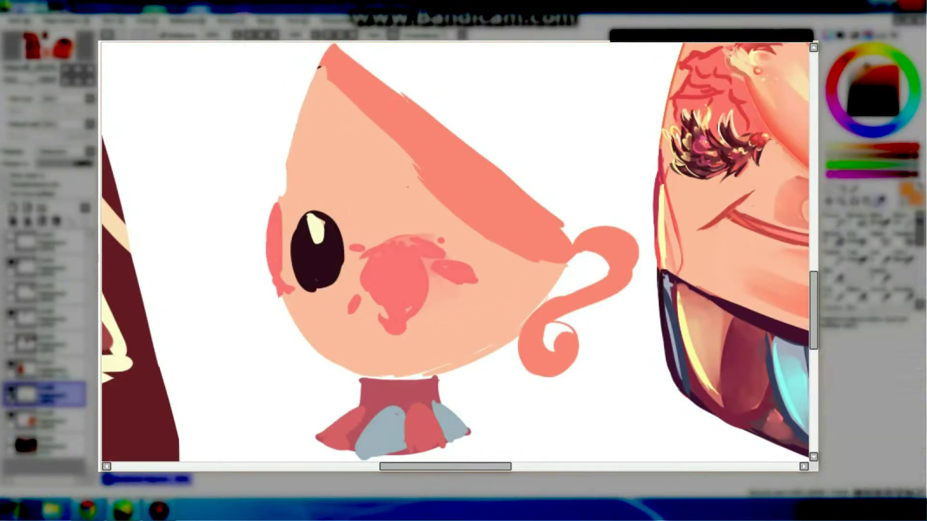
pyautogui.press('n')
pyautogui.moveTo(285, 171); pyautogui.dragTo(305, 151)
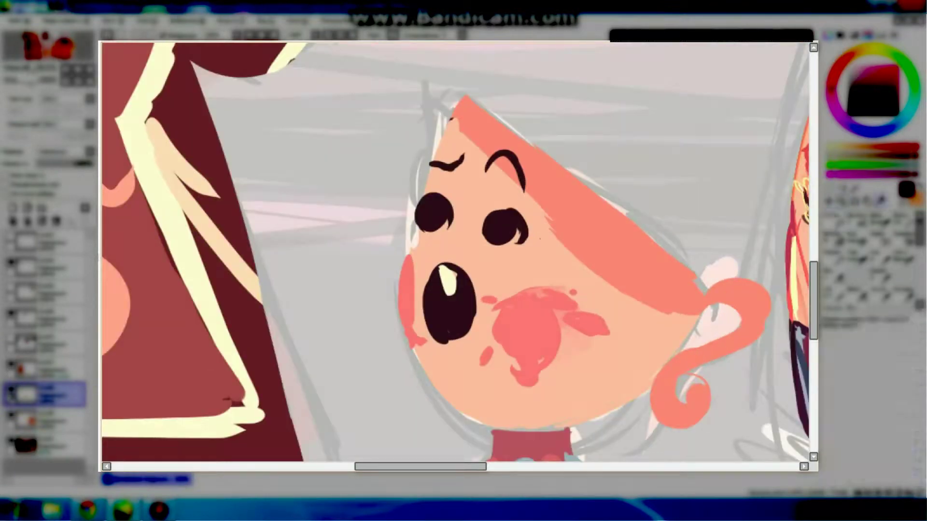
# Repaint the teacup's face with dark round eyes, spiky lashes, raised brows and a small mouth, and add a dark bow on the handle.
pyautogui.moveTo(430, 338)
pyautogui.mouseDown()
pyautogui.moveTo(470, 313)
pyautogui.moveTo(505, 226)
pyautogui.mouseUp()
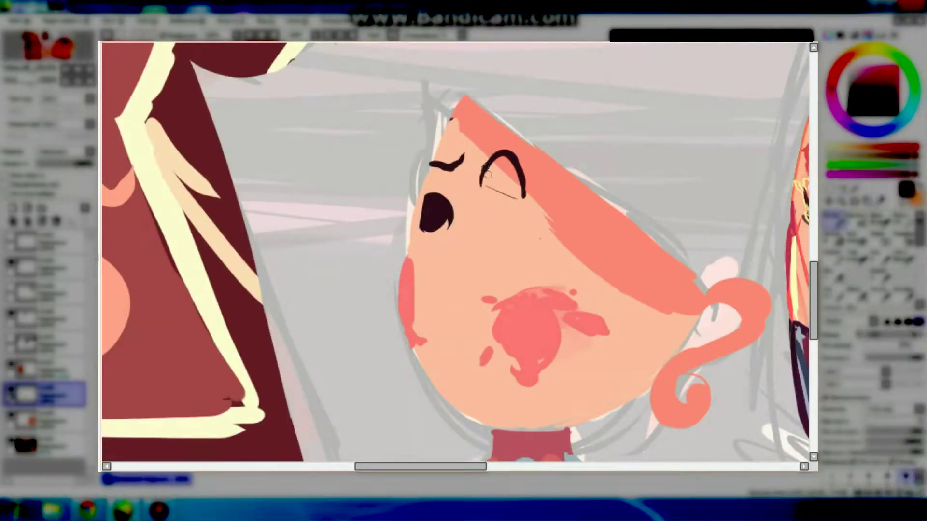
pyautogui.press('h')
pyautogui.moveTo(460, 205); pyautogui.dragTo(497, 188)
pyautogui.moveTo(386, 215); pyautogui.dragTo(424, 203)
pyautogui.press('h')
pyautogui.scroll(-5, 642, 176)
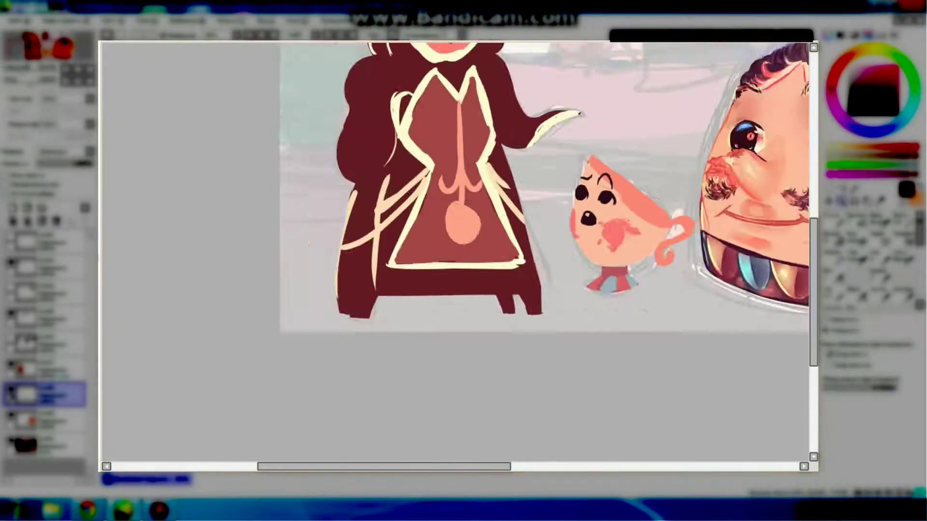
pyautogui.scroll(5, 642, 176)
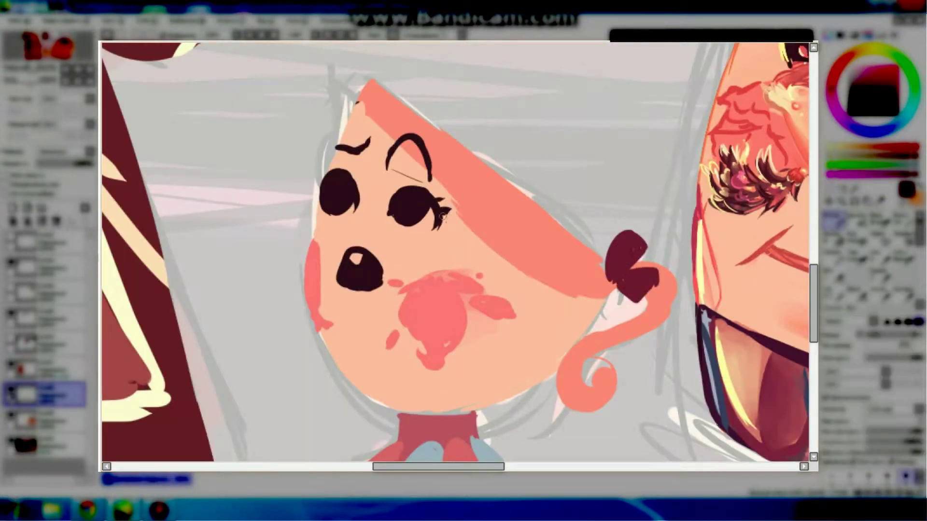
# Reshape the teacup's red collar with a flared upper rim and pointed blue and red panels at its base.
pyautogui.scroll(3, 425, 234)
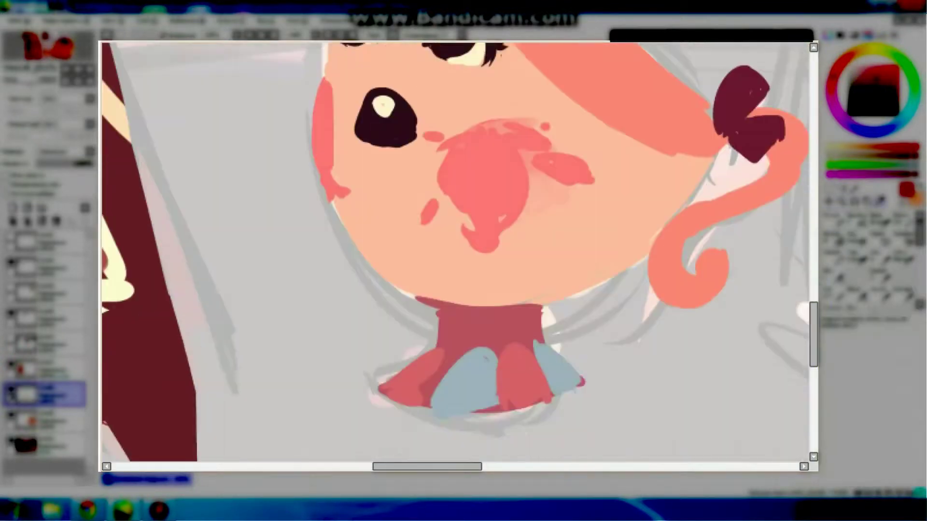
pyautogui.press('b')
pyautogui.moveTo(435, 355); pyautogui.dragTo(420, 379)
pyautogui.moveTo(524, 343); pyautogui.dragTo(535, 381)
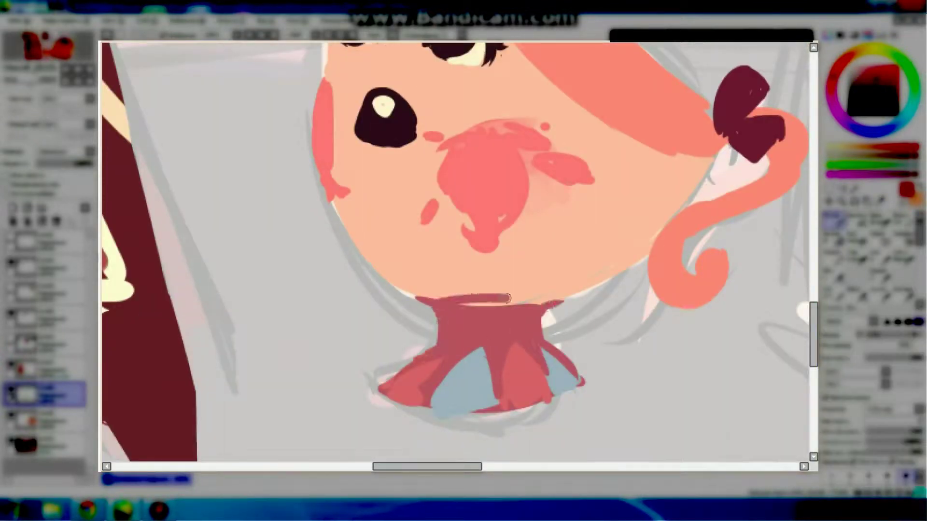
# Paint crimson reflections into the dark irises of both teacup eyes.
pyautogui.scroll(5, 507, 298)
pyautogui.moveTo(442, 255); pyautogui.dragTo(453, 267)
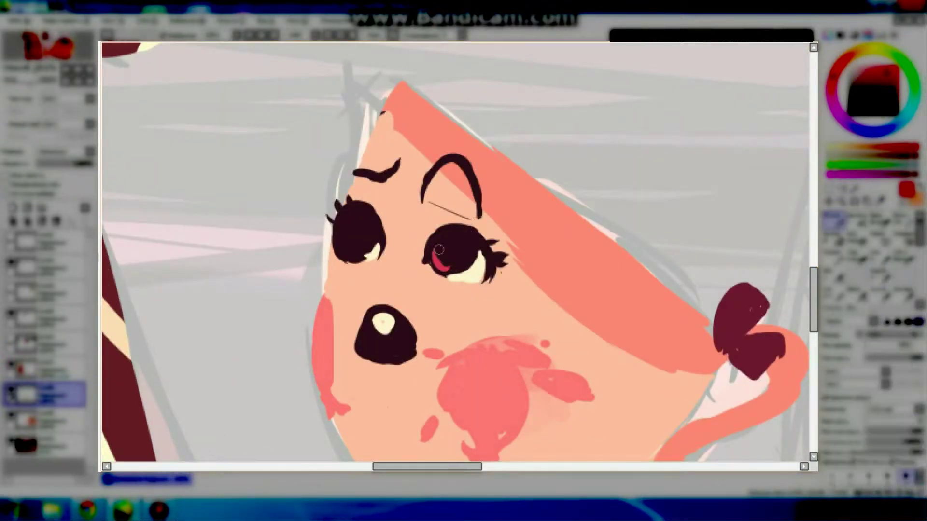
pyautogui.moveTo(344, 234); pyautogui.dragTo(354, 253)
pyautogui.moveTo(432, 242); pyautogui.dragTo(458, 263)
pyautogui.moveTo(340, 217); pyautogui.dragTo(367, 256)
pyautogui.press('n')
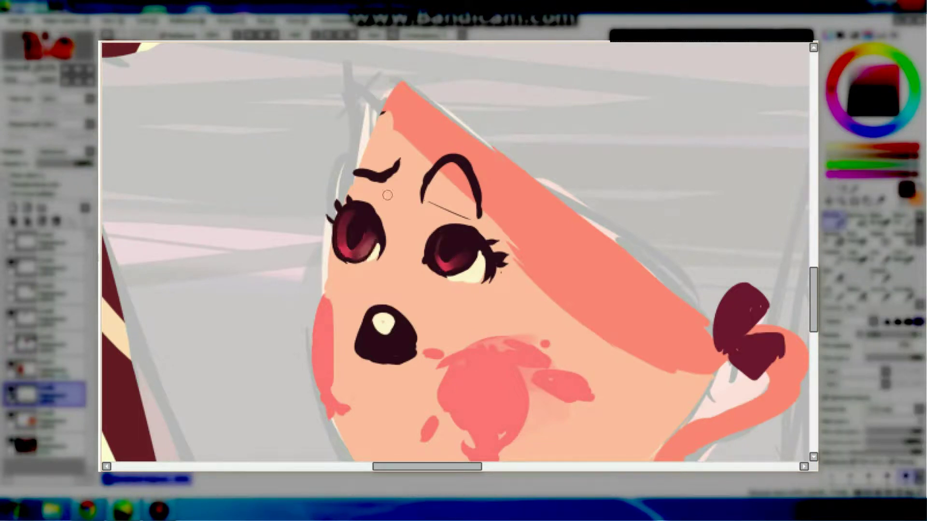
# Add blue highlights to the upper part of both irises and small red ring reflections beside the pupils.
pyautogui.moveTo(357, 212); pyautogui.dragTo(366, 216)
pyautogui.moveTo(450, 230); pyautogui.dragTo(466, 239)
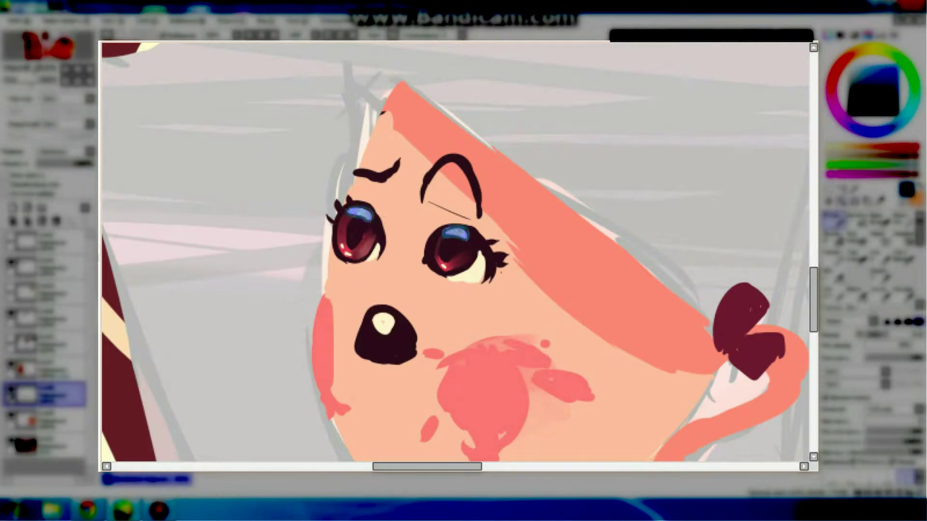
pyautogui.scroll(-3, 459, 251)
pyautogui.scroll(3, 458, 251)
pyautogui.moveTo(610, 251); pyautogui.dragTo(614, 256)
pyautogui.moveTo(509, 234); pyautogui.dragTo(514, 240)
pyautogui.scroll(-3, 459, 251)
pyautogui.hscroll(-2, 459, 251)
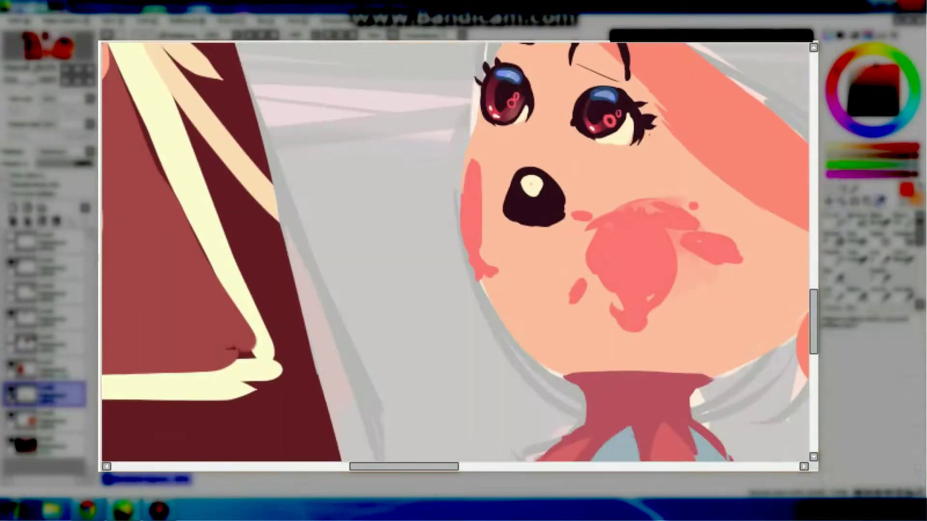
# Outline the rose petals on the near cheek in dark red and shade the flower's centre.
pyautogui.press('n')
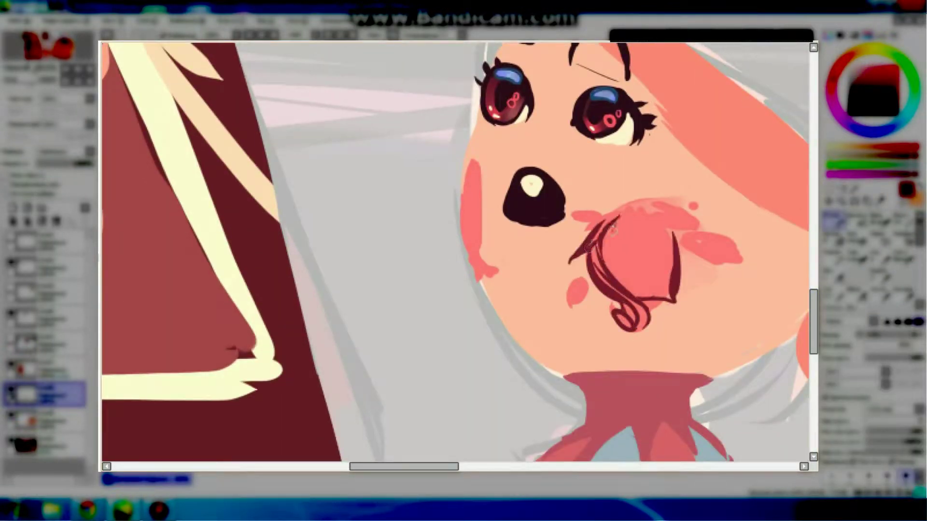
pyautogui.moveTo(628, 252)
pyautogui.mouseDown()
pyautogui.moveTo(649, 266)
pyautogui.moveTo(641, 234)
pyautogui.moveTo(640, 258)
pyautogui.mouseUp()
pyautogui.press('n')
pyautogui.press('b')
pyautogui.moveTo(619, 223); pyautogui.dragTo(652, 221)
pyautogui.press('n')
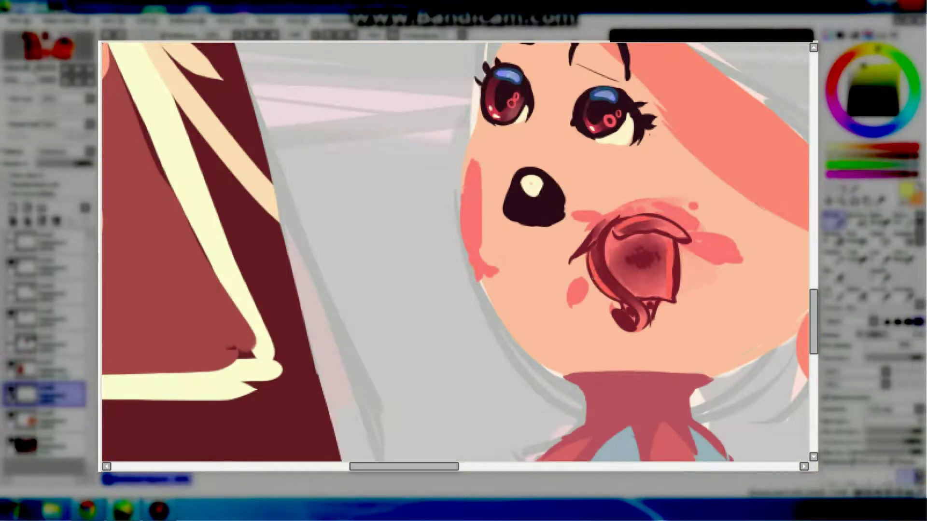
# Draw pointed outer petals around the cheek rose and a short dark stem beneath it, and shade the petals.
pyautogui.scroll(-5, 582, 245)
pyautogui.scroll(5, 582, 246)
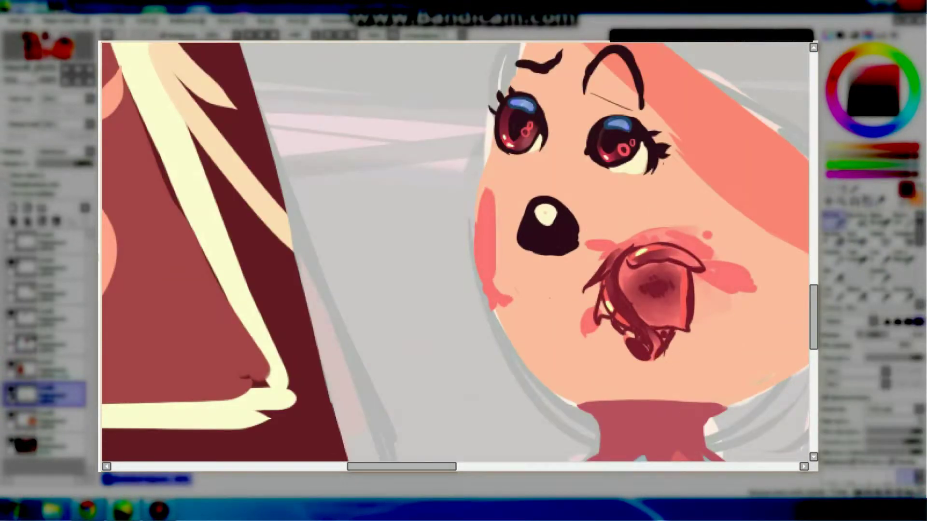
pyautogui.keyDown('alt'); pyautogui.click(755, 296); pyautogui.keyUp('alt')
pyautogui.moveTo(743, 283); pyautogui.dragTo(754, 290)
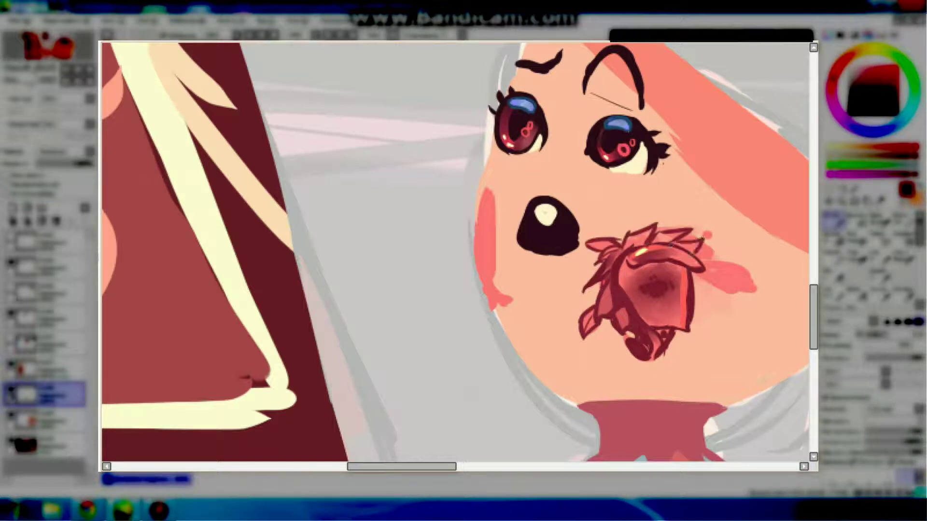
pyautogui.moveTo(628, 338)
pyautogui.mouseDown()
pyautogui.moveTo(639, 359)
pyautogui.moveTo(672, 362)
pyautogui.mouseUp()
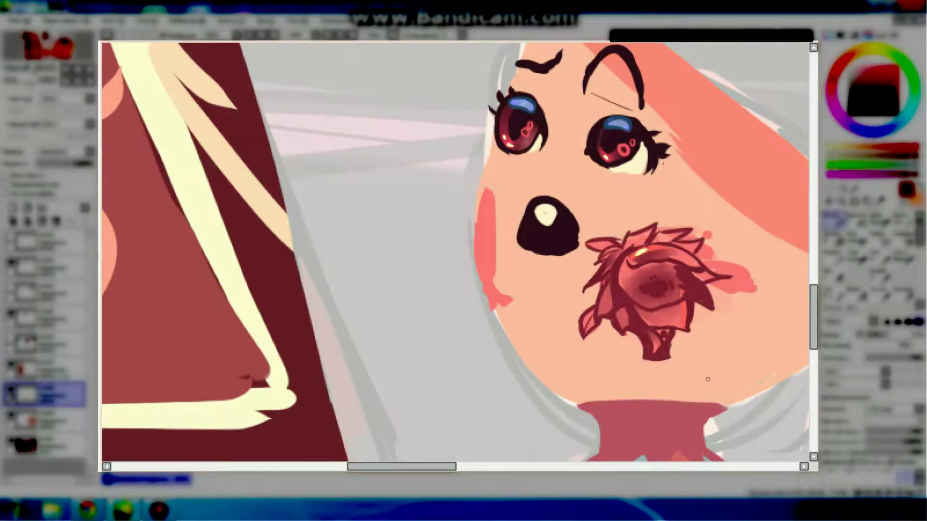
pyautogui.moveTo(695, 287); pyautogui.dragTo(710, 309)
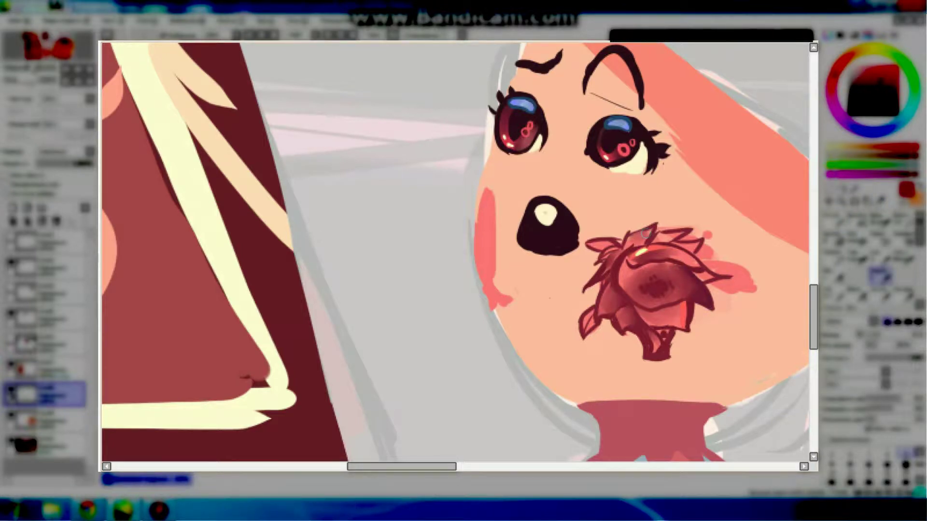
# Paint a soft pink blush beside the rose on the near cheek and blend it into the skin.
pyautogui.moveTo(705, 270); pyautogui.dragTo(757, 269)
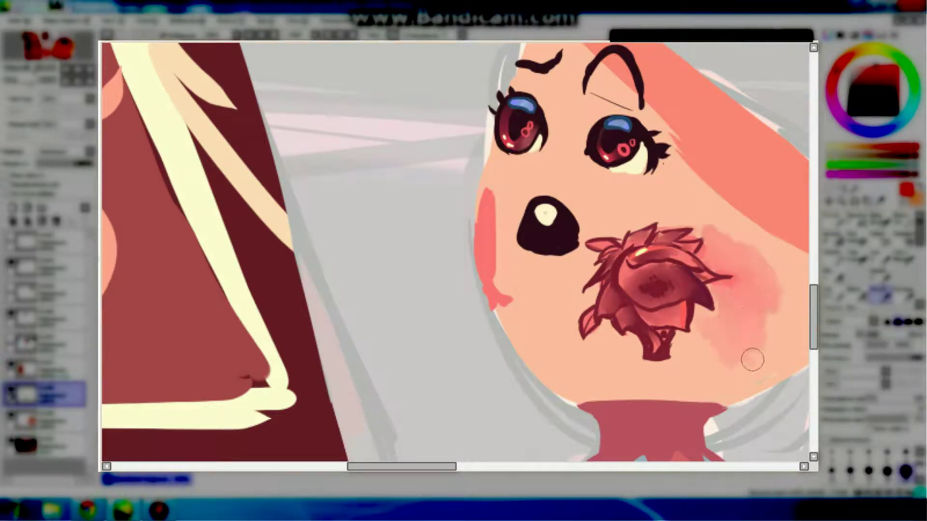
pyautogui.scroll(-5, 752, 359)
pyautogui.scroll(4, 651, 384)
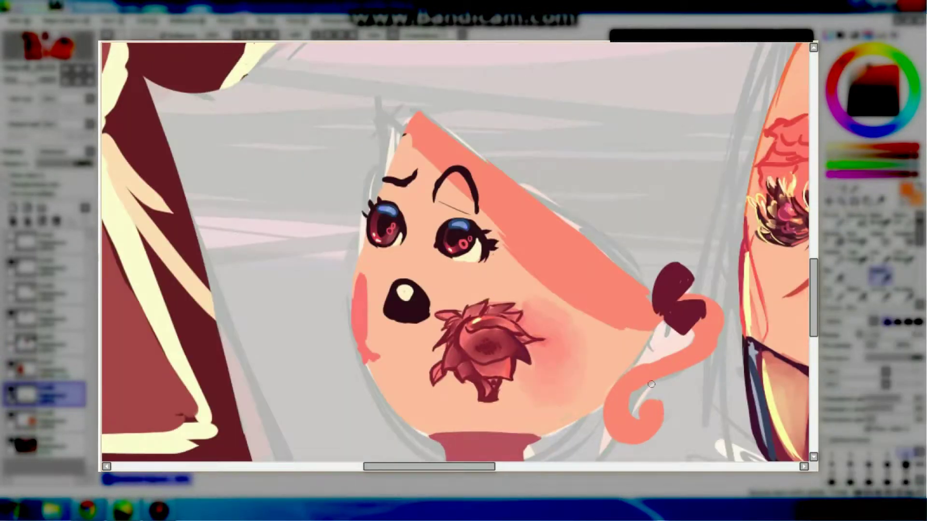
# Outline a narrow side-view flower with pointed leaves on the far cheek and shade its petals dark red.
pyautogui.moveTo(651, 384); pyautogui.dragTo(762, 384)
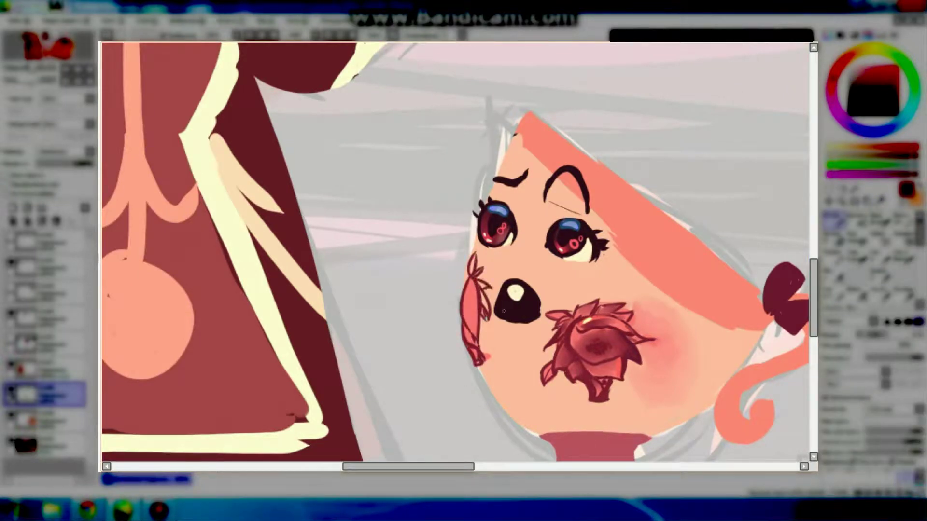
pyautogui.scroll(-5, 503, 311)
pyautogui.scroll(8, 503, 311)
pyautogui.scroll(-5, 268, 212)
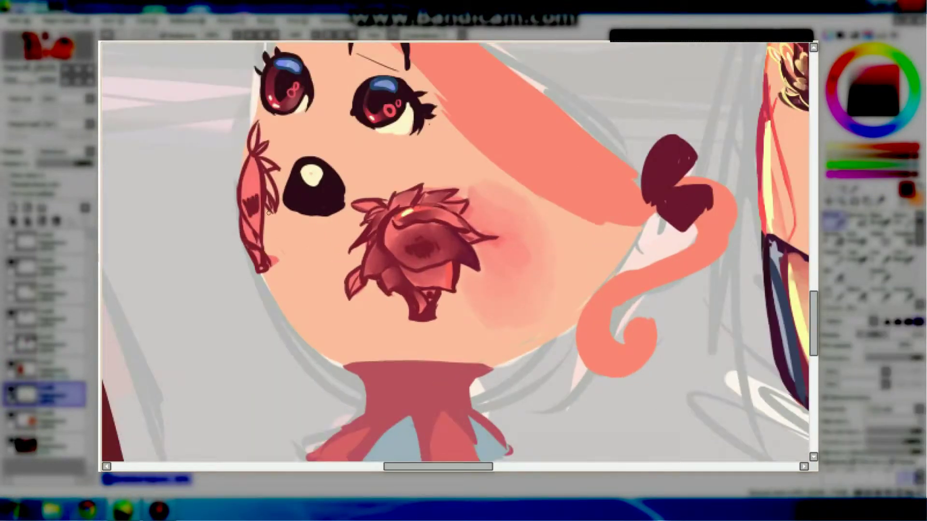
pyautogui.moveTo(251, 186); pyautogui.dragTo(254, 217)
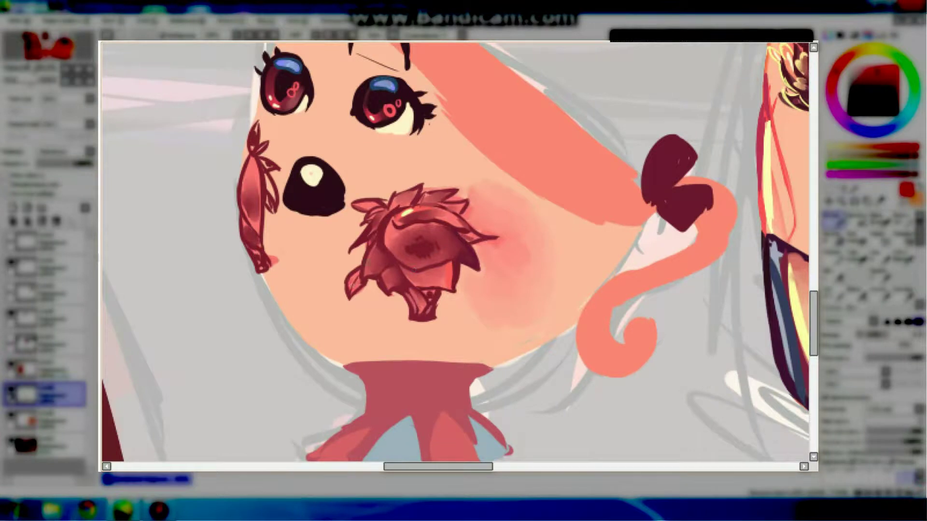
# Tint both cheek flowers a brighter red while keeping their dark outlines and shading.
pyautogui.scroll(-4, 555, 290)
pyautogui.scroll(3, 555, 290)
pyautogui.moveTo(569, 299); pyautogui.dragTo(618, 357)
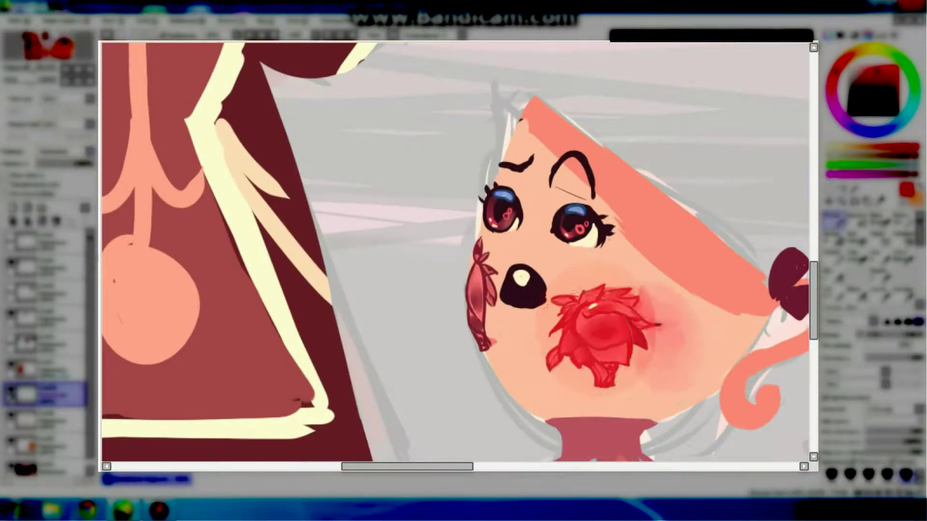
pyautogui.moveTo(478, 251); pyautogui.dragTo(483, 342)
pyautogui.hotkey('ctrl', 'z')
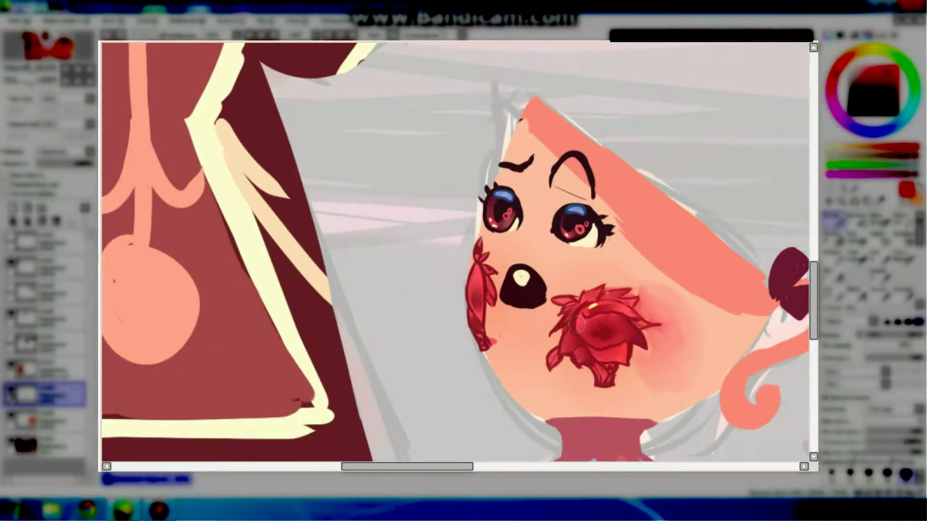
# Shade the inside of the teacup's mouth in deep red and paint reddish brown over part of the cream spot.
pyautogui.scroll(2, 558, 270)
pyautogui.moveTo(505, 326); pyautogui.dragTo(468, 321)
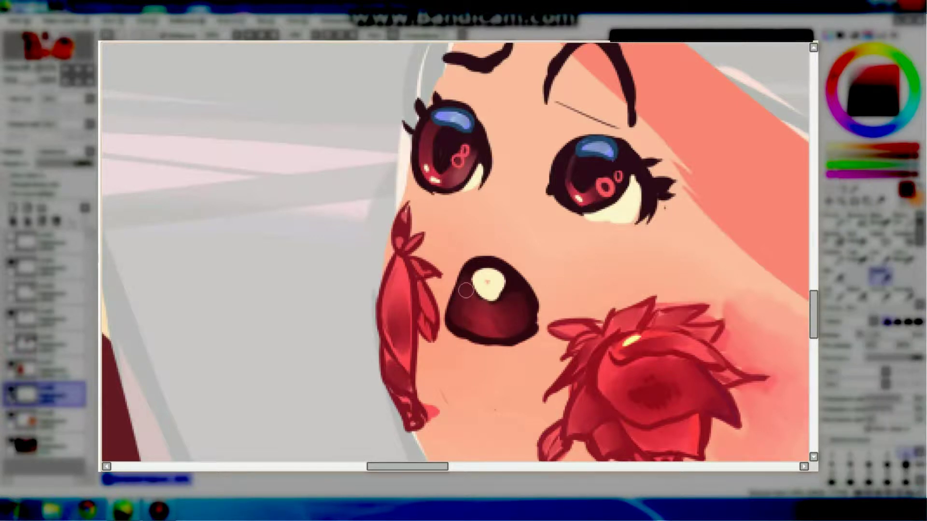
pyautogui.hotkey('ctrl', 'z')
pyautogui.press('n')
pyautogui.hotkey('ctrl', 'z')
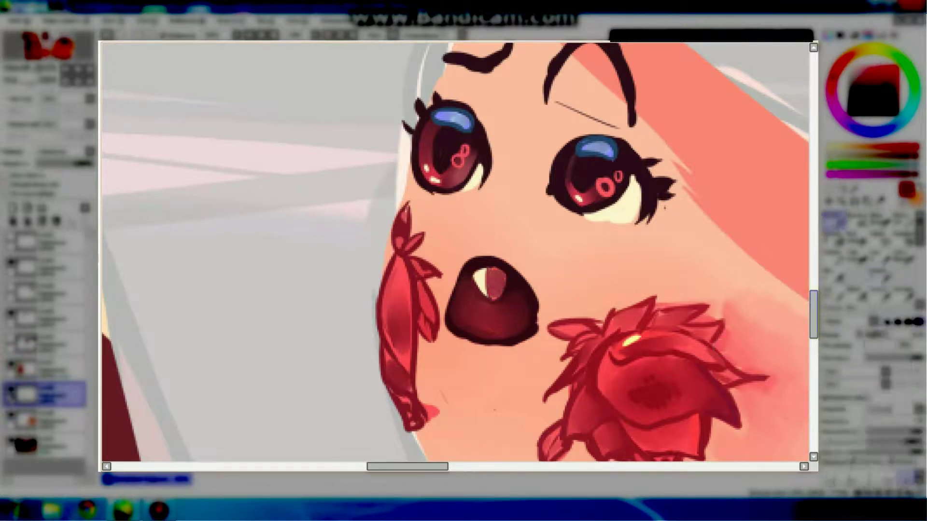
# Trim the mouth's lower edge into an upward curve with skin colour and clean up its dark outline.
pyautogui.hotkey('ctrl', 'z')
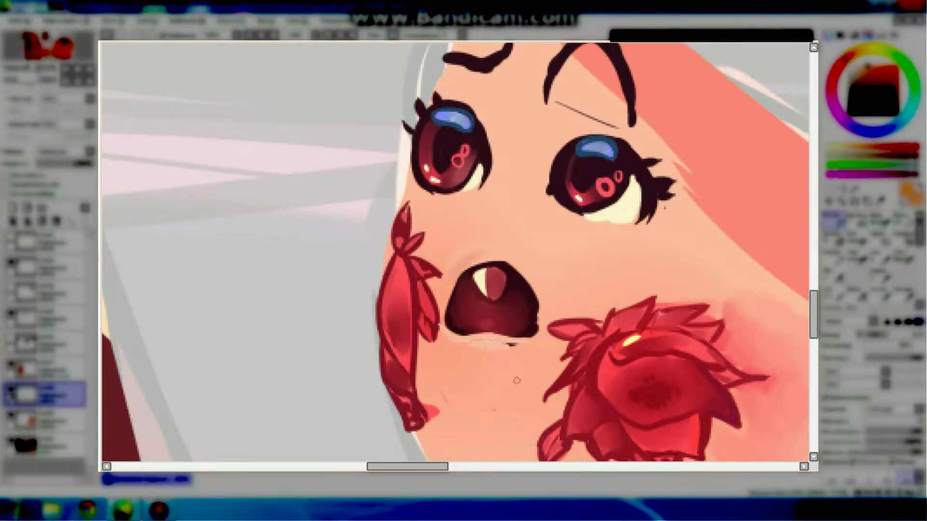
pyautogui.press('b')
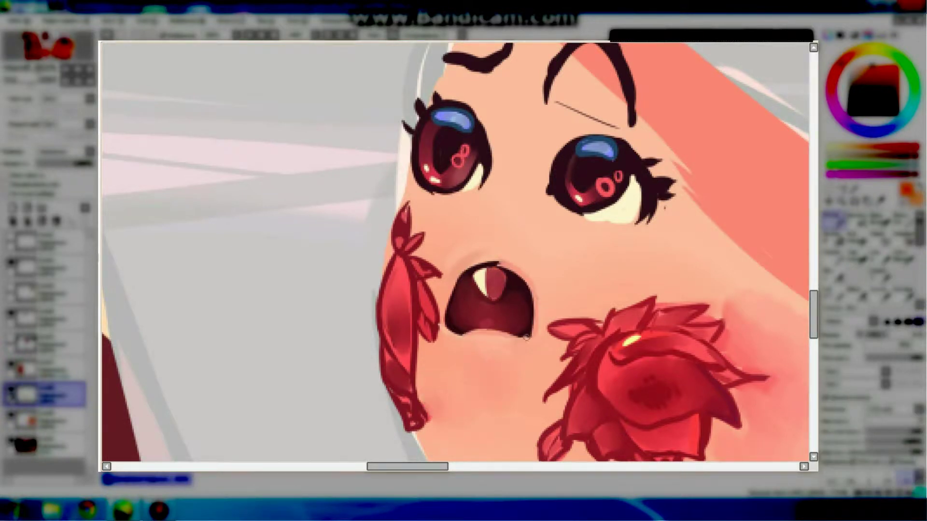
pyautogui.scroll(-3, 510, 344)
pyautogui.scroll(3, 806, 216)
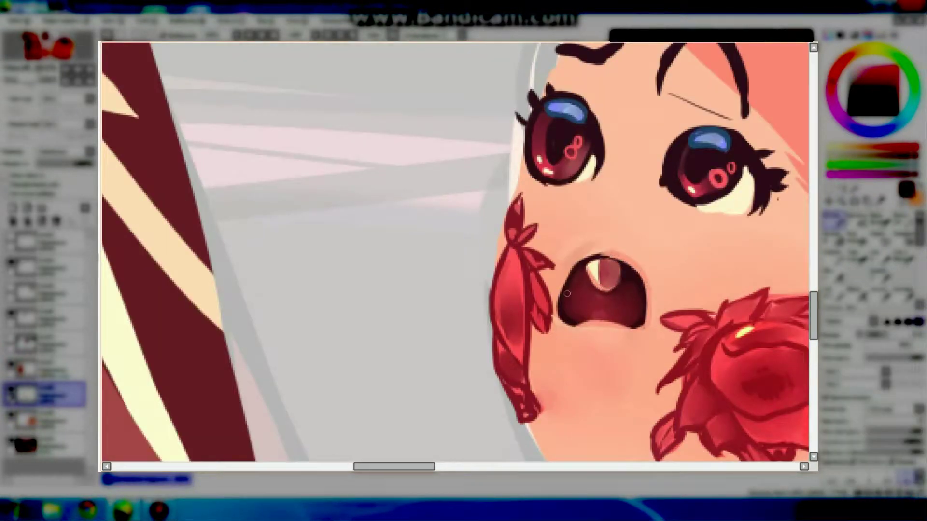
pyautogui.scroll(-3, 584, 275)
pyautogui.moveTo(585, 281)
pyautogui.mouseDown()
pyautogui.moveTo(608, 271)
pyautogui.moveTo(590, 300)
pyautogui.mouseUp()
# Paint a pale highlight on the chin below the mouth with a dark angled shadow stroke, softened at its edges.
pyautogui.scroll(-2, 589, 300)
pyautogui.moveTo(678, 312); pyautogui.dragTo(691, 343)
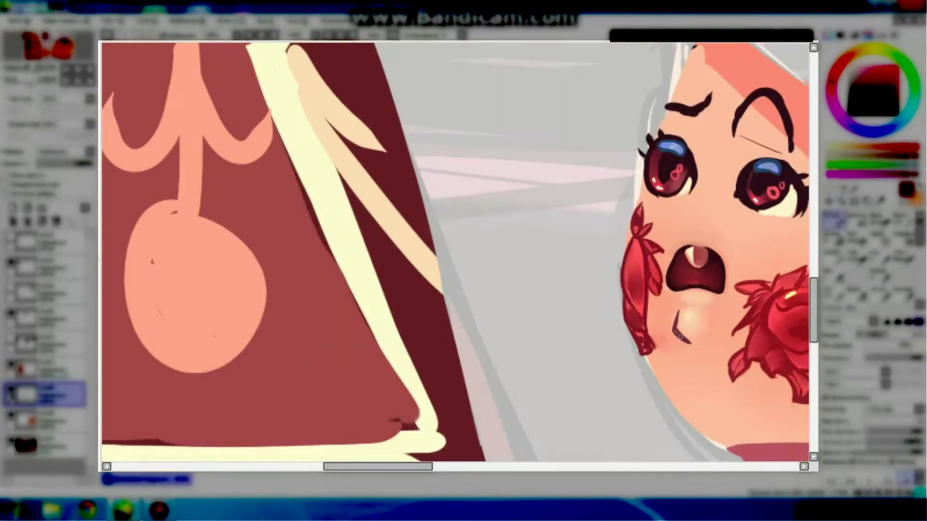
pyautogui.scroll(-3, 691, 343)
pyautogui.moveTo(378, 466); pyautogui.dragTo(429, 466)
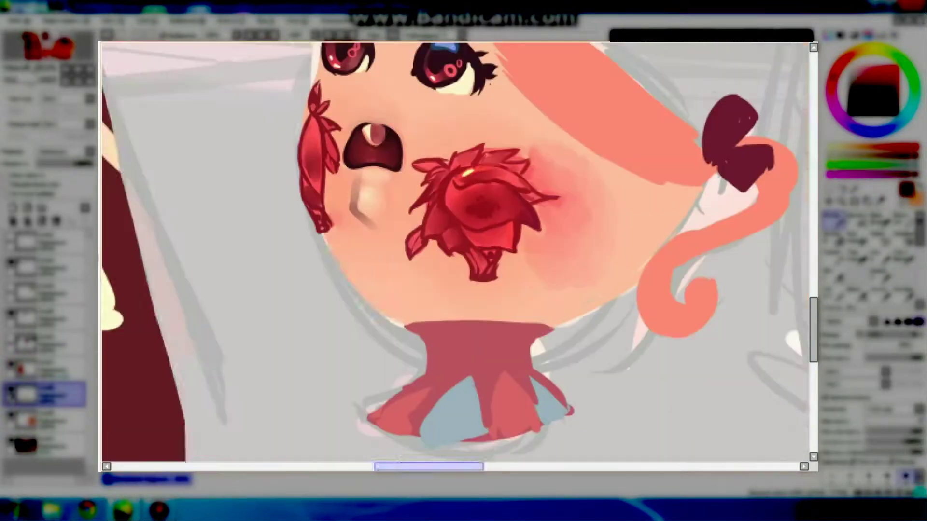
pyautogui.scroll(-5, 455, 251)
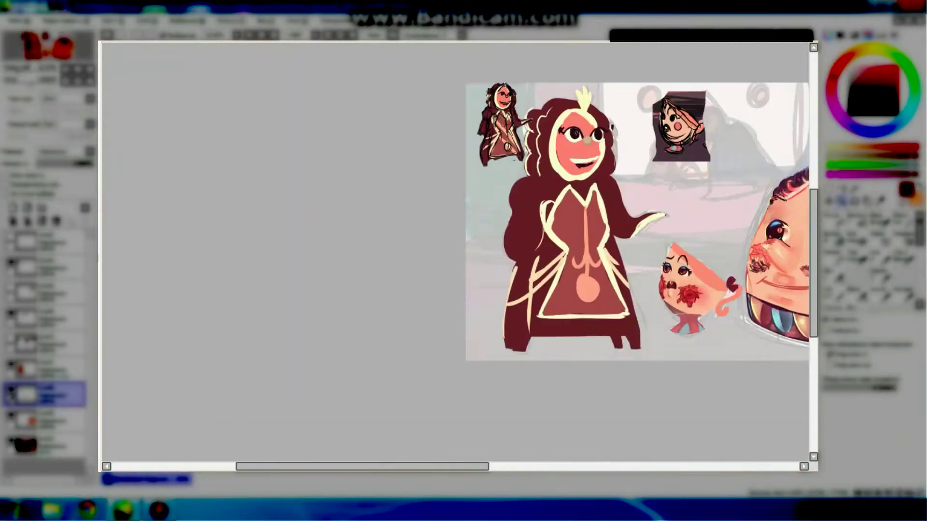
# Shade the teacup's side near the handle in reddish brown and add pale yellow highlights and a small leaf-shaped glint.
pyautogui.scroll(5, 691, 290)
pyautogui.hscroll(3, 455, 251)
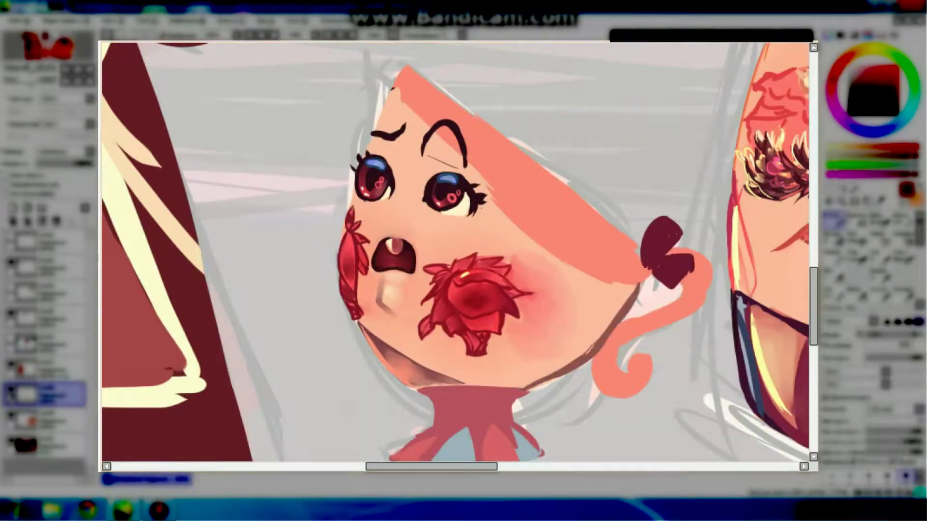
pyautogui.moveTo(598, 287)
pyautogui.mouseDown()
pyautogui.moveTo(603, 323)
pyautogui.moveTo(603, 289)
pyautogui.mouseUp()
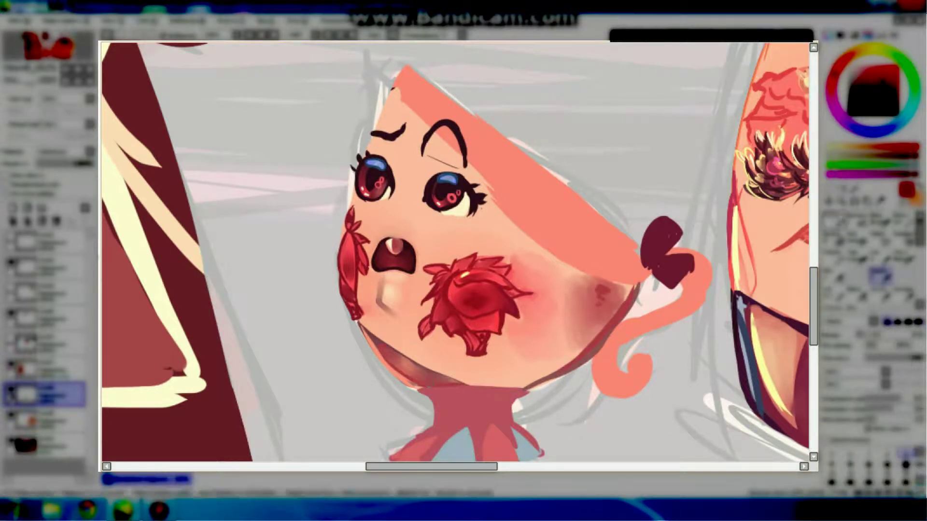
pyautogui.moveTo(555, 358)
pyautogui.mouseDown()
pyautogui.moveTo(590, 328)
pyautogui.moveTo(569, 345)
pyautogui.mouseUp()
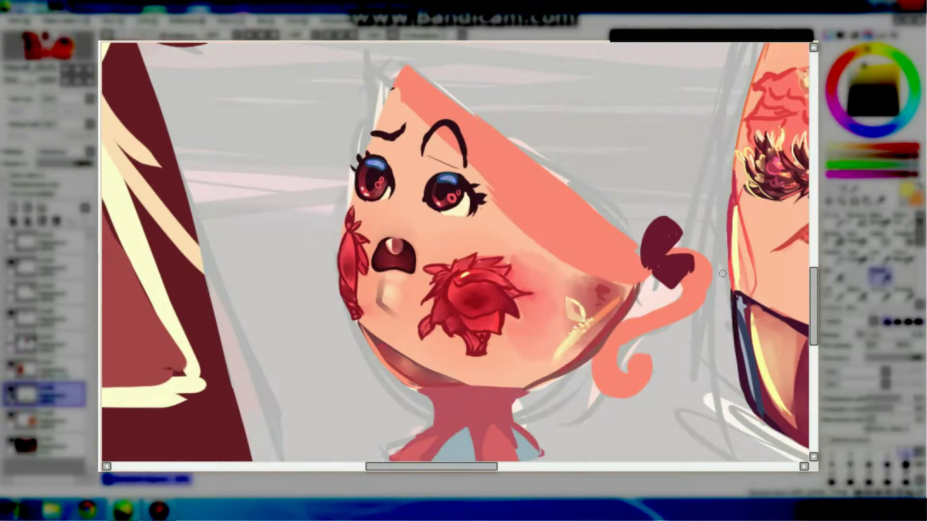
pyautogui.keyDown('alt'); pyautogui.click(603, 309); pyautogui.keyUp('alt')
pyautogui.moveTo(604, 313); pyautogui.dragTo(618, 302)
pyautogui.moveTo(597, 367); pyautogui.dragTo(643, 408)
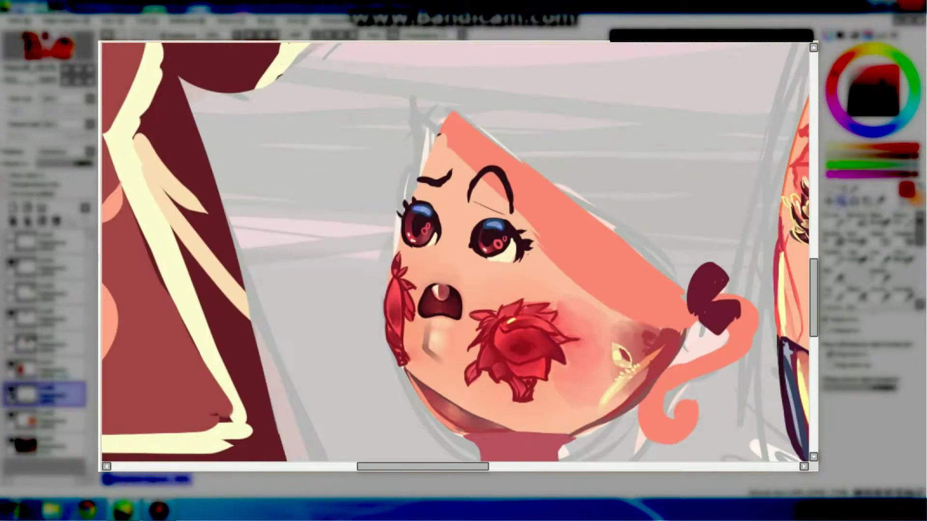
# Paint the teacup's rim band in reddish brown with blended dark streaks and a violet accent at the handle end.
pyautogui.moveTo(685, 323); pyautogui.dragTo(603, 297)
pyautogui.moveTo(569, 270)
pyautogui.mouseDown()
pyautogui.moveTo(636, 302)
pyautogui.moveTo(553, 241)
pyautogui.moveTo(449, 132)
pyautogui.mouseUp()
pyautogui.press('b')
pyautogui.press('b')
pyautogui.moveTo(641, 272)
pyautogui.mouseDown()
pyautogui.moveTo(567, 214)
pyautogui.moveTo(598, 232)
pyautogui.mouseUp()
pyautogui.moveTo(639, 252); pyautogui.dragTo(463, 120)
pyautogui.moveTo(662, 288); pyautogui.dragTo(529, 173)
pyautogui.moveTo(678, 301); pyautogui.dragTo(579, 229)
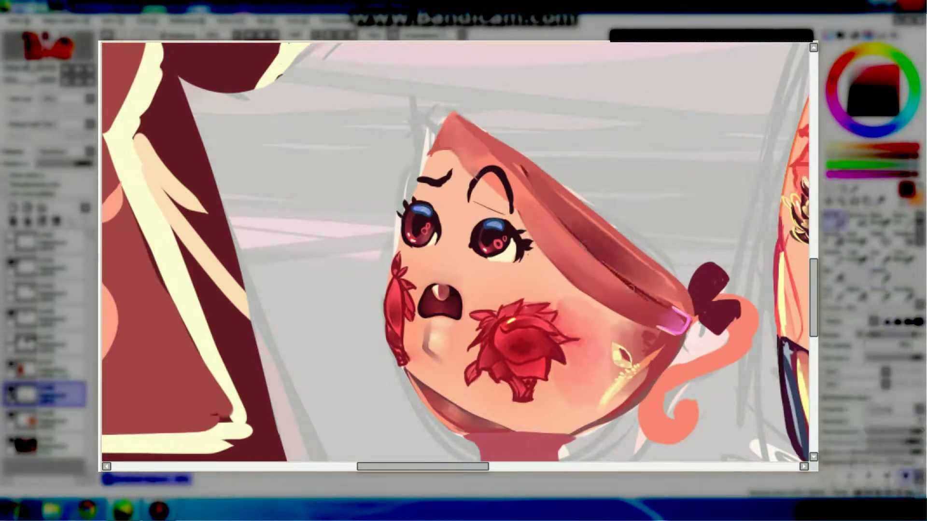
pyautogui.moveTo(611, 258); pyautogui.dragTo(555, 210)
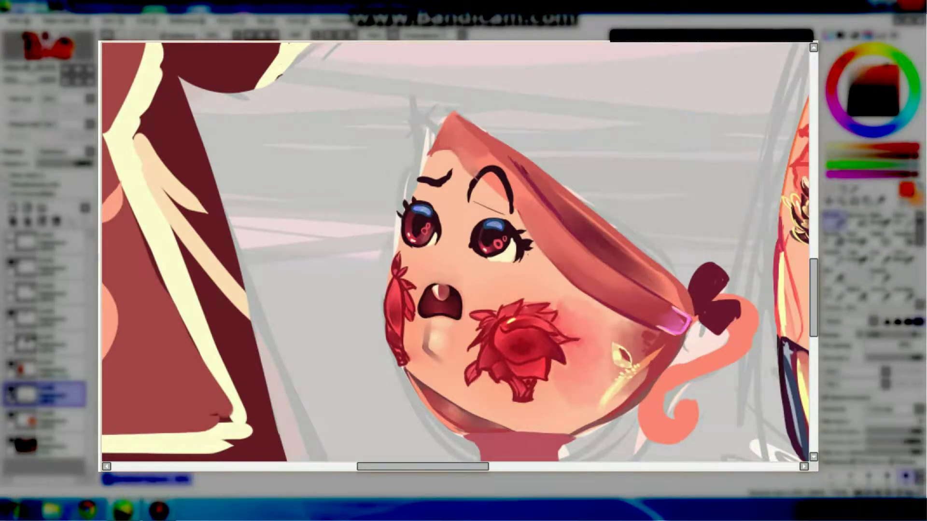
# Add cream highlights to the tip and lower edge of the teacup's rim band and blend them with orange-red.
pyautogui.moveTo(504, 171); pyautogui.dragTo(447, 126)
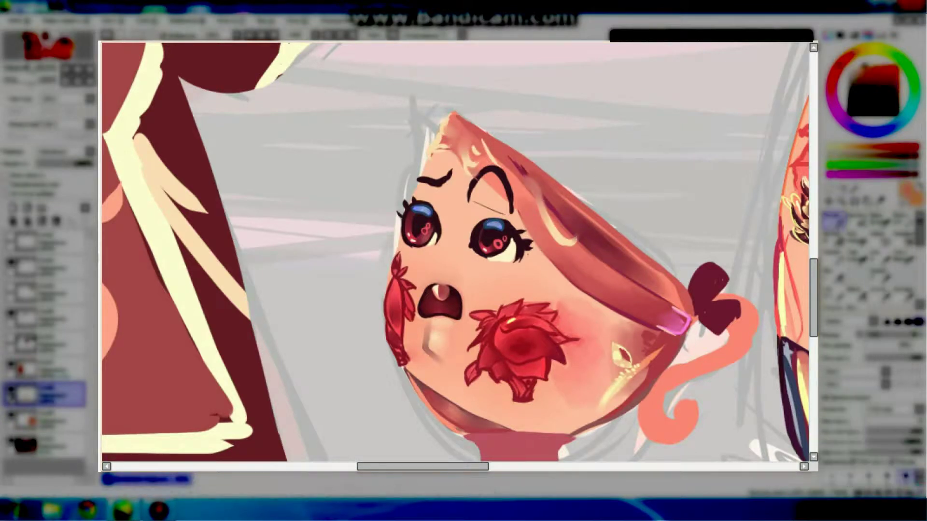
pyautogui.moveTo(555, 229); pyautogui.dragTo(545, 211)
pyautogui.moveTo(476, 170); pyautogui.dragTo(466, 150)
pyautogui.moveTo(489, 157); pyautogui.dragTo(483, 142)
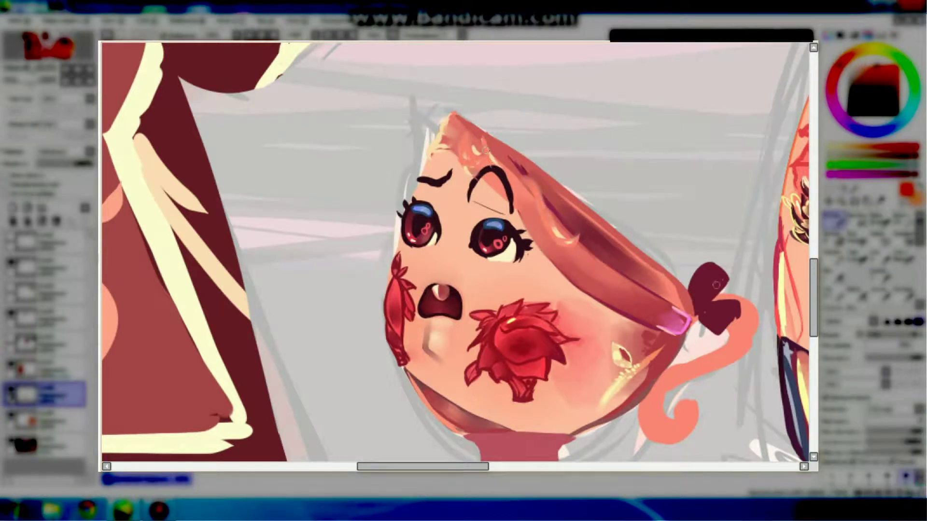
# Shade both lobes of the bow on the teacup's handle in deep red, keeping dark edges.
pyautogui.moveTo(721, 277)
pyautogui.mouseDown()
pyautogui.moveTo(693, 304)
pyautogui.moveTo(702, 299)
pyautogui.mouseUp()
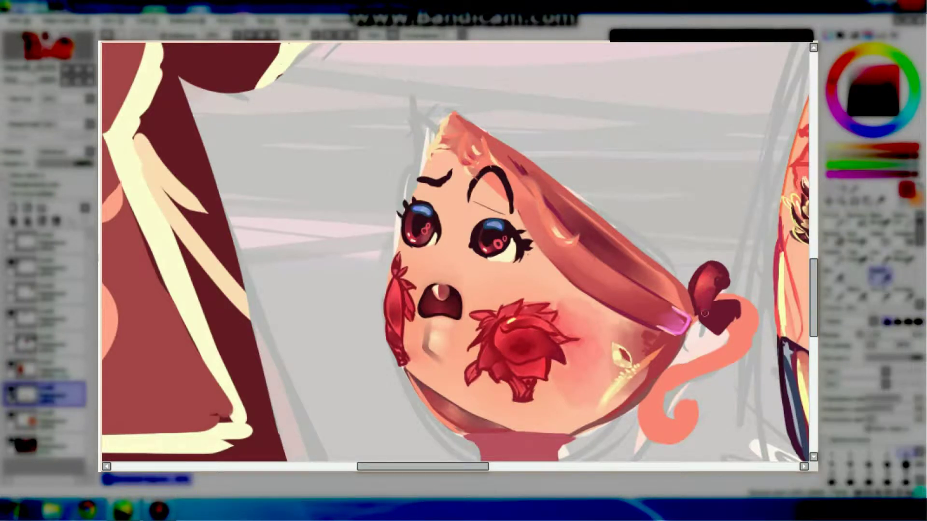
pyautogui.scroll(-3, 727, 277)
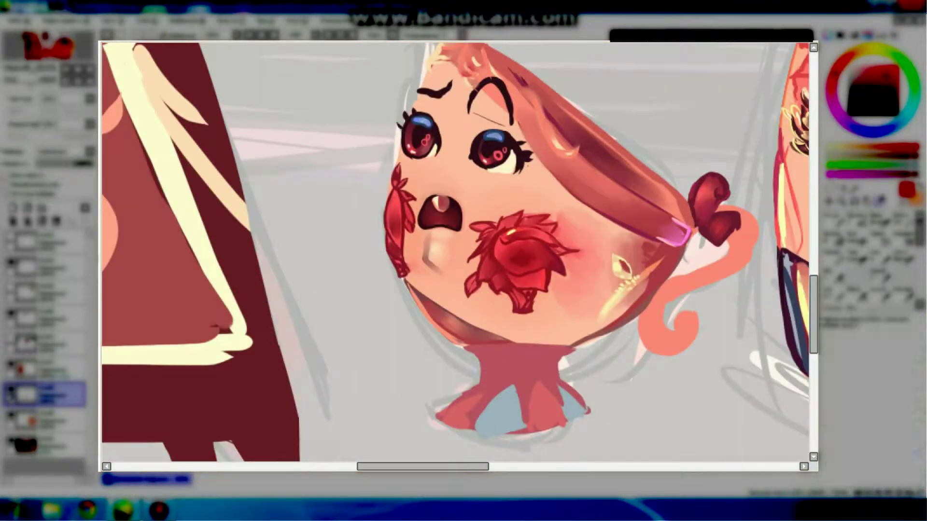
pyautogui.keyDown('alt'); pyautogui.click(730, 243); pyautogui.keyUp('alt')
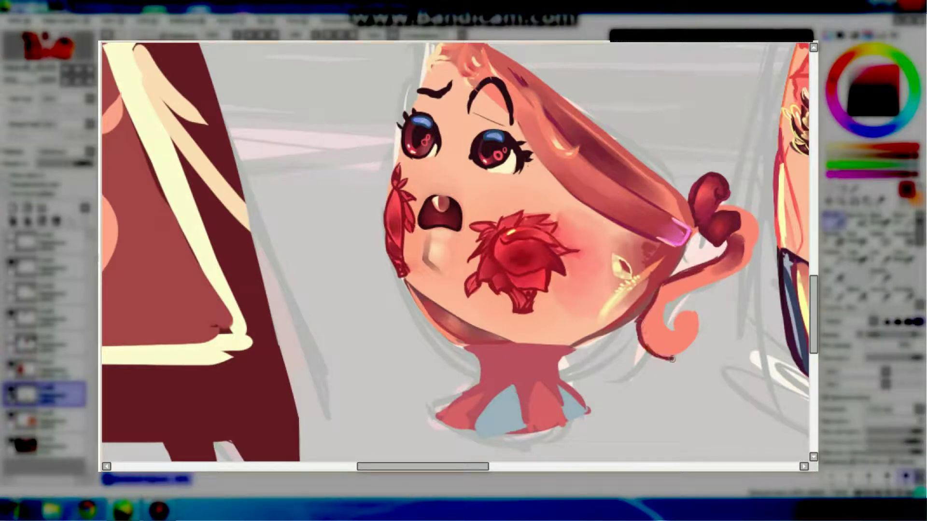
# Outline and shade the teacup's curled handle in dark red and add pale yellow highlights on its outer curve and curl.
pyautogui.press('b')
pyautogui.moveTo(703, 265)
pyautogui.mouseDown()
pyautogui.moveTo(666, 282)
pyautogui.moveTo(638, 352)
pyautogui.mouseUp()
pyautogui.moveTo(744, 233); pyautogui.dragTo(734, 249)
pyautogui.keyDown('alt'); pyautogui.click(622, 268); pyautogui.keyUp('alt')
pyautogui.moveTo(720, 203)
pyautogui.mouseDown()
pyautogui.moveTo(755, 243)
pyautogui.moveTo(738, 273)
pyautogui.mouseUp()
pyautogui.moveTo(685, 312); pyautogui.dragTo(676, 332)
pyautogui.keyDown('alt'); pyautogui.click(698, 346); pyautogui.keyUp('alt')
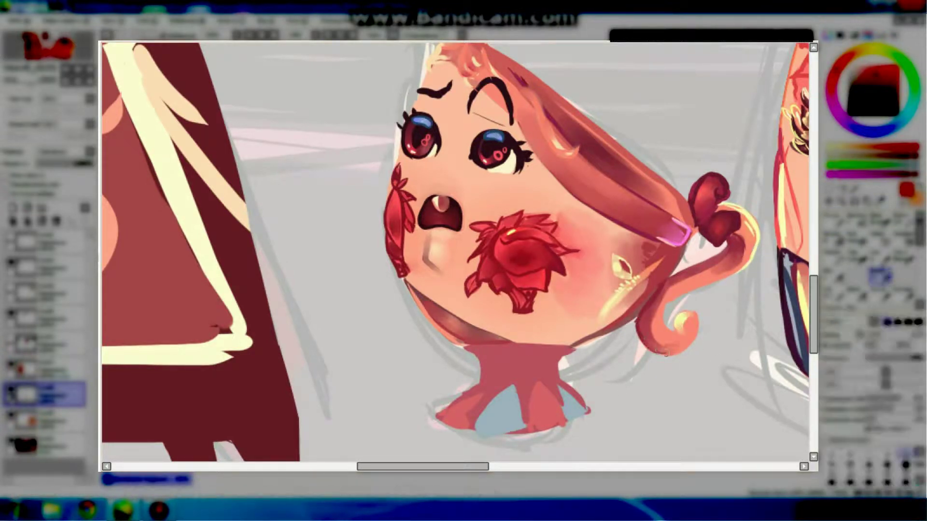
# Shade the teacup's foot with dark red folds and an outline, and add violet rim light on the cup's lower edge.
pyautogui.scroll(-2, 628, 347)
pyautogui.moveTo(636, 359)
pyautogui.mouseDown()
pyautogui.moveTo(664, 334)
pyautogui.moveTo(601, 361)
pyautogui.moveTo(617, 357)
pyautogui.mouseUp()
pyautogui.keyDown('alt'); pyautogui.click(622, 358); pyautogui.keyUp('alt')
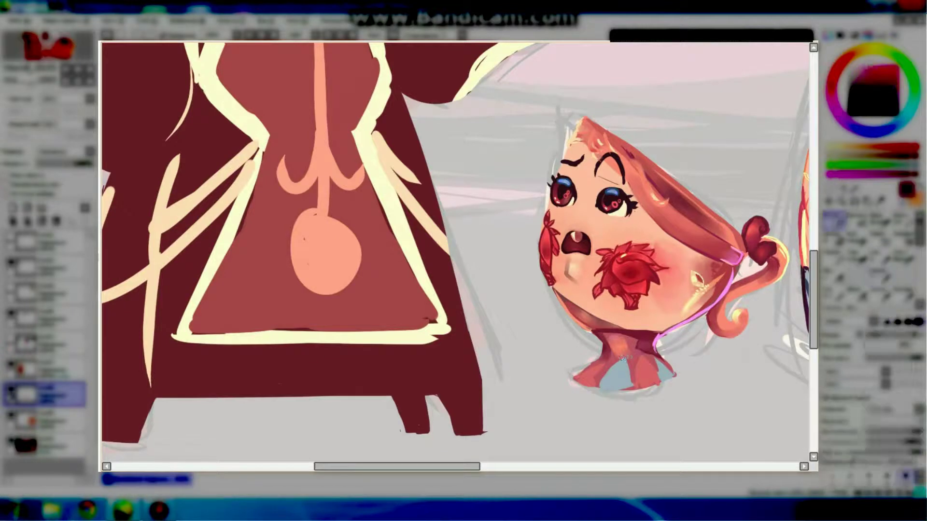
pyautogui.moveTo(620, 388); pyautogui.dragTo(676, 371)
pyautogui.press('e')
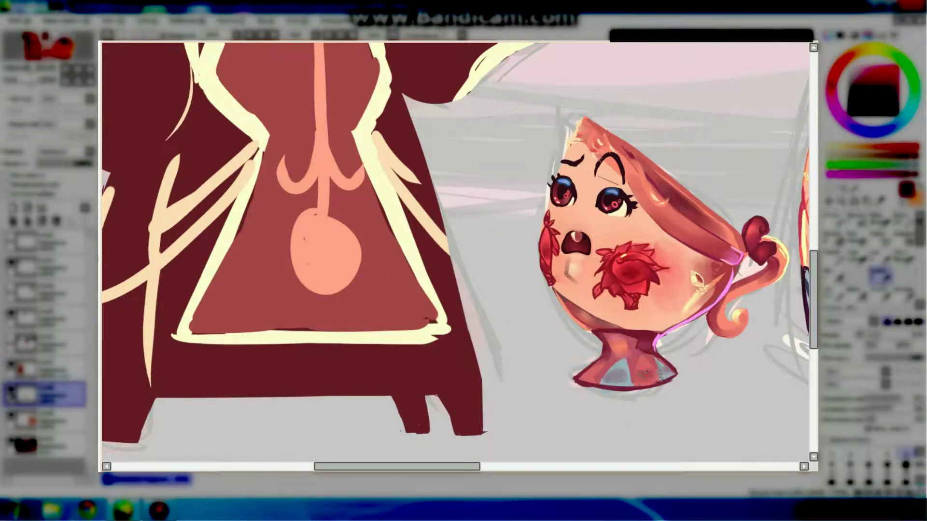
pyautogui.press('n')
pyautogui.moveTo(589, 376)
pyautogui.mouseDown()
pyautogui.moveTo(673, 371)
pyautogui.moveTo(690, 357)
pyautogui.mouseUp()
# Cover the sketched figures in the lower part of the background layer with a flat dark purple floor.
pyautogui.scroll(-5, 627, 372)
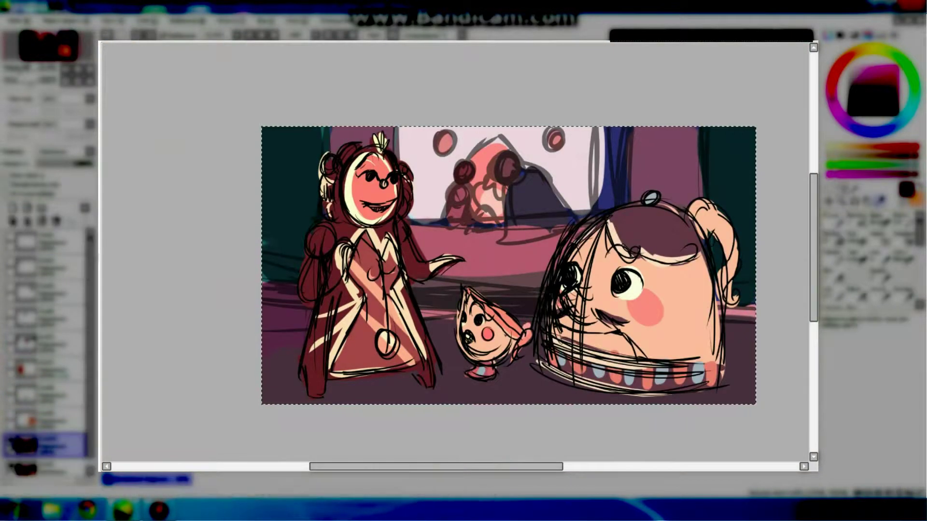
pyautogui.moveTo(265, 313); pyautogui.dragTo(594, 316)
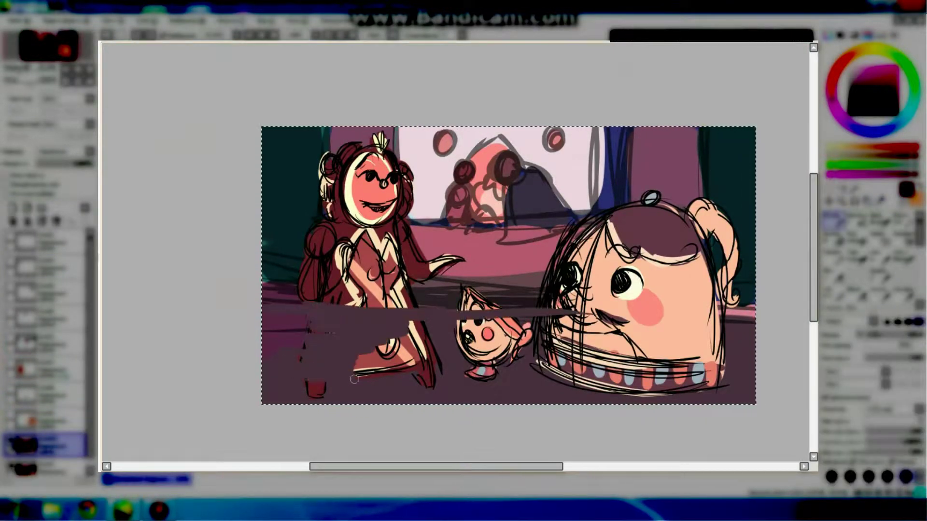
pyautogui.moveTo(289, 347); pyautogui.dragTo(429, 338)
pyautogui.moveTo(353, 362)
pyautogui.mouseDown()
pyautogui.moveTo(545, 348)
pyautogui.moveTo(753, 367)
pyautogui.moveTo(254, 369)
pyautogui.mouseUp()
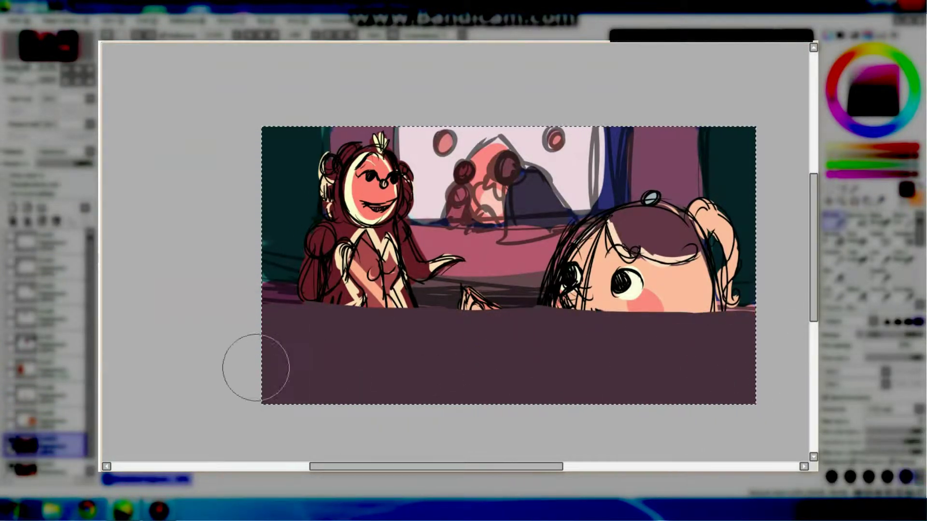
# Paint over the sketched teapot with the purple curtain, teal wall, pink ledge and grey-brown strip behind it.
pyautogui.moveTo(666, 145); pyautogui.dragTo(694, 289)
pyautogui.moveTo(637, 159)
pyautogui.mouseDown()
pyautogui.moveTo(699, 190)
pyautogui.moveTo(714, 309)
pyautogui.mouseUp()
pyautogui.moveTo(425, 260); pyautogui.dragTo(604, 251)
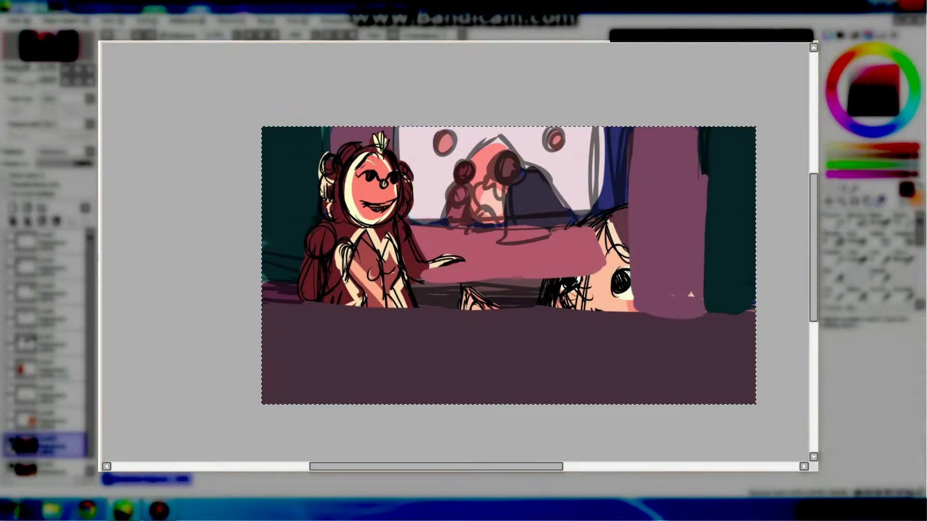
pyautogui.moveTo(434, 290); pyautogui.dragTo(631, 300)
# Paint over the sketched clock character with a flat purple curtain and a grey-brown edge beside the window.
pyautogui.moveTo(381, 222); pyautogui.dragTo(386, 309)
pyautogui.moveTo(328, 145)
pyautogui.mouseDown()
pyautogui.moveTo(328, 299)
pyautogui.moveTo(347, 304)
pyautogui.mouseUp()
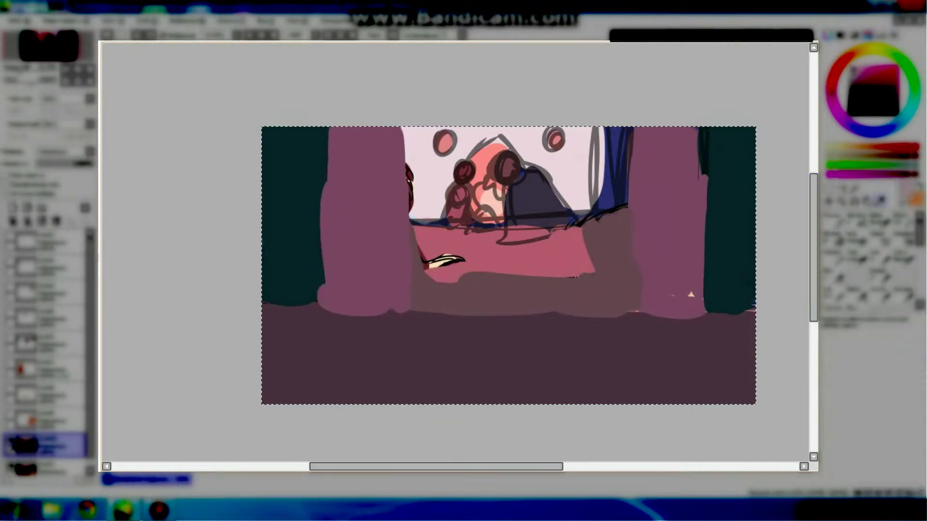
pyautogui.moveTo(376, 131); pyautogui.dragTo(396, 222)
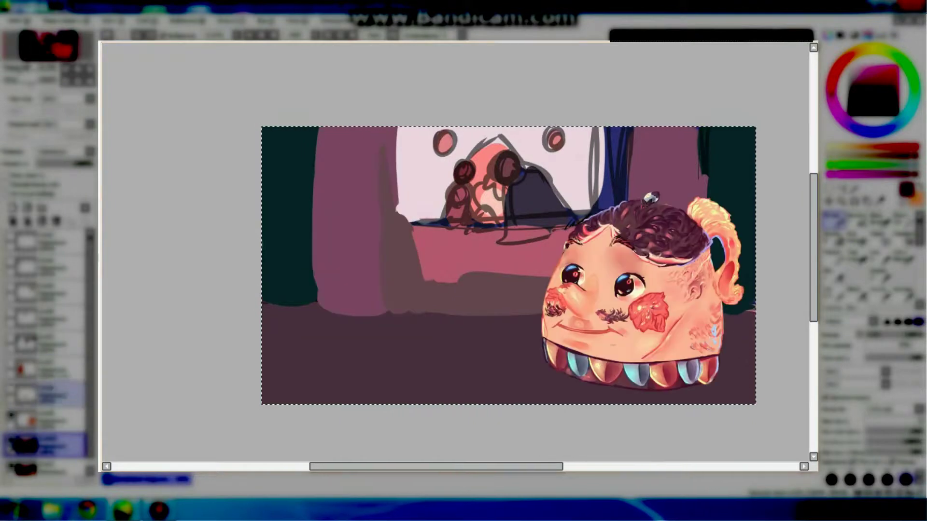
# Repaint the floor in dark maroon with a darker area under the teal wall and a clean upper edge.
pyautogui.scroll(4, 503, 365)
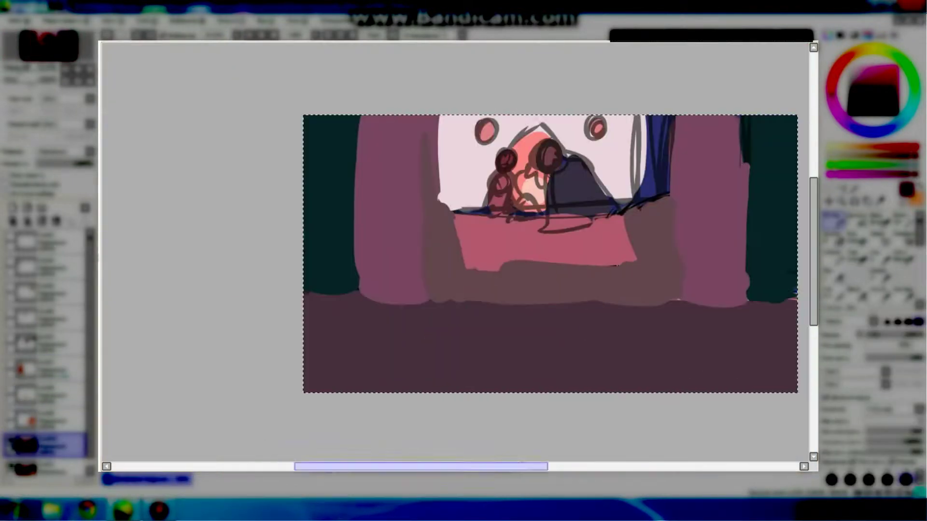
pyautogui.hscroll(2, 483, 251)
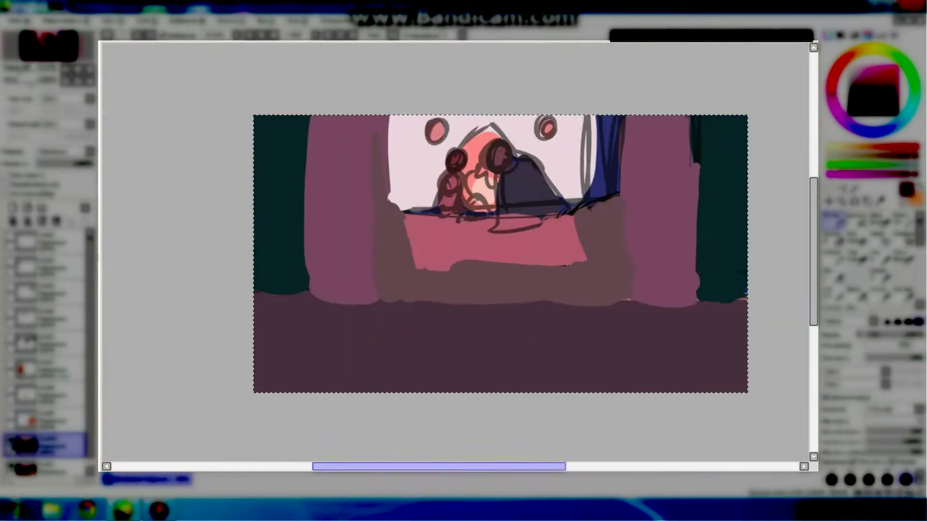
pyautogui.moveTo(255, 296)
pyautogui.mouseDown()
pyautogui.moveTo(381, 337)
pyautogui.moveTo(375, 369)
pyautogui.moveTo(664, 323)
pyautogui.moveTo(739, 357)
pyautogui.mouseUp()
pyautogui.scroll(2, 555, 381)
pyautogui.hscroll(-3, 469, 275)
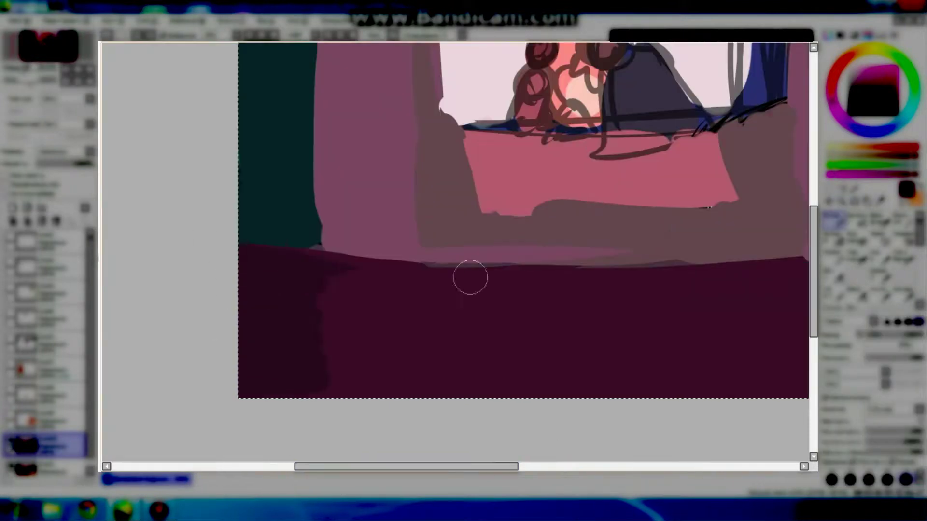
# Paint a soft red patch of light across the middle of the maroon floor.
pyautogui.hscroll(3, 470, 275)
pyautogui.moveTo(212, 328); pyautogui.dragTo(357, 313)
pyautogui.moveTo(381, 278); pyautogui.dragTo(526, 280)
pyautogui.moveTo(526, 280); pyautogui.dragTo(294, 386)
pyautogui.scroll(-2, 582, 409)
pyautogui.moveTo(338, 347)
pyautogui.mouseDown()
pyautogui.moveTo(435, 314)
pyautogui.moveTo(522, 306)
pyautogui.moveTo(631, 167)
pyautogui.mouseUp()
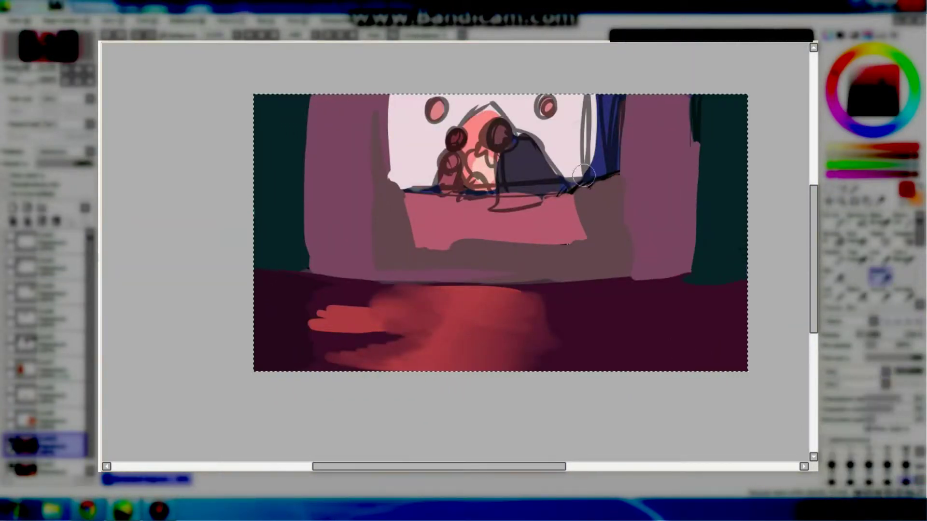
# Spread the red light across the floor with long horizontal strokes that suggest wooden planks.
pyautogui.moveTo(290, 347); pyautogui.dragTo(420, 309)
pyautogui.moveTo(512, 333); pyautogui.dragTo(656, 299)
pyautogui.press('[')
pyautogui.moveTo(517, 294); pyautogui.dragTo(714, 319)
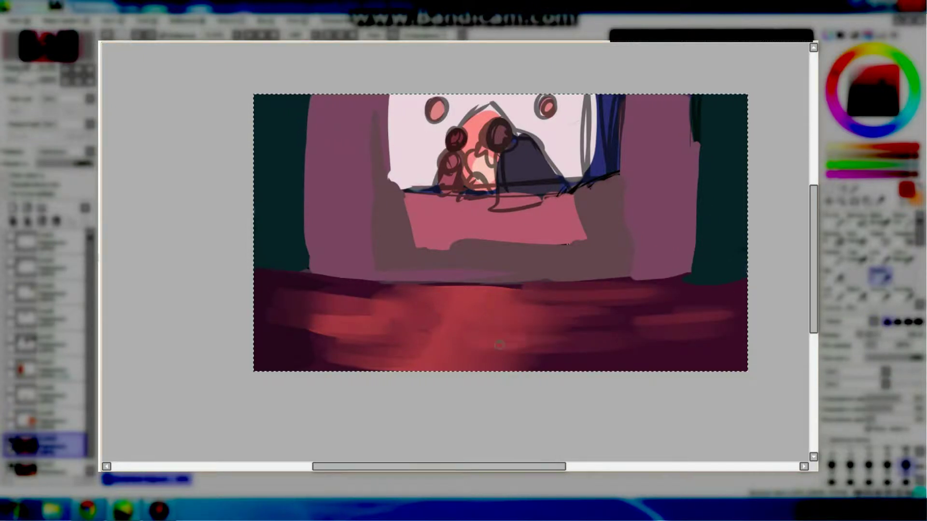
pyautogui.moveTo(499, 344); pyautogui.dragTo(396, 299)
pyautogui.moveTo(348, 345); pyautogui.dragTo(714, 361)
pyautogui.moveTo(507, 365); pyautogui.dragTo(661, 318)
# Paint orange highlights on the central floor planks and blend their ends into the surrounding red wood.
pyautogui.click(876, 65)
pyautogui.moveTo(386, 324); pyautogui.dragTo(468, 309)
pyautogui.moveTo(401, 299); pyautogui.dragTo(546, 323)
pyautogui.moveTo(415, 289)
pyautogui.mouseDown()
pyautogui.moveTo(540, 342)
pyautogui.moveTo(382, 359)
pyautogui.mouseUp()
pyautogui.scroll(3, 501, 311)
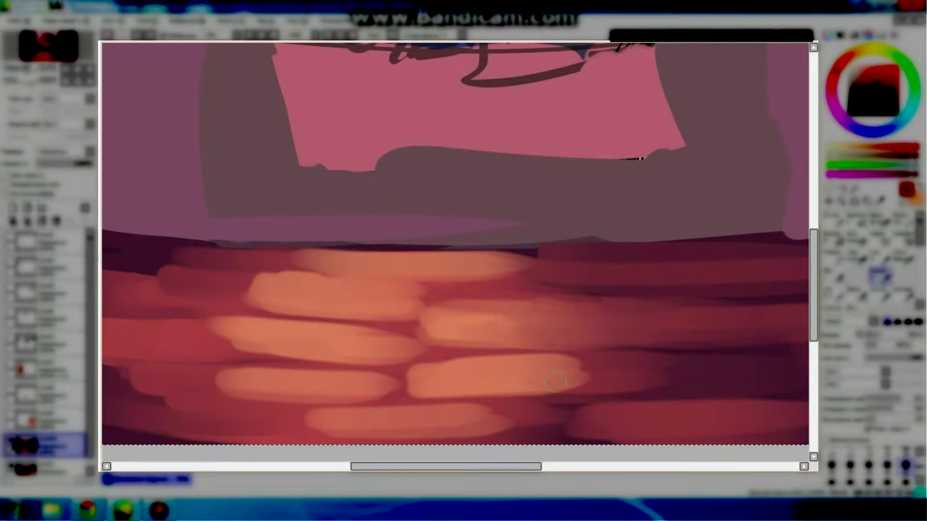
pyautogui.scroll(-5, 290, 338)
pyautogui.scroll(5, 368, 387)
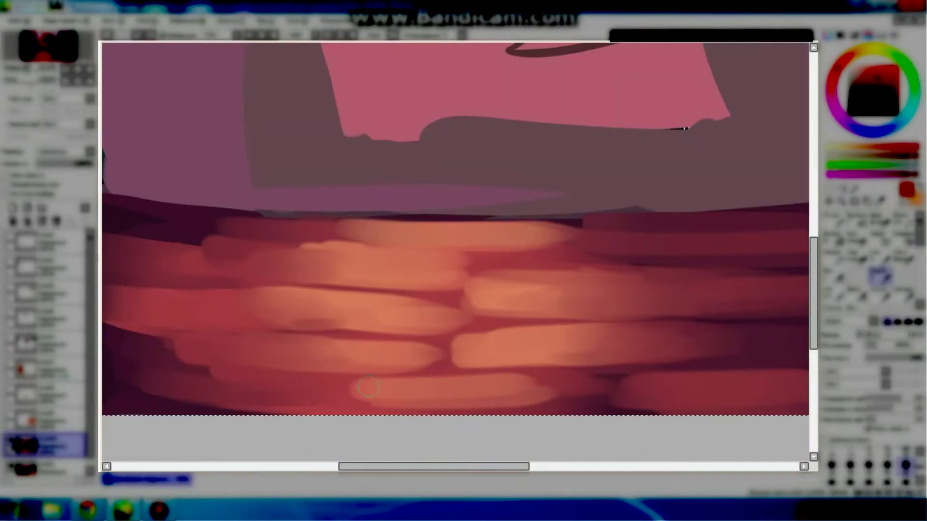
pyautogui.scroll(-5, 439, 364)
pyautogui.scroll(4, 576, 378)
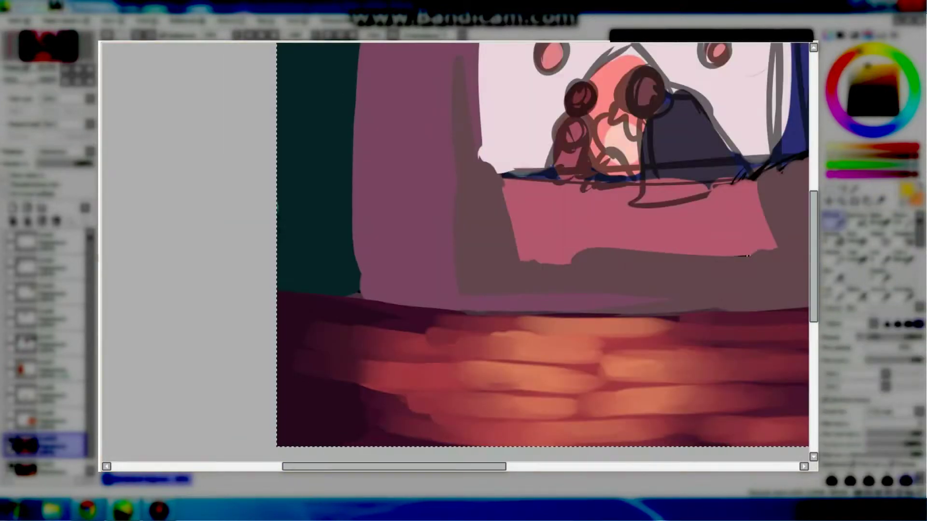
# Add pale orange spots where the central floor planks meet and blend them into the wood.
pyautogui.moveTo(552, 433); pyautogui.dragTo(591, 431)
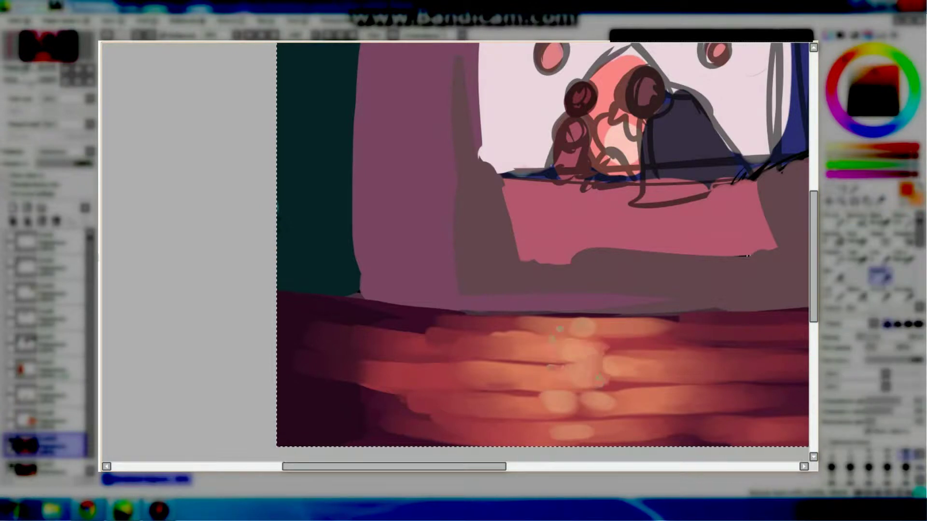
pyautogui.press('h')
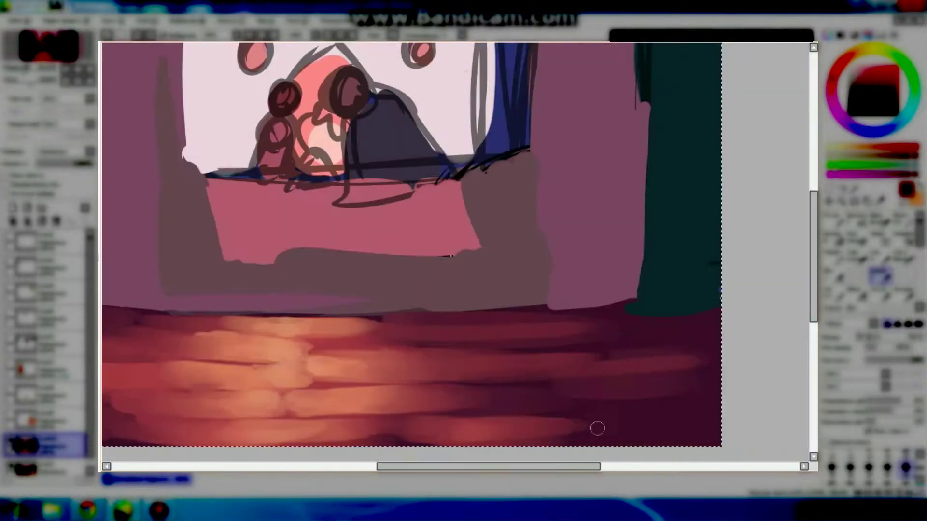
# Paint dark cast shadows on the floor below the teacup and beside the teapot.
pyautogui.scroll(-4, 590, 359)
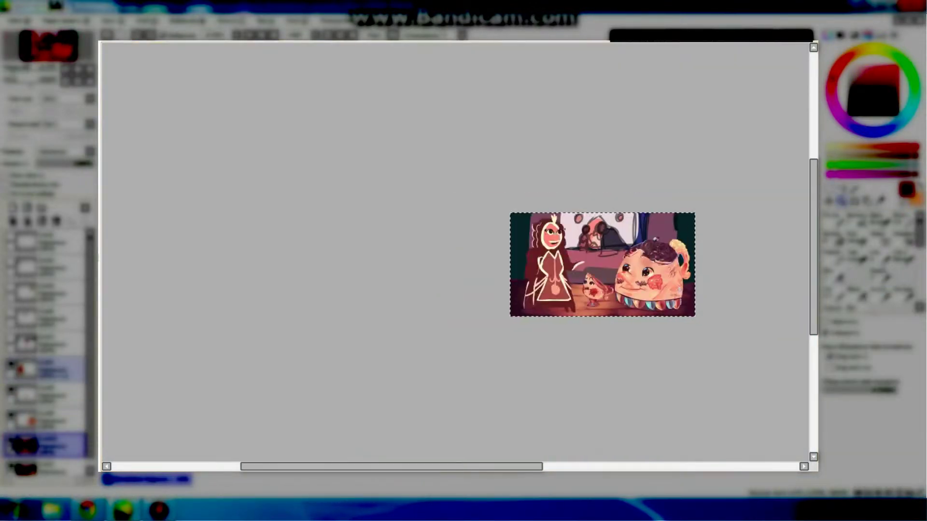
pyautogui.scroll(4, 589, 359)
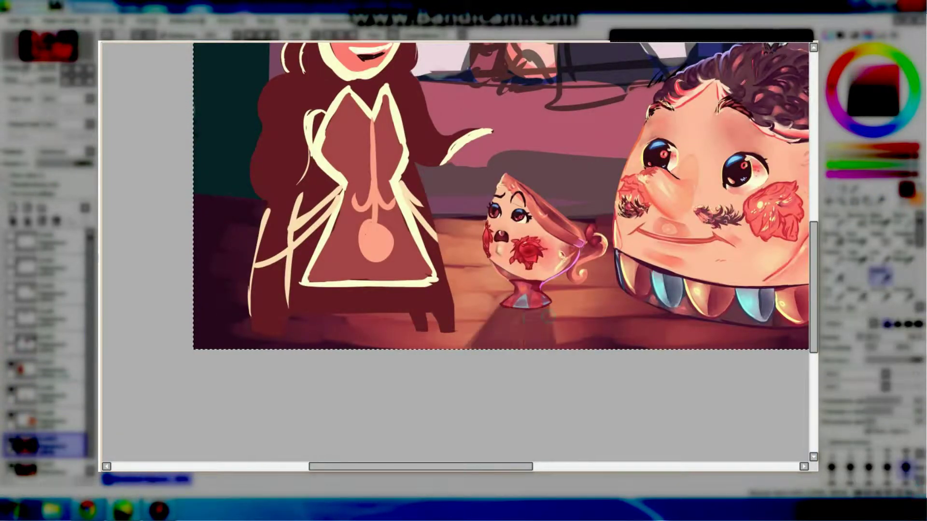
pyautogui.hscroll(3, 486, 316)
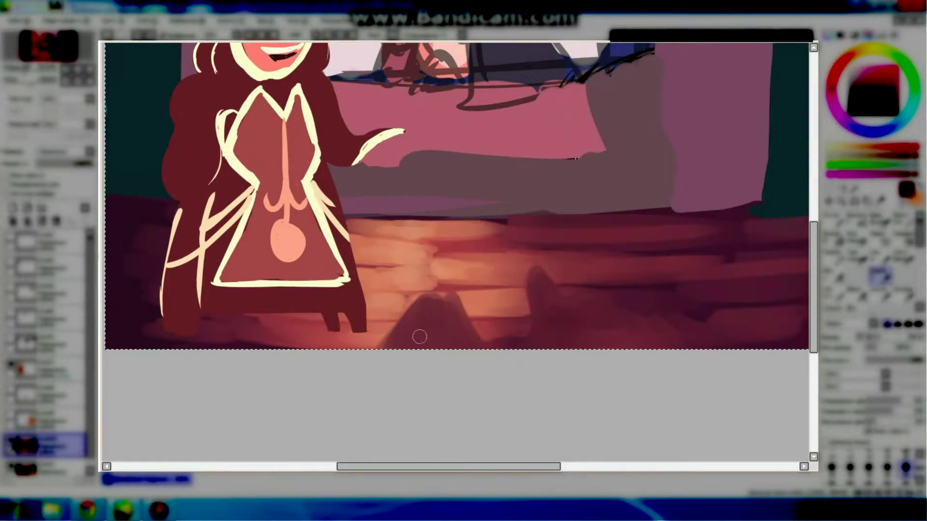
# Brighten the orange planks around the teacup's cast shadow and soften the shadow area beside the teapot.
pyautogui.scroll(-4, 419, 312)
pyautogui.scroll(4, 613, 302)
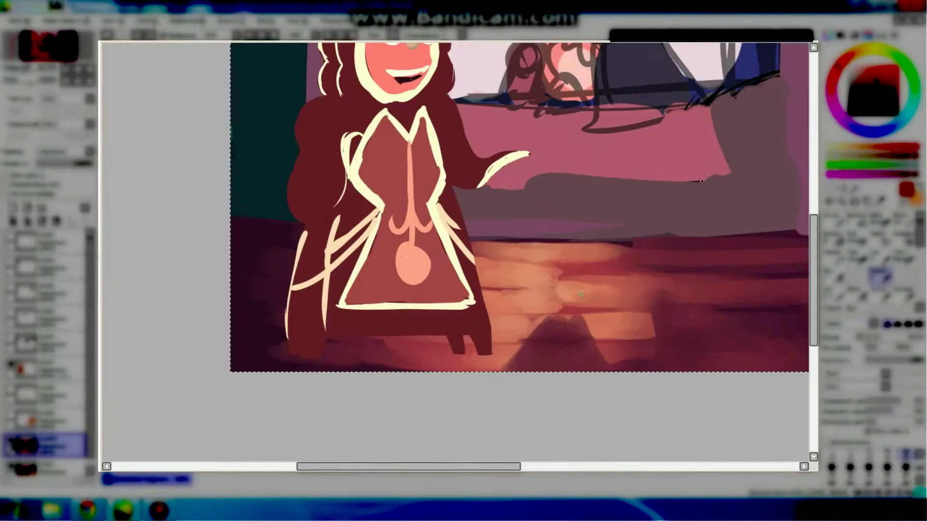
pyautogui.scroll(-4, 546, 299)
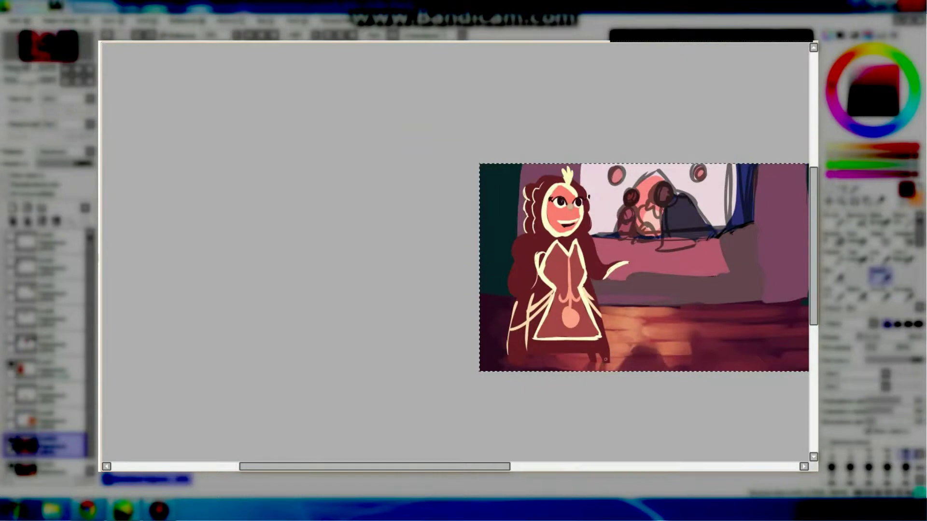
# Paint a muted red highlight along the plank at the floor's upper-left edge.
pyautogui.scroll(-2, 557, 315)
pyautogui.scroll(5, 470, 307)
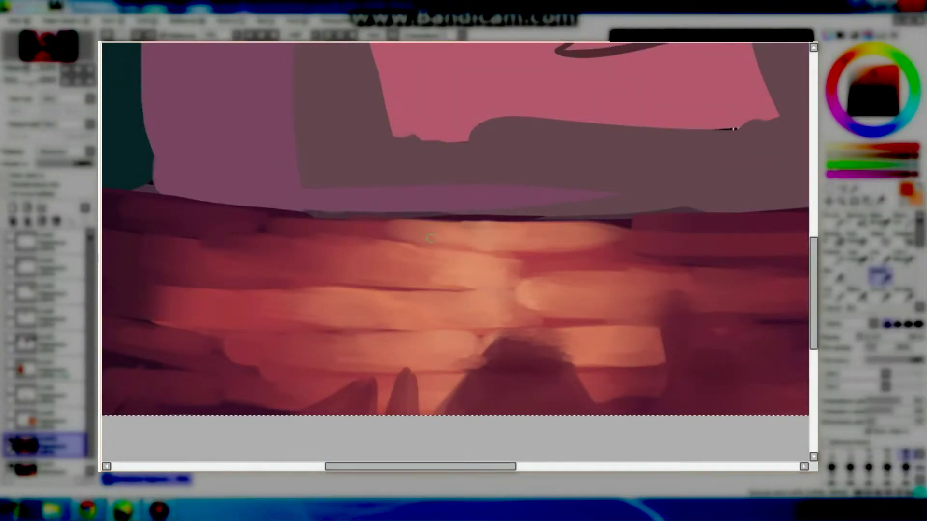
pyautogui.scroll(-2, 542, 281)
pyautogui.hscroll(2, 667, 233)
pyautogui.moveTo(184, 214); pyautogui.dragTo(291, 231)
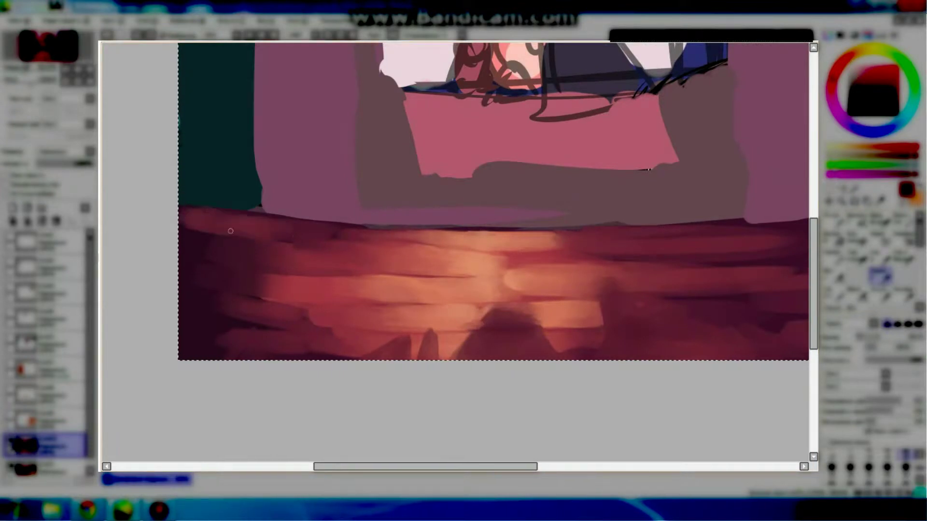
# Paint the teal wall strip beside the right curtain dark maroon, leaving some teal showing near its base.
pyautogui.scroll(2, 213, 266)
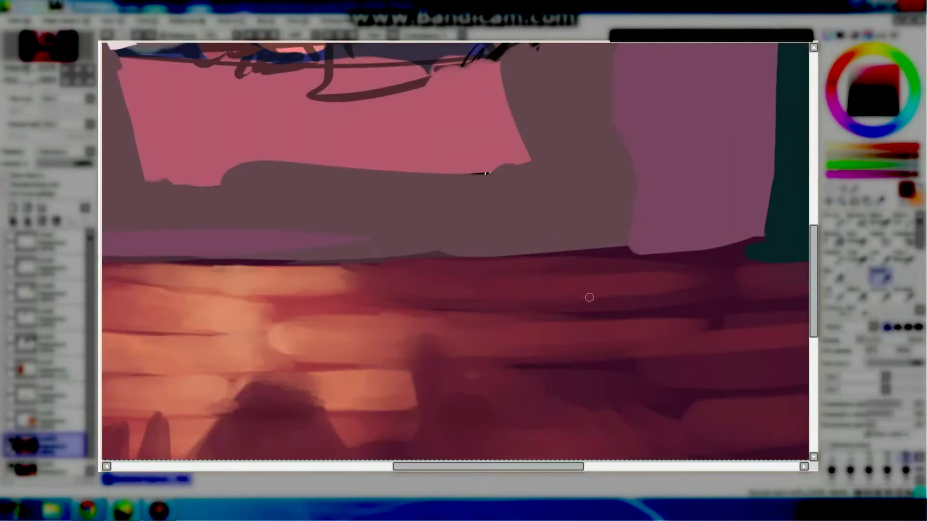
pyautogui.scroll(2, 590, 296)
pyautogui.scroll(-3, 454, 251)
pyautogui.scroll(2, 386, 231)
pyautogui.moveTo(494, 466); pyautogui.dragTo(476, 466)
pyautogui.scroll(3, 580, 241)
pyautogui.scroll(-3, 579, 242)
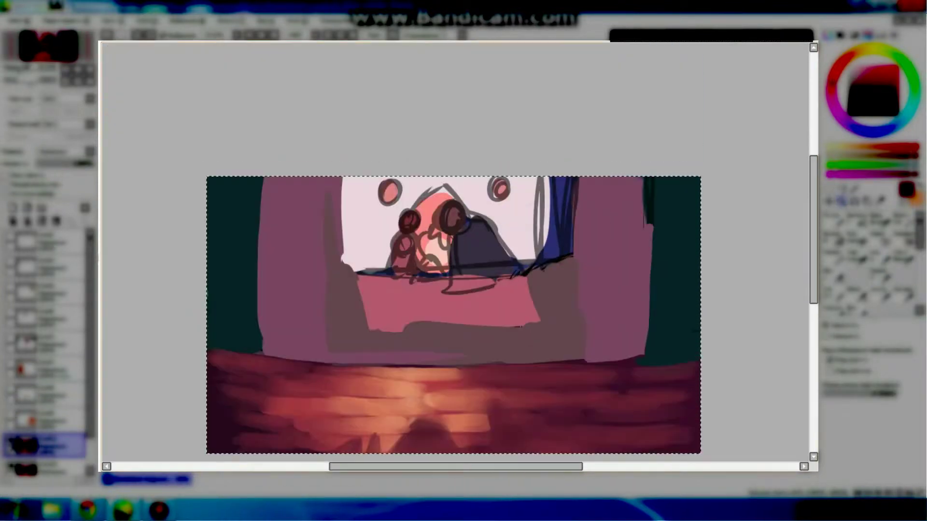
pyautogui.moveTo(691, 178); pyautogui.dragTo(688, 265)
pyautogui.press('v')
pyautogui.moveTo(693, 175); pyautogui.dragTo(722, 393)
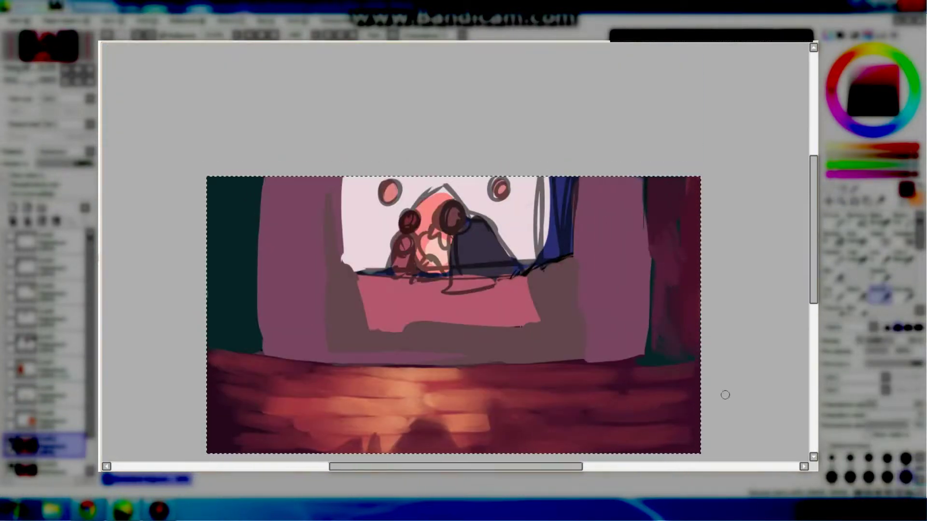
# Try sketching bright red ornamental curls and a baseboard on the maroon wall panel beside the right curtain.
pyautogui.press('b')
pyautogui.scroll(2, 730, 356)
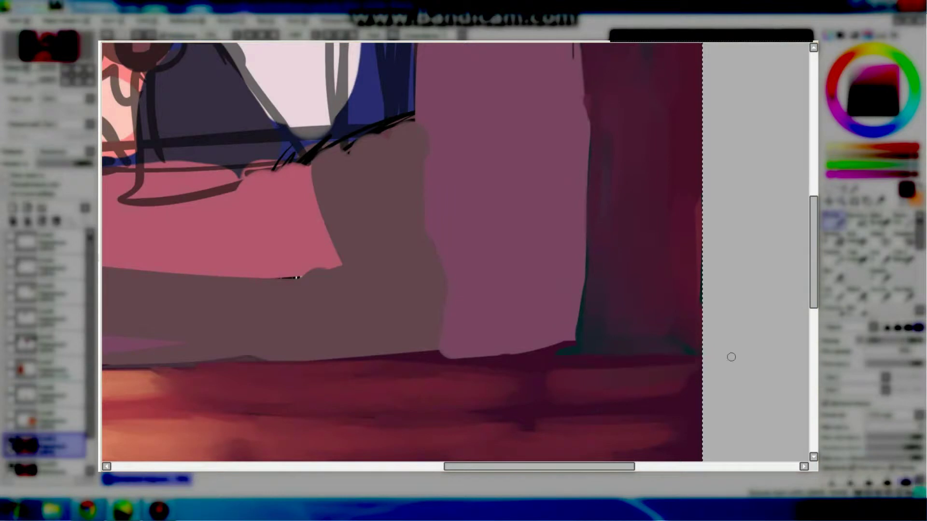
pyautogui.scroll(-1, 731, 356)
pyautogui.scroll(-1, 794, 301)
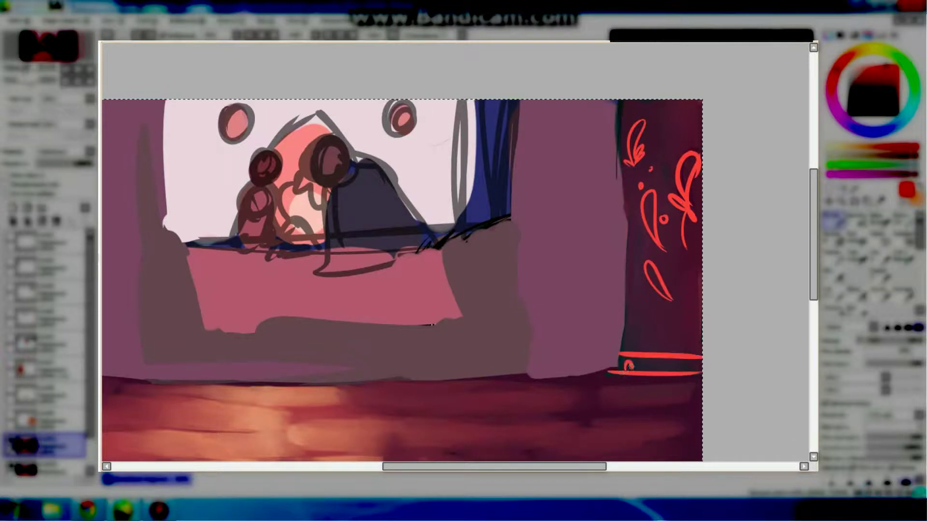
# Try a pasted damask pattern over the whole background.
pyautogui.hotkey('ctrl', 'v')
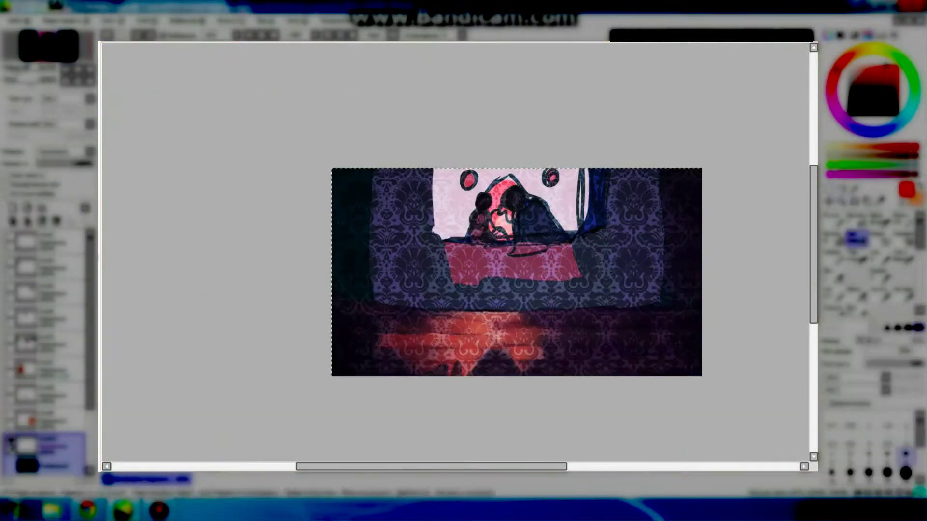
pyautogui.moveTo(555, 366)
pyautogui.mouseDown()
pyautogui.moveTo(708, 324)
pyautogui.moveTo(410, 328)
pyautogui.moveTo(647, 213)
pyautogui.moveTo(347, 218)
pyautogui.mouseUp()
# Draw a dark red frame, swirling ornament and leafy flower motif on the wall panel beside the right curtain.
pyautogui.scroll(2, 702, 251)
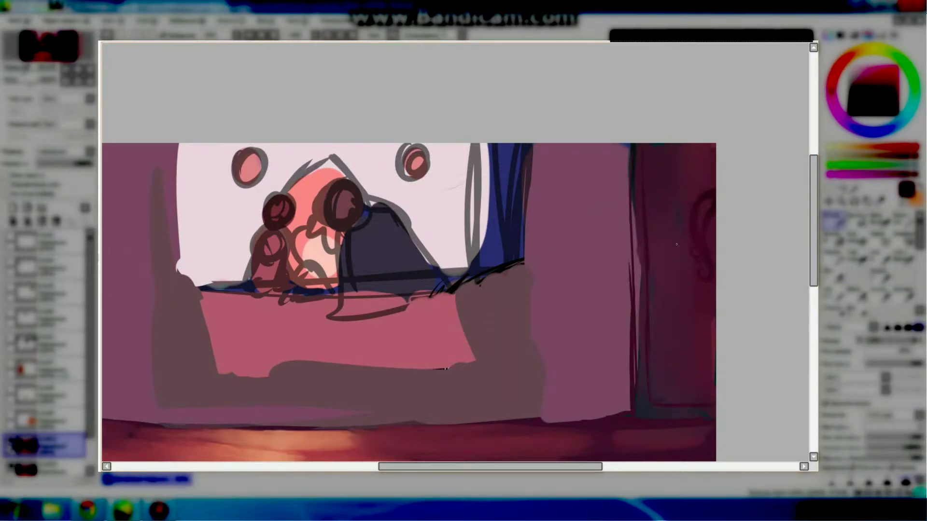
pyautogui.scroll(-2, 672, 260)
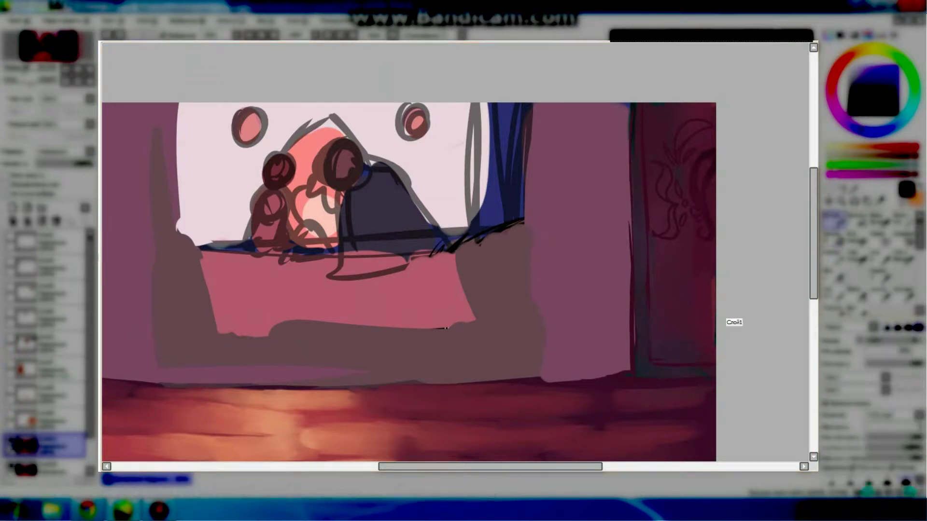
pyautogui.keyDown('alt'); pyautogui.click(690, 319); pyautogui.keyUp('alt')
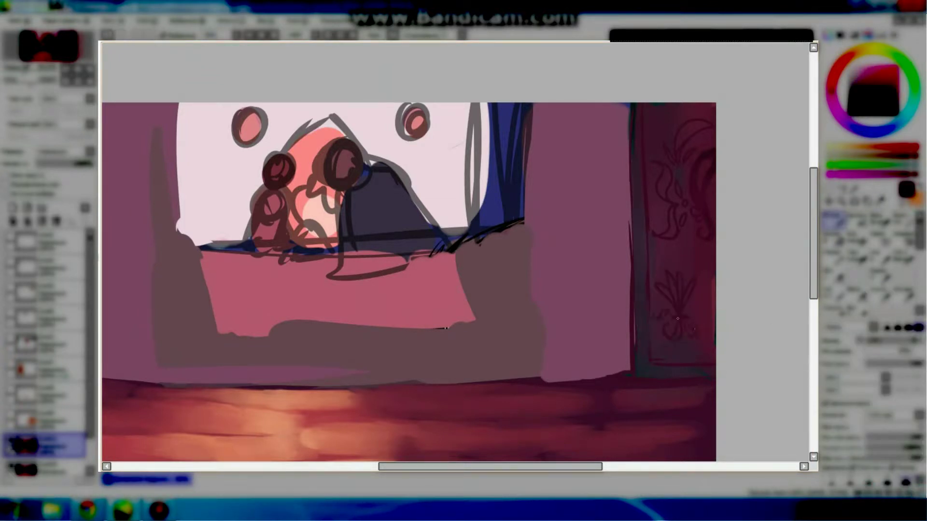
# Add bright red highlights to the upper swirl ornament on the right wall panel and blend them in.
pyautogui.keyDown('alt'); pyautogui.click(678, 146); pyautogui.keyUp('alt')
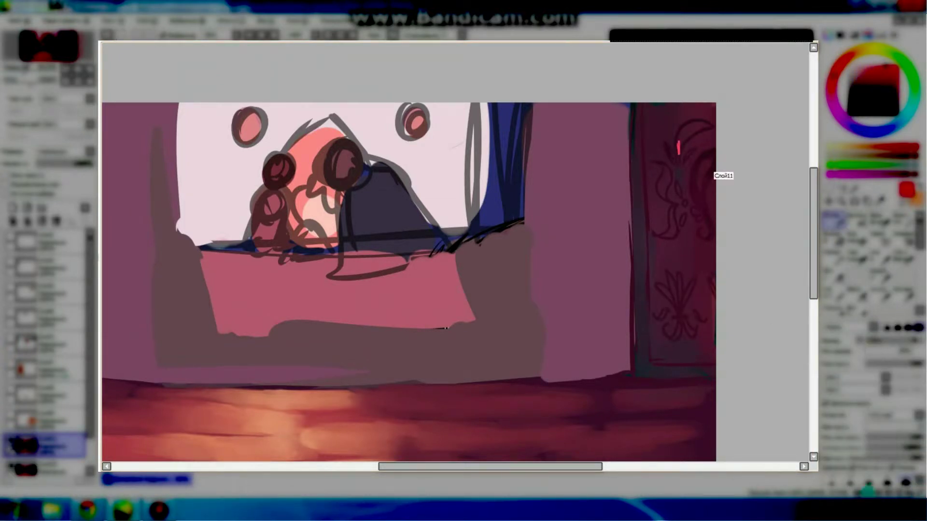
pyautogui.keyDown('alt'); pyautogui.click(670, 203); pyautogui.keyUp('alt')
pyautogui.moveTo(668, 213); pyautogui.dragTo(678, 193)
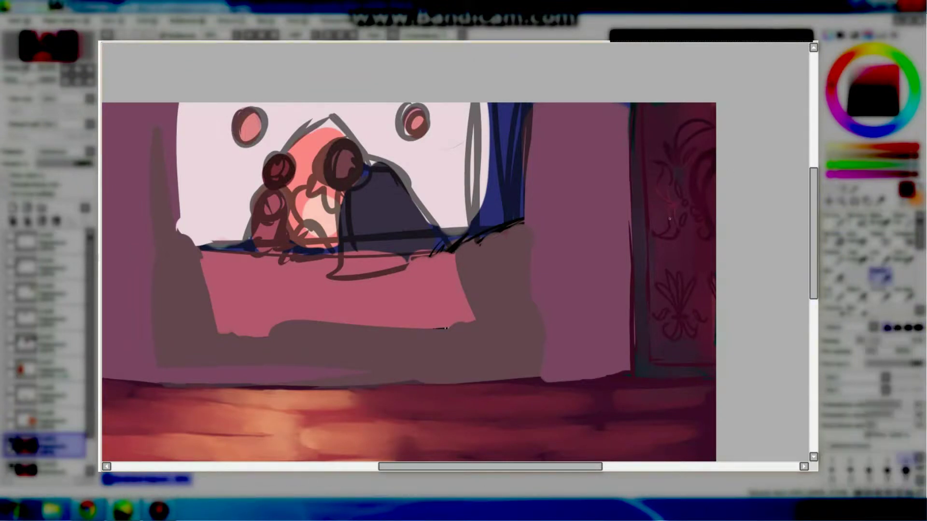
pyautogui.press('e')
pyautogui.press('b')
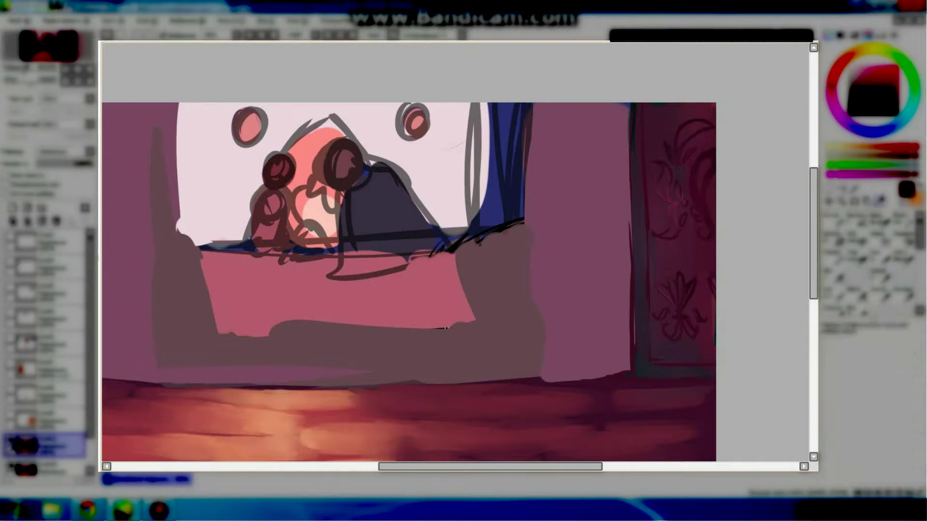
# Paint red highlights on the left-facing edges of the right panel's swirl and lower flower motif.
pyautogui.scroll(-3, 707, 251)
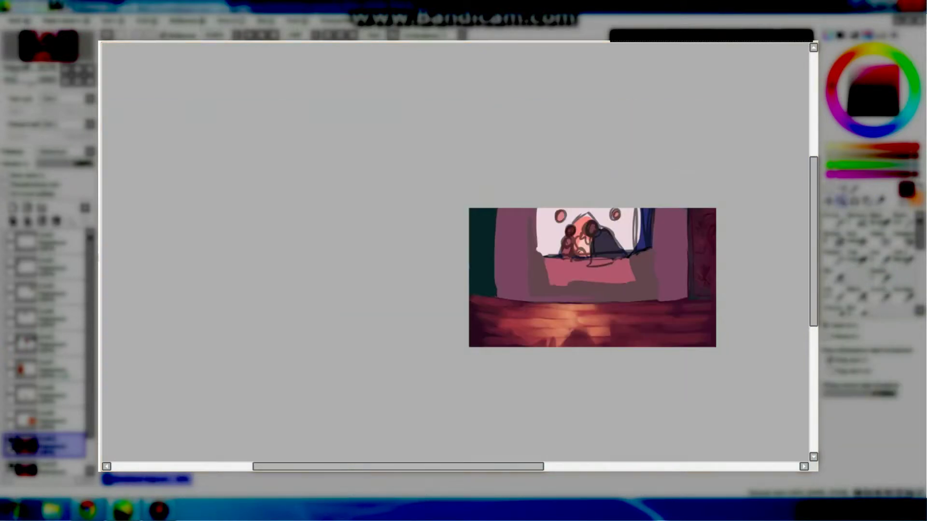
pyautogui.scroll(5, 707, 251)
pyautogui.scroll(2, 647, 229)
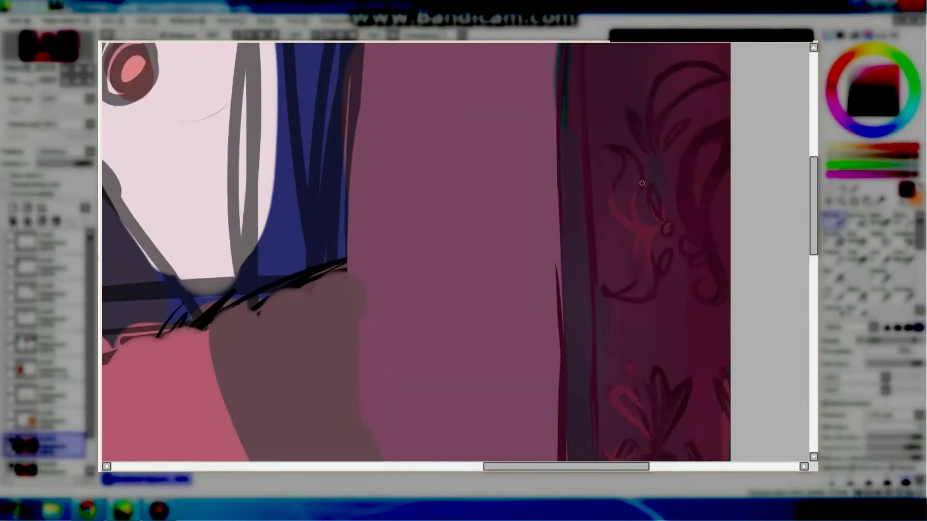
pyautogui.scroll(2, 642, 183)
pyautogui.scroll(-7, 641, 226)
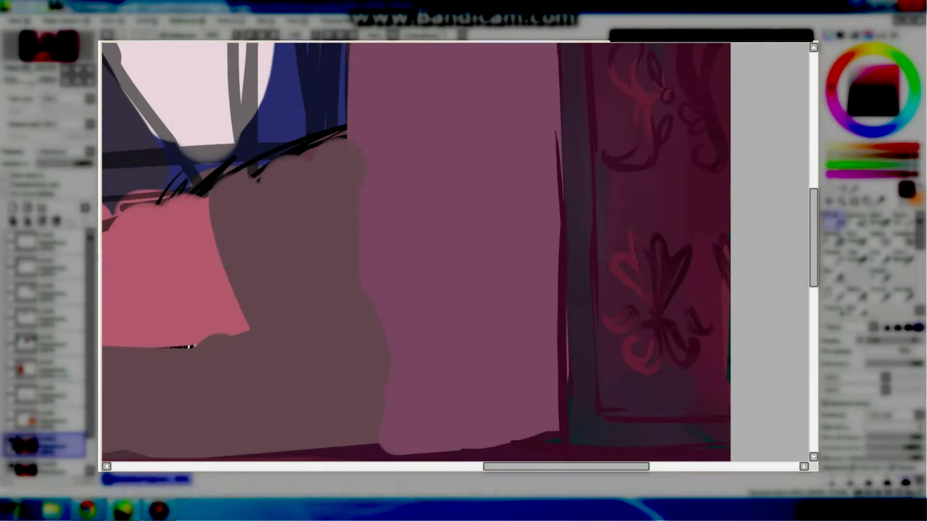
pyautogui.press('-')
pyautogui.scroll(-3, 676, 194)
pyautogui.scroll(3, 676, 194)
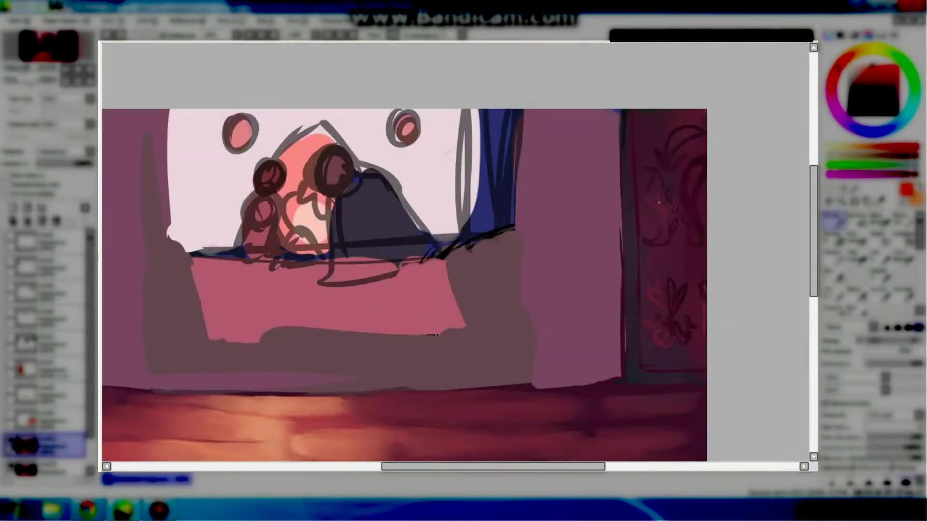
# Paint a glowing orange-red highlight down the vertical frame beside the right curtain and soften its ends.
pyautogui.moveTo(627, 210); pyautogui.dragTo(633, 262)
pyautogui.press('e')
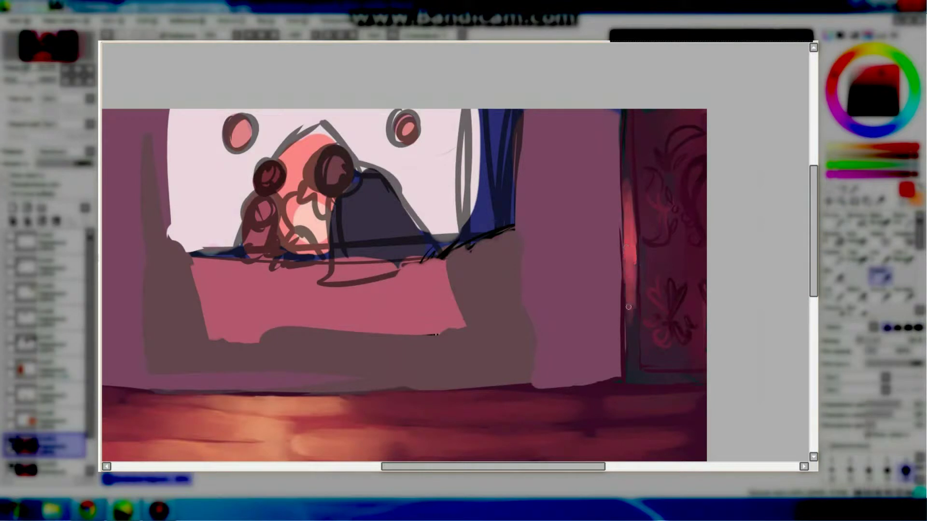
pyautogui.moveTo(633, 309); pyautogui.dragTo(631, 347)
pyautogui.moveTo(624, 203); pyautogui.dragTo(624, 289)
pyautogui.press('e')
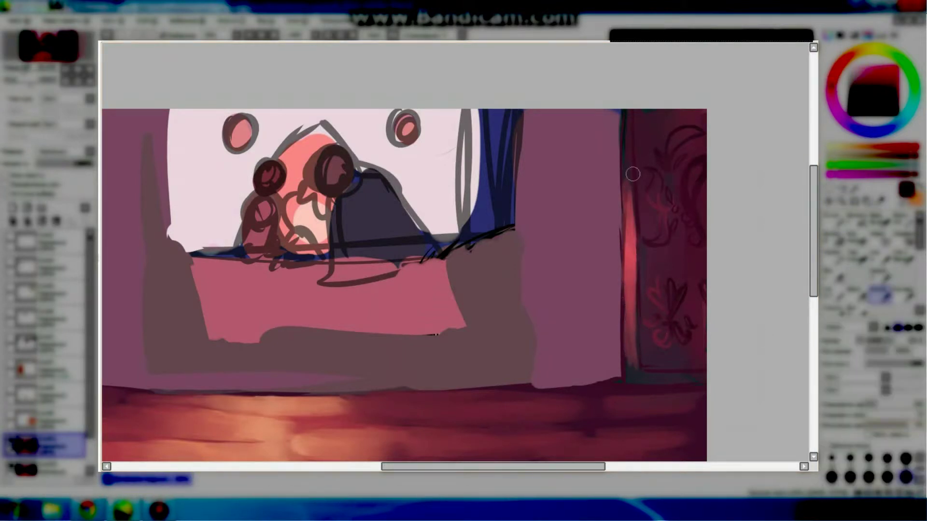
pyautogui.press('e')
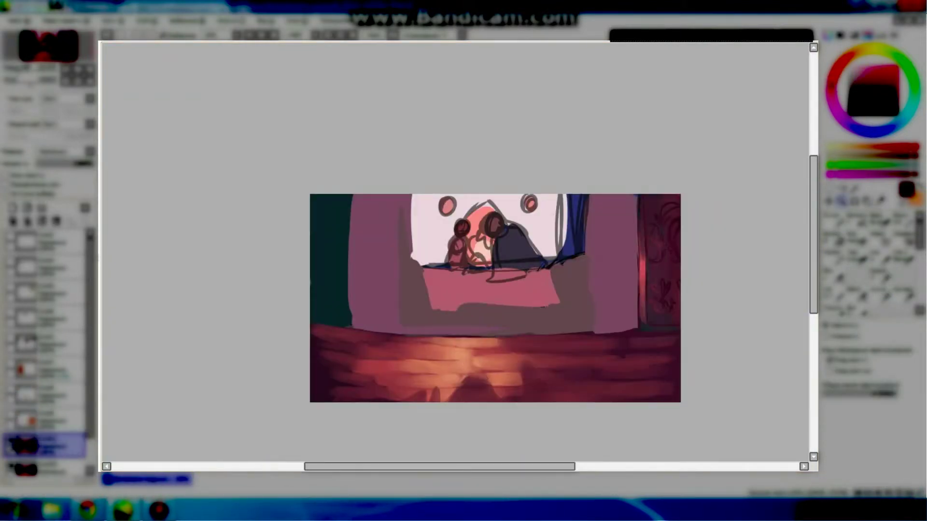
# Draw a matching dark red frame and ornaments on the left teal wall panel, with edge lines along the curtain.
pyautogui.scroll(3, 495, 298)
pyautogui.hscroll(-5, 495, 299)
pyautogui.moveTo(467, 174); pyautogui.dragTo(475, 309)
pyautogui.moveTo(358, 467)
pyautogui.mouseDown()
pyautogui.moveTo(398, 466)
pyautogui.moveTo(345, 466)
pyautogui.moveTo(505, 466)
pyautogui.moveTo(414, 466)
pyautogui.mouseUp()
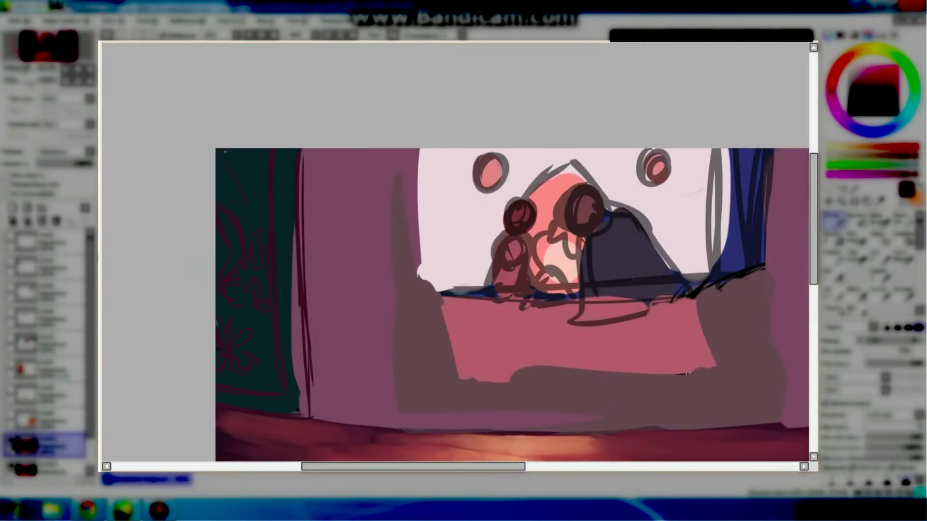
# Try coloring the left wall panel with a magenta overlay.
pyautogui.scroll(-2, 414, 466)
pyautogui.moveTo(440, 321)
pyautogui.mouseDown()
pyautogui.moveTo(434, 270)
pyautogui.moveTo(436, 369)
pyautogui.mouseUp()
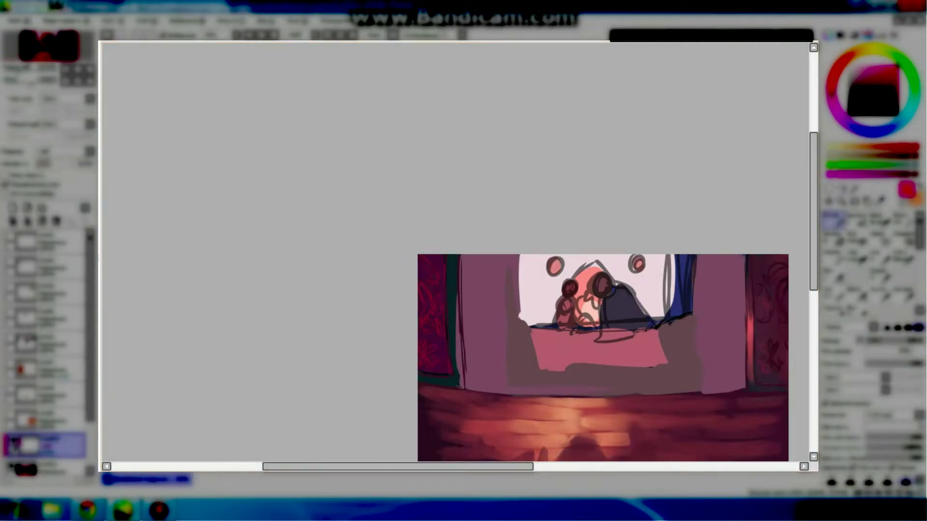
# On the bottom layer, block maroon patches over the left panel's teal background and blend them around the ornaments.
pyautogui.click(29, 466)
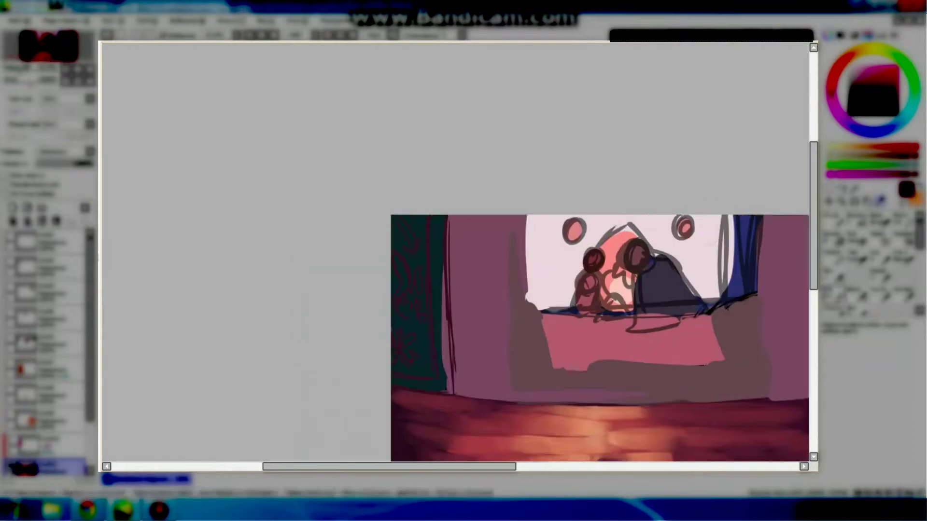
pyautogui.scroll(3, 447, 364)
pyautogui.scroll(-4, 774, 213)
pyautogui.scroll(3, 687, 385)
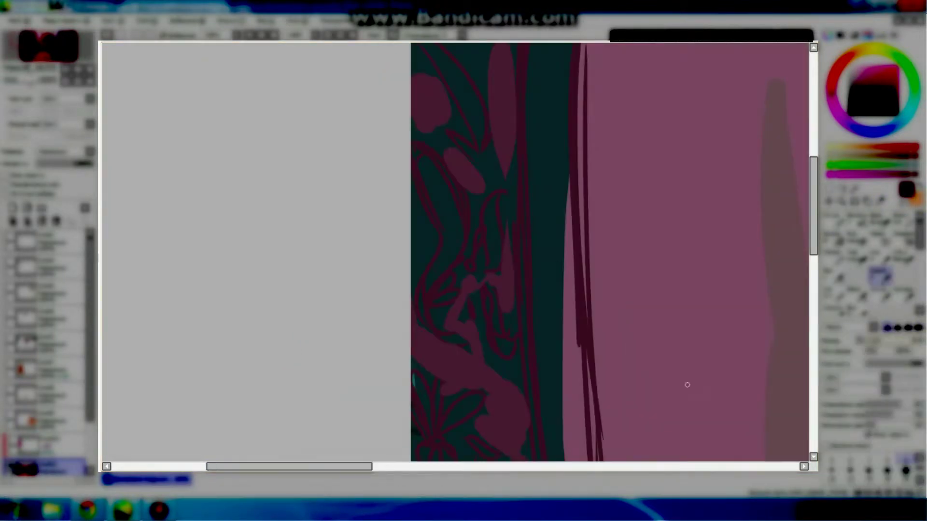
pyautogui.scroll(-3, 454, 369)
pyautogui.scroll(3, 419, 248)
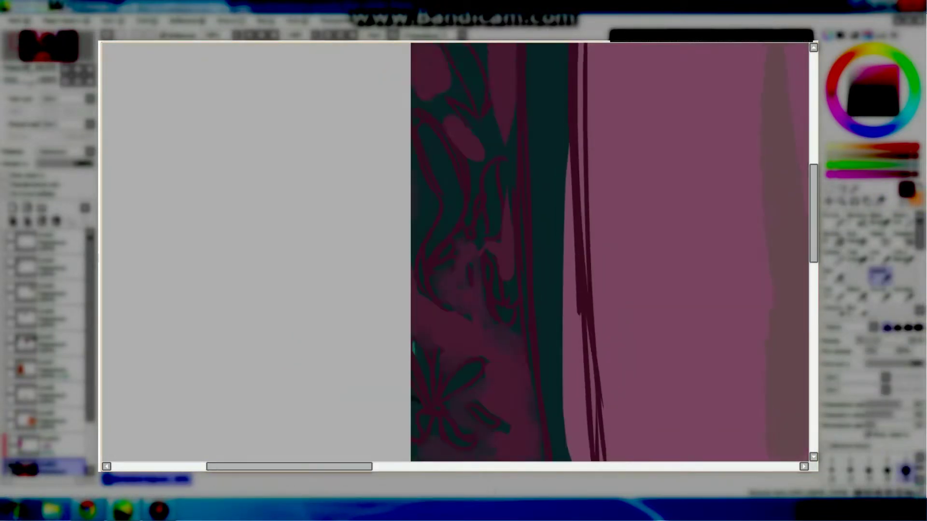
pyautogui.scroll(-8, 405, 265)
pyautogui.scroll(4, 478, 304)
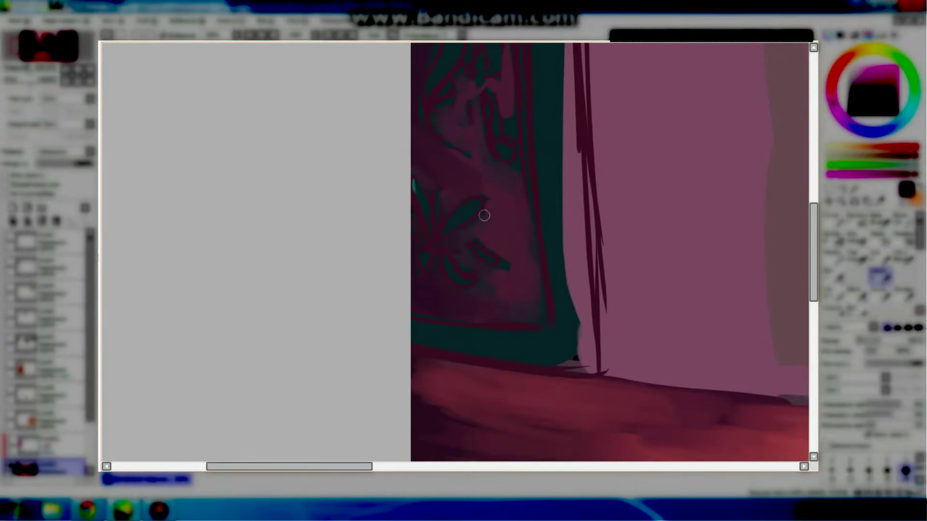
pyautogui.scroll(5, 484, 215)
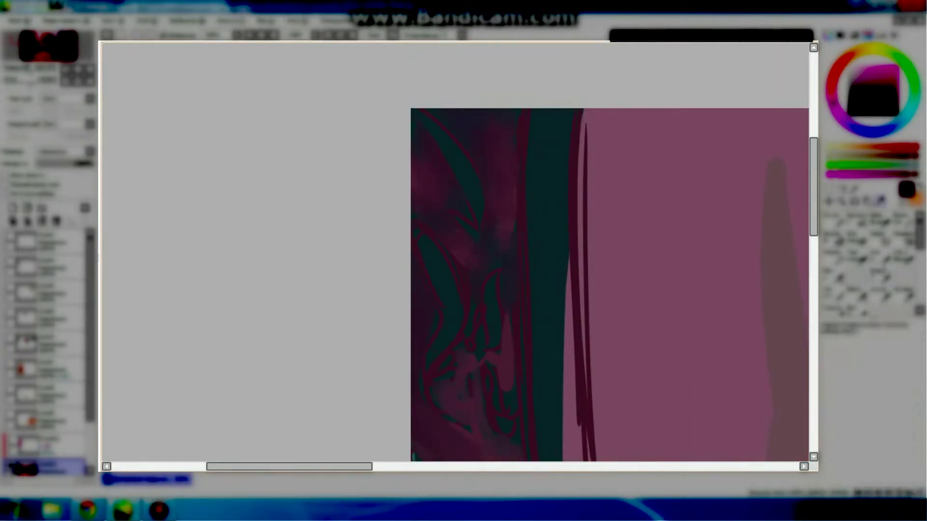
# Redraw the upper ornament on the left wall panel with dark curved lines and add bright red highlights.
pyautogui.press('n')
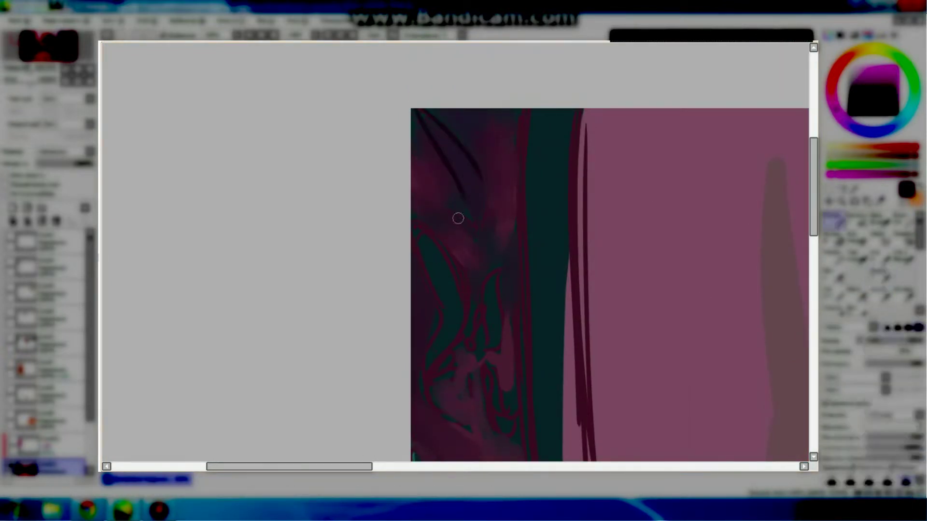
pyautogui.moveTo(484, 189)
pyautogui.mouseDown()
pyautogui.moveTo(486, 231)
pyautogui.moveTo(475, 177)
pyautogui.mouseUp()
pyautogui.press('e')
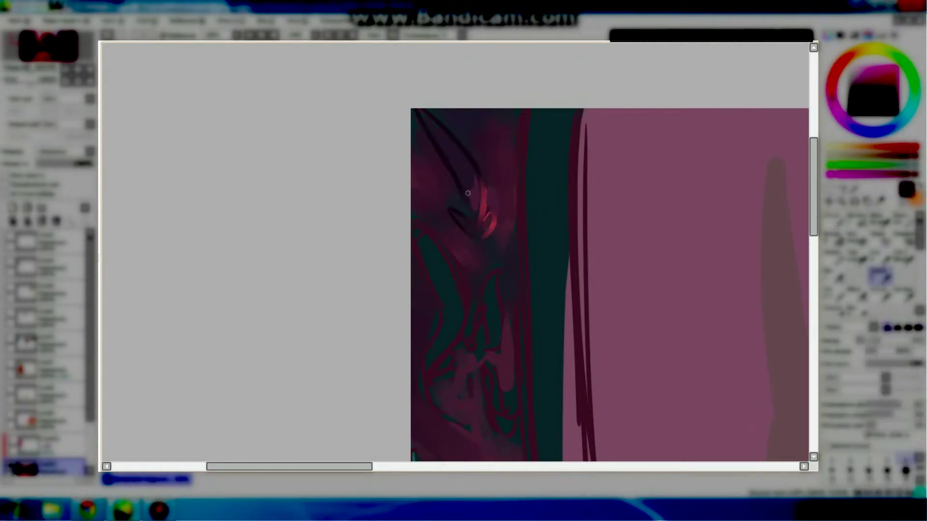
# Blend maroon around the left panel's middle leaf and outline the leaf with bright red highlights.
pyautogui.scroll(-4, 545, 271)
pyautogui.scroll(3, 544, 271)
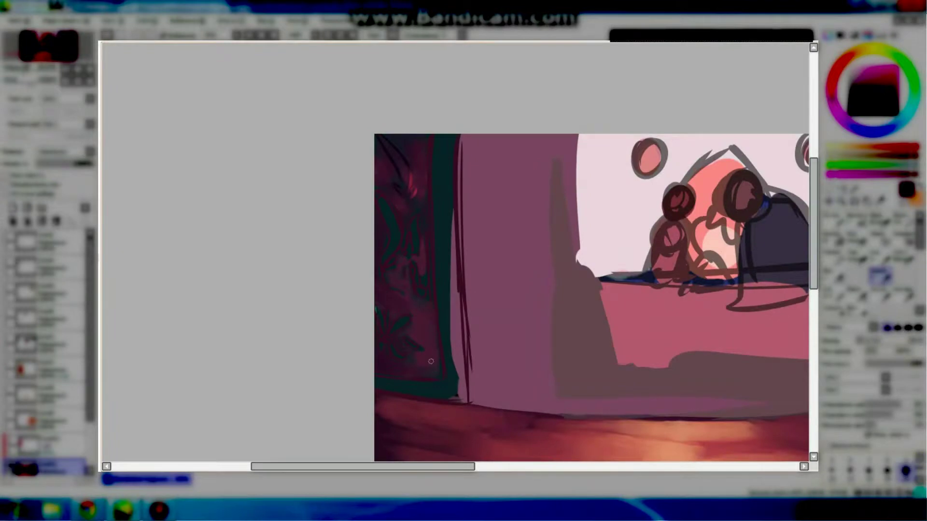
pyautogui.scroll(3, 434, 265)
pyautogui.press('b')
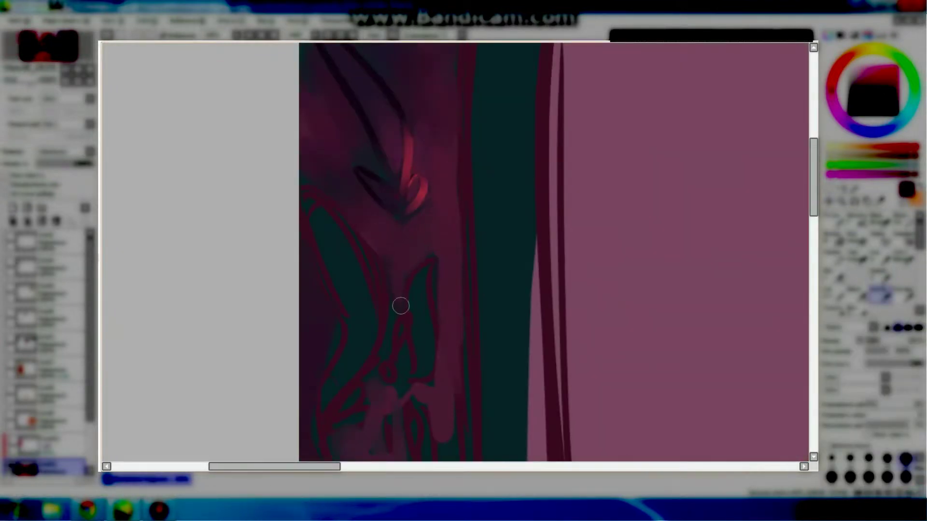
pyautogui.moveTo(420, 270); pyautogui.dragTo(438, 351)
pyautogui.press('n')
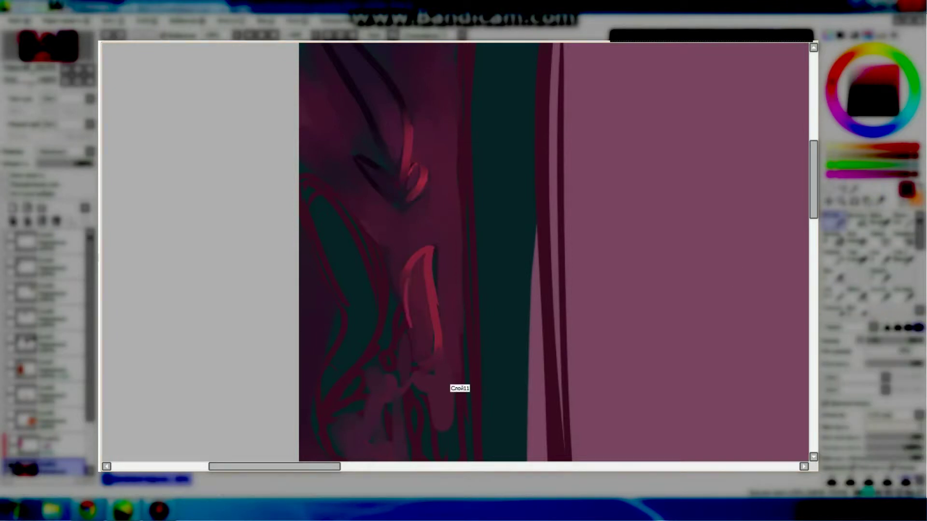
# Blend maroon over the teal gaps around the left panel's lower leaf and nearby ornaments.
pyautogui.scroll(-2, 405, 368)
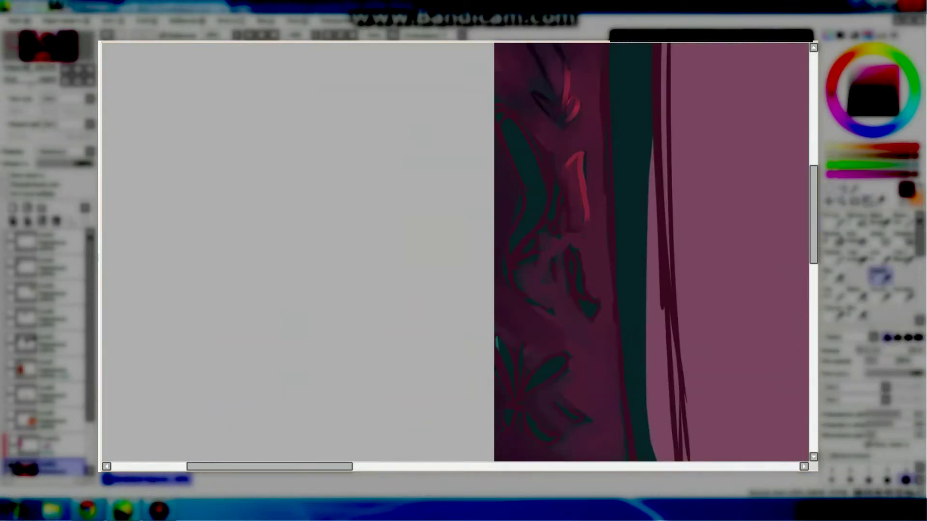
pyautogui.press('n')
pyautogui.press('e')
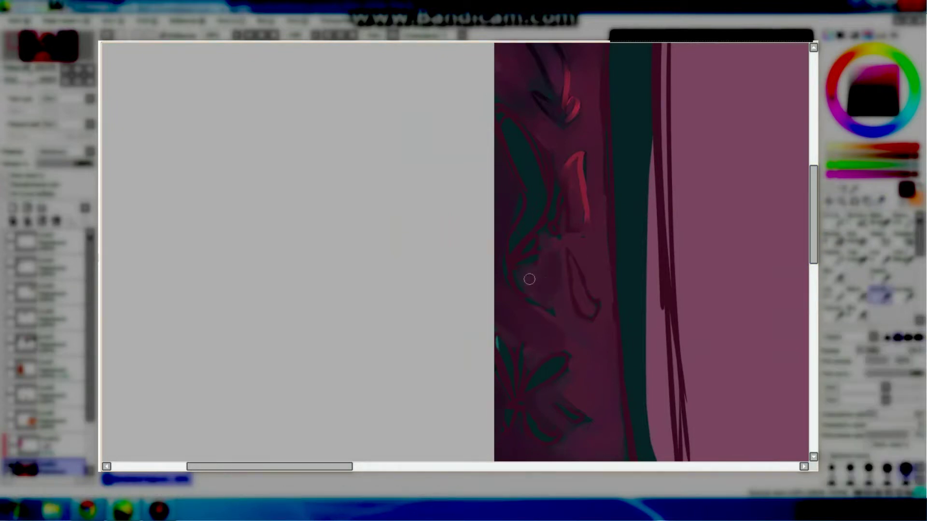
pyautogui.scroll(3, 726, 244)
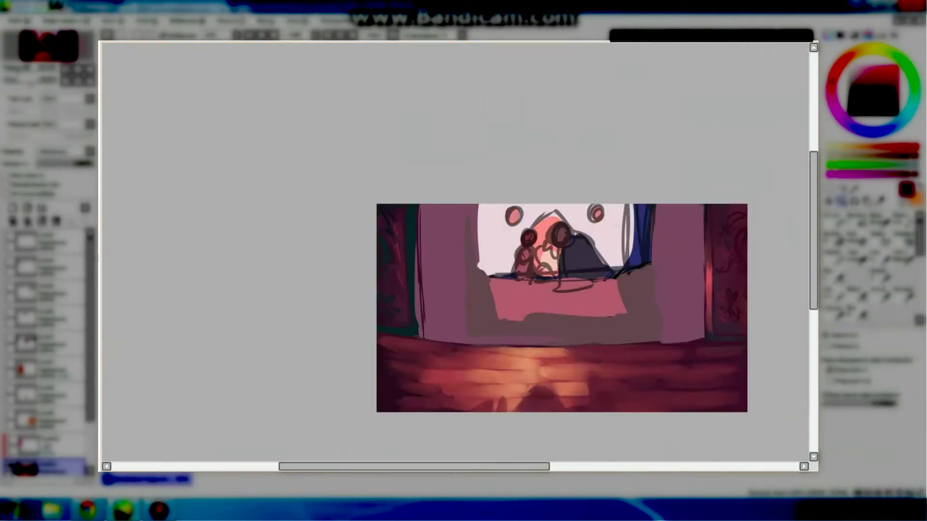
# Highlight the left panel's lower leaf in red and free-transform the selected area holding both leaves.
pyautogui.press('b')
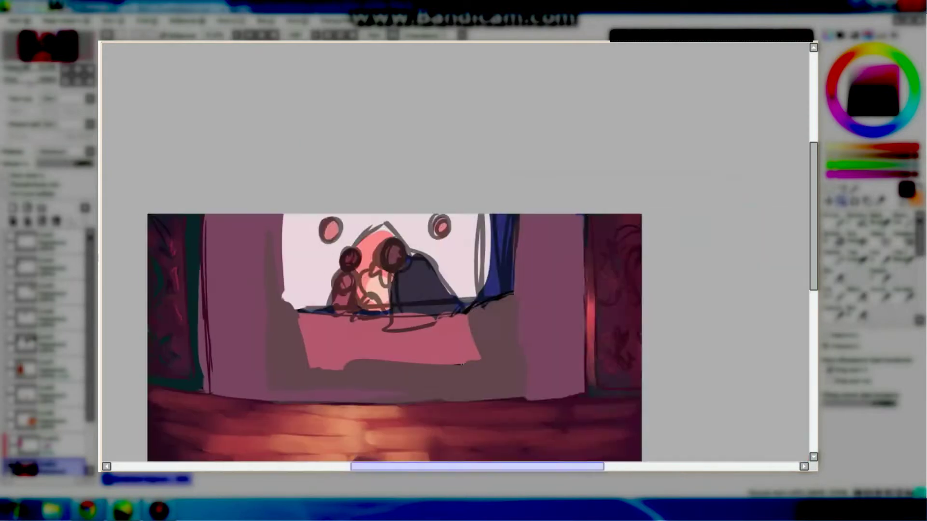
pyautogui.scroll(-2, 416, 269)
pyautogui.hotkey('ctrl', 't')
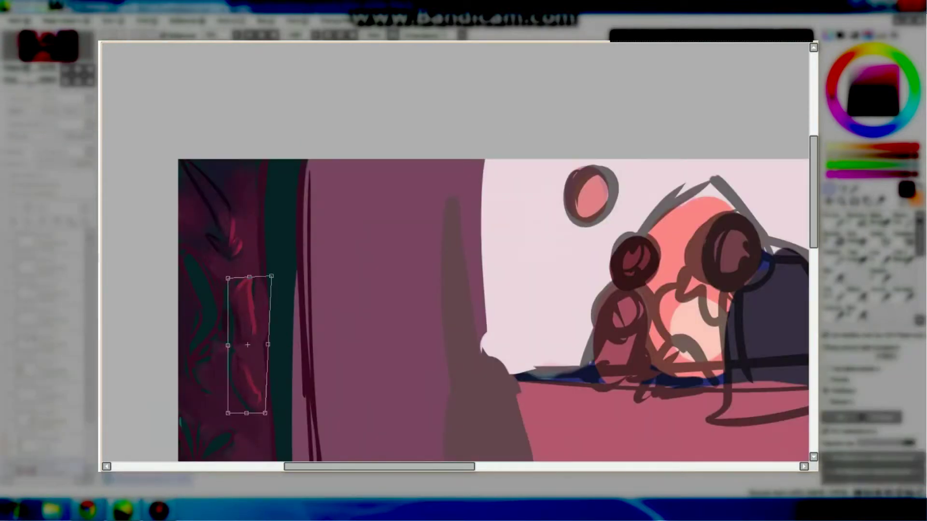
pyautogui.press('Return')
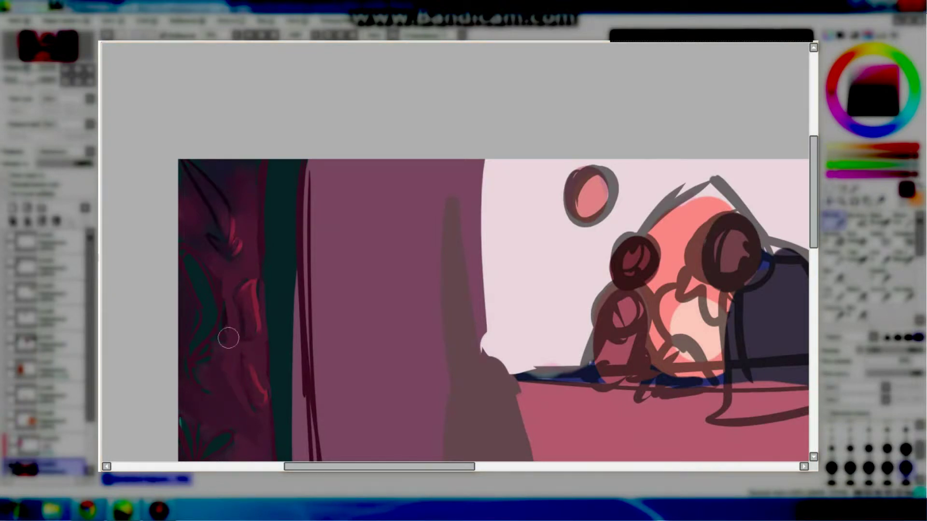
# Blend the area beside the left panel's two leaves and paint small dark maroon leaf shapes there.
pyautogui.press('e')
pyautogui.scroll(2, 334, 272)
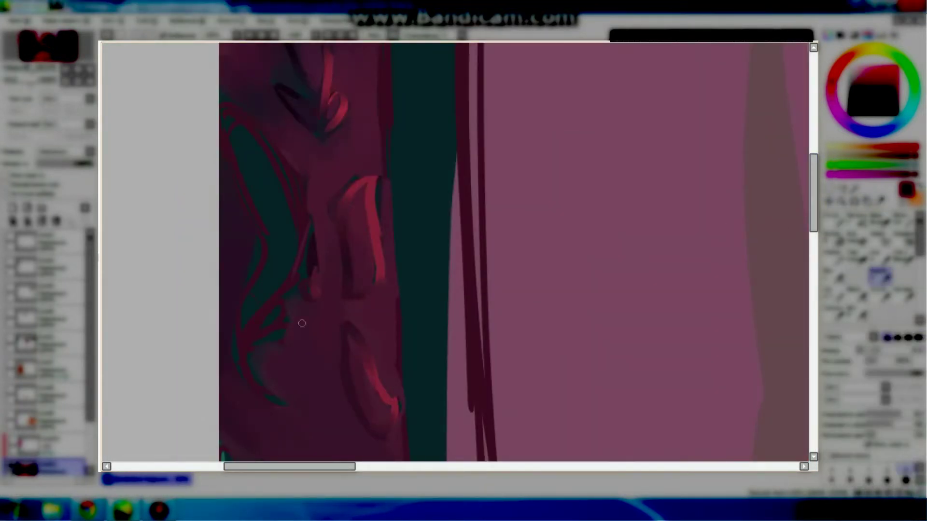
pyautogui.moveTo(289, 466)
pyautogui.mouseDown()
pyautogui.moveTo(267, 466)
pyautogui.moveTo(293, 466)
pyautogui.mouseUp()
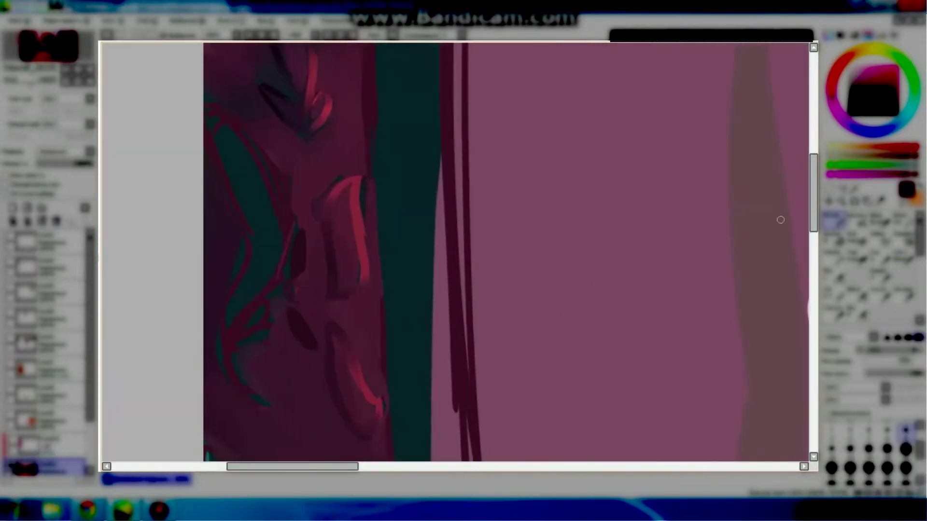
pyautogui.press('b')
pyautogui.moveTo(296, 260); pyautogui.dragTo(315, 347)
# Copy the finished right wall panel and place it mirrored over the left wall panel.
pyautogui.scroll(-5, 315, 347)
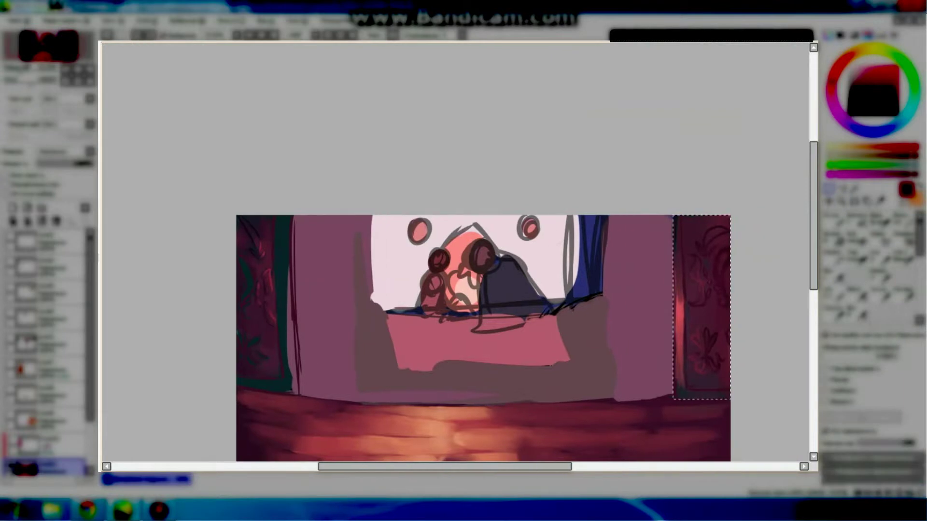
pyautogui.hotkey('ctrl', 't')
pyautogui.press('Return')
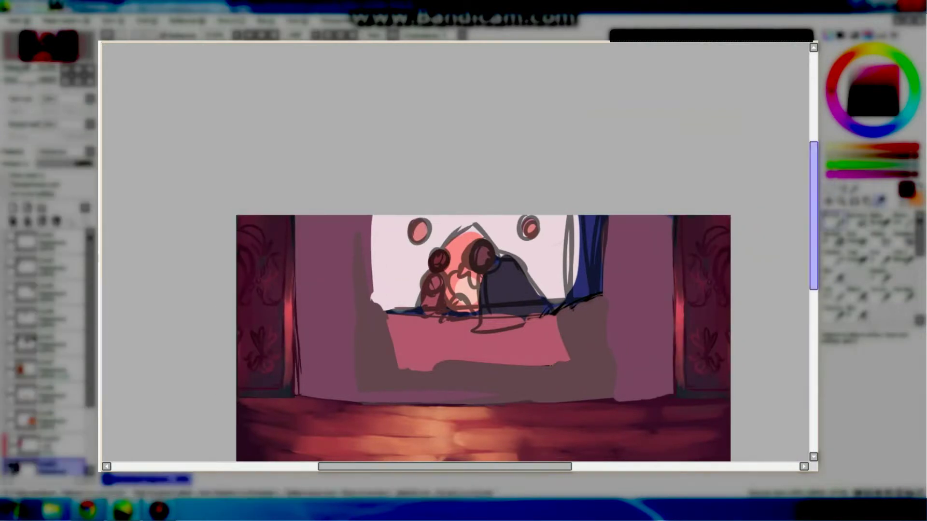
pyautogui.press('e')
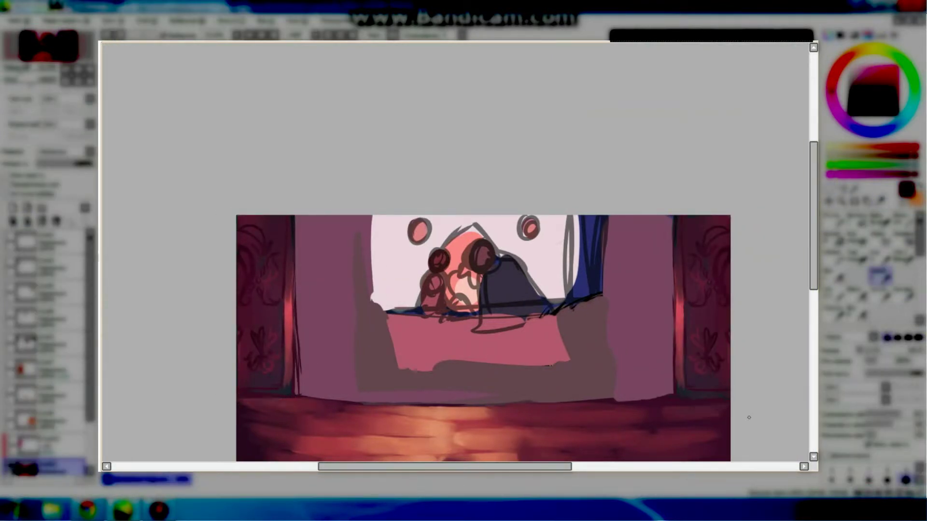
# Shade the right curtain with darker purple along its sides and blend a softer, lighter tone down its middle.
pyautogui.scroll(2, 749, 416)
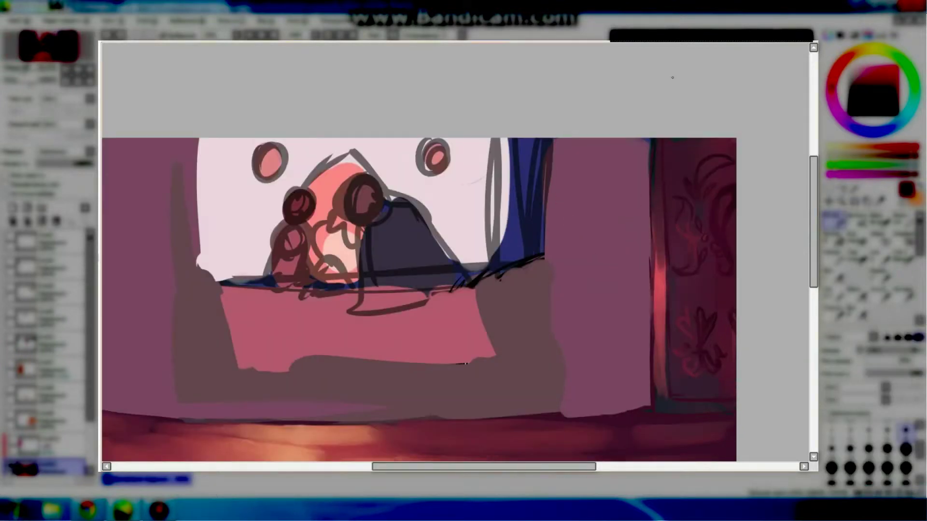
pyautogui.hscroll(-1, 578, 130)
pyautogui.press('b')
pyautogui.moveTo(582, 140)
pyautogui.mouseDown()
pyautogui.moveTo(587, 408)
pyautogui.moveTo(626, 192)
pyautogui.moveTo(629, 257)
pyautogui.moveTo(600, 410)
pyautogui.mouseUp()
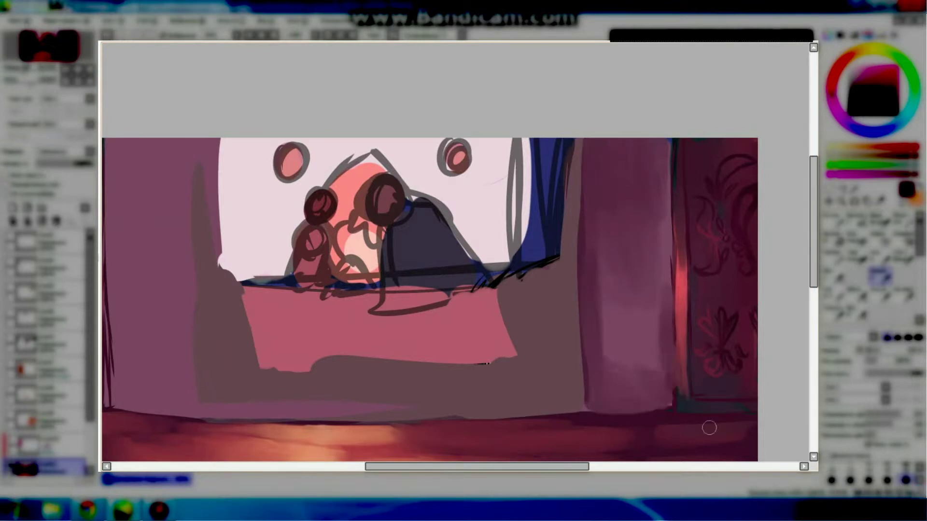
pyautogui.moveTo(609, 230); pyautogui.dragTo(605, 294)
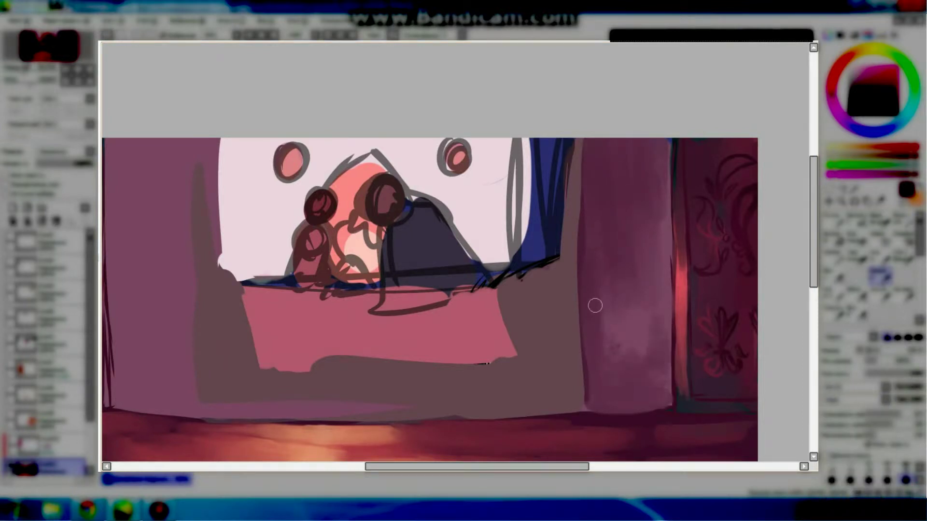
# Add a textured pale light spot to the right curtain's lower part and a cream highlight along its inner edge.
pyautogui.moveTo(622, 347); pyautogui.dragTo(612, 260)
pyautogui.moveTo(622, 308); pyautogui.dragTo(612, 333)
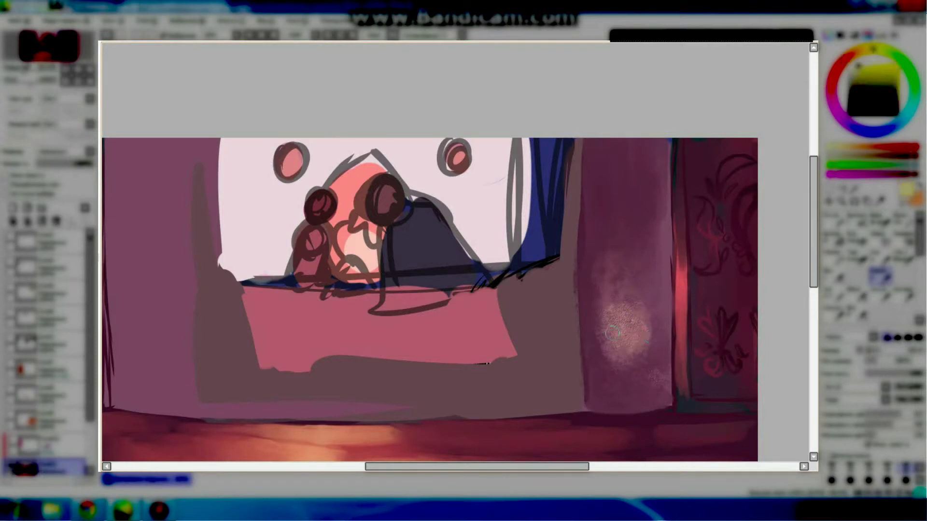
pyautogui.moveTo(579, 141); pyautogui.dragTo(588, 403)
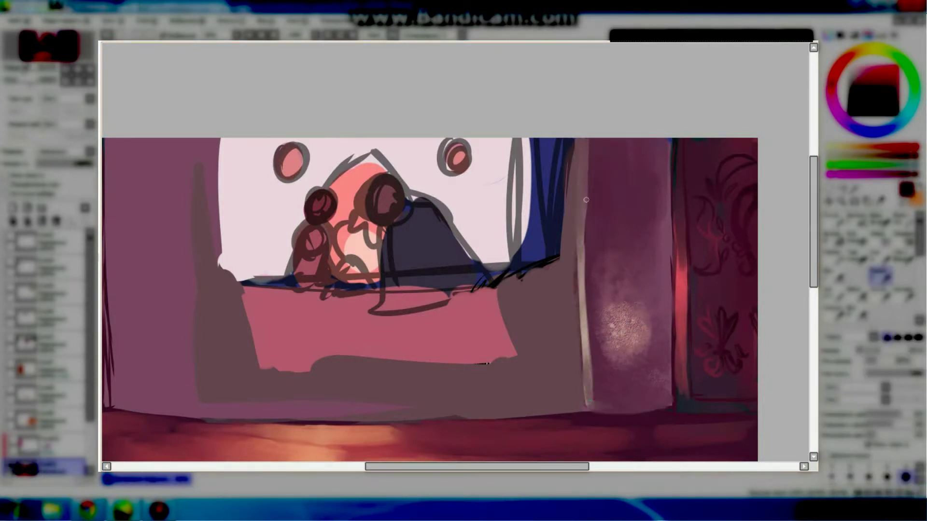
pyautogui.scroll(-1, 721, 149)
pyautogui.scroll(1, 741, 308)
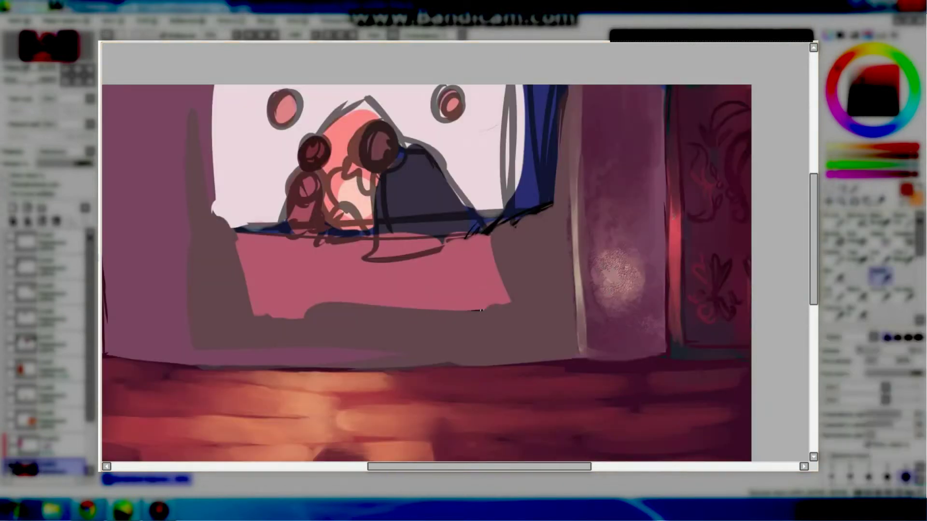
# Paint a peaked purple fold at the right curtain's lower corner, outline it in orange and blend its shading.
pyautogui.scroll(-2, 714, 314)
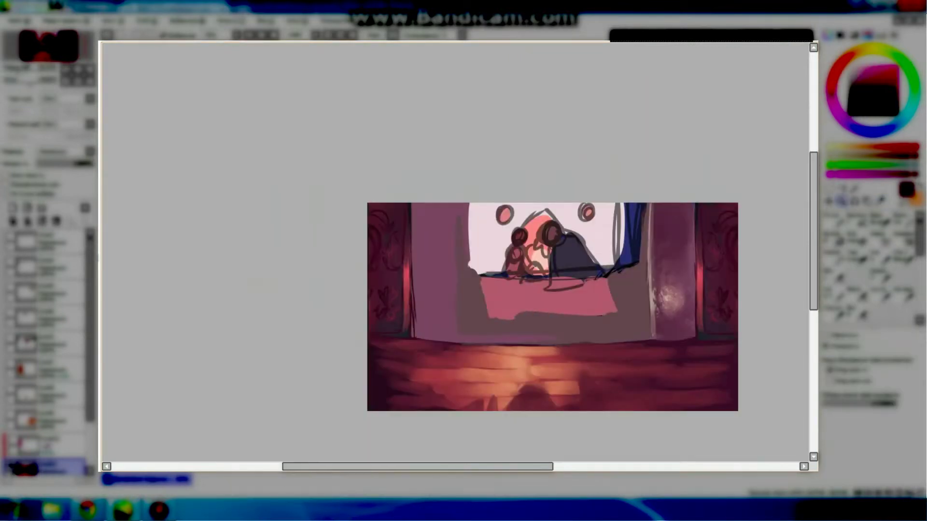
pyautogui.scroll(1, 705, 311)
pyautogui.scroll(2, 726, 287)
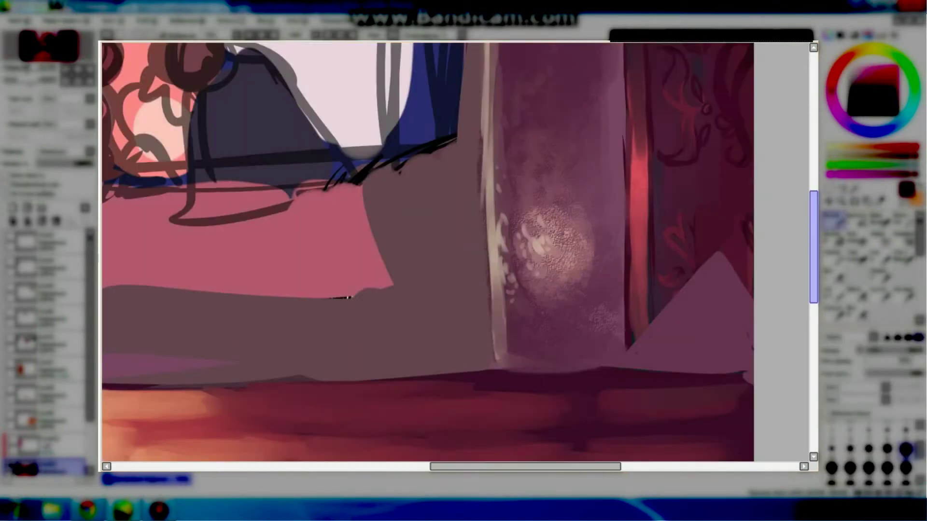
pyautogui.moveTo(626, 355)
pyautogui.mouseDown()
pyautogui.moveTo(666, 295)
pyautogui.moveTo(719, 251)
pyautogui.moveTo(745, 285)
pyautogui.moveTo(680, 285)
pyautogui.moveTo(739, 222)
pyautogui.moveTo(694, 357)
pyautogui.mouseUp()
pyautogui.press('n')
pyautogui.press('b')
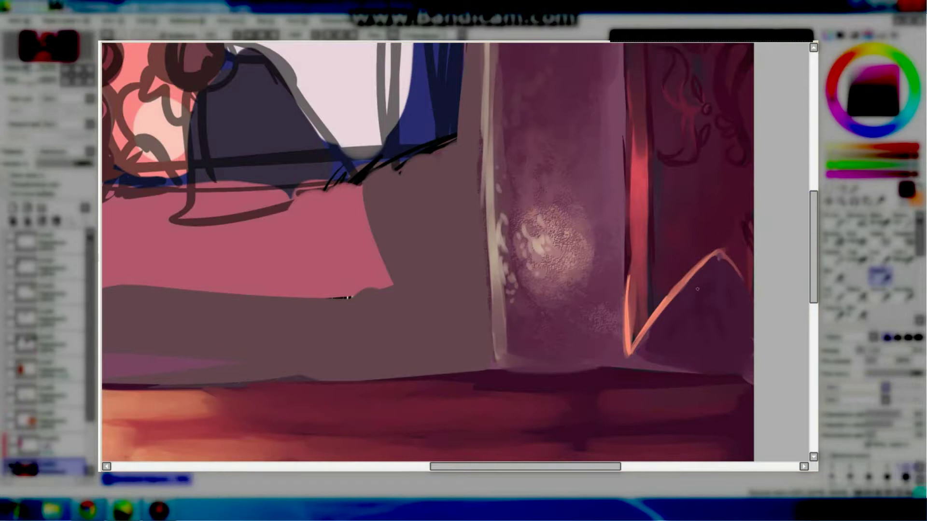
pyautogui.press('e')
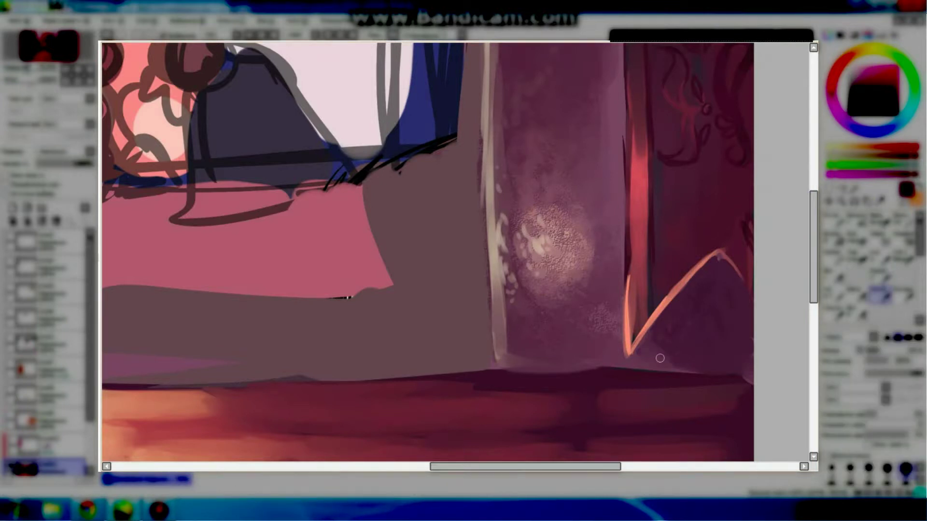
# Extend the orange highlight up the right curtain's outer edge and blend it into the red trim.
pyautogui.scroll(-4, 523, 361)
pyautogui.scroll(1, 524, 361)
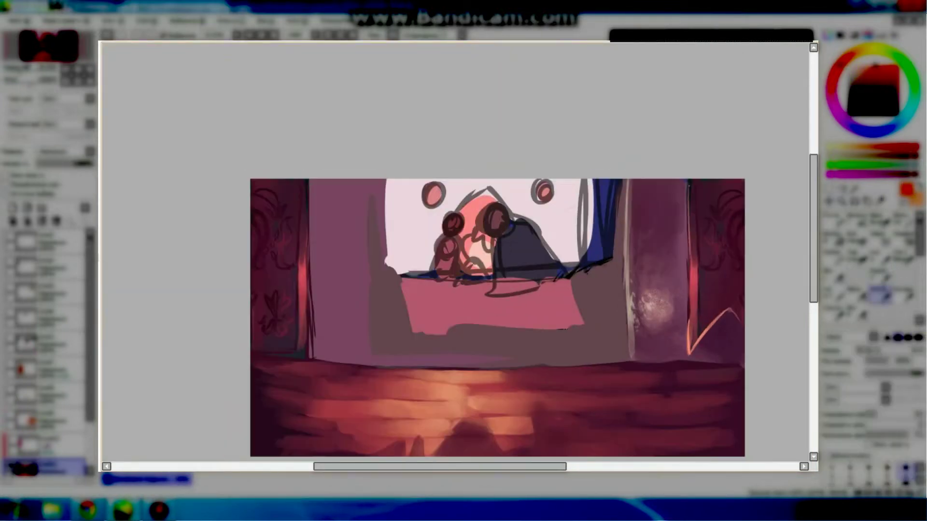
pyautogui.scroll(4, 703, 240)
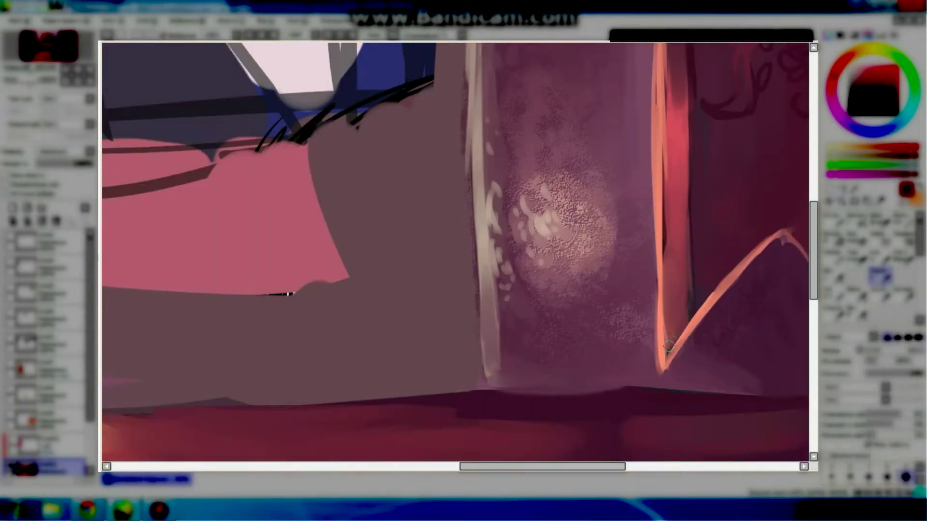
pyautogui.scroll(5, 455, 251)
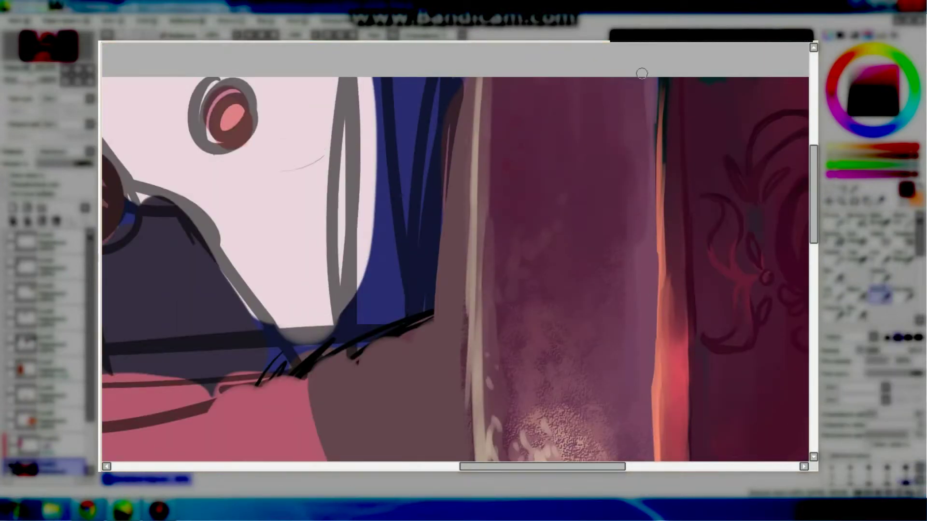
pyautogui.scroll(-4, 676, 265)
pyautogui.scroll(5, 676, 265)
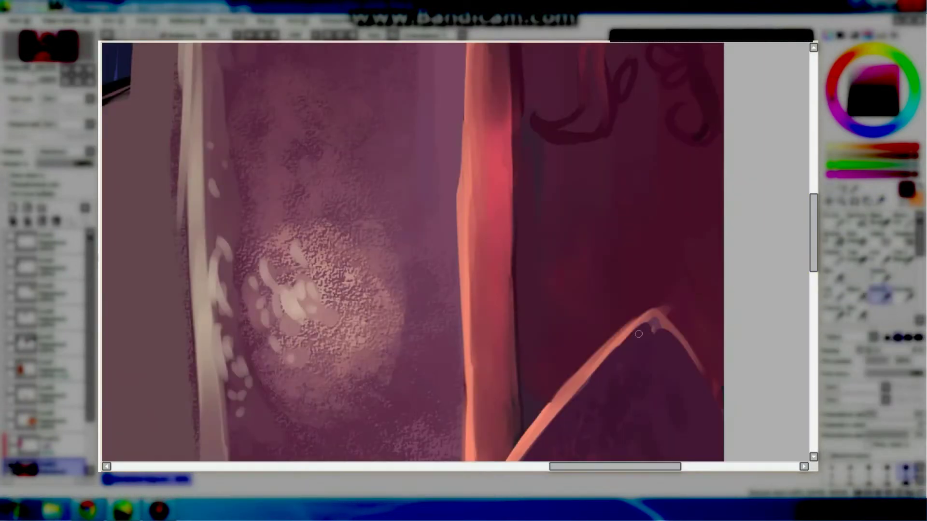
pyautogui.scroll(-3, 670, 319)
pyautogui.scroll(2, 670, 320)
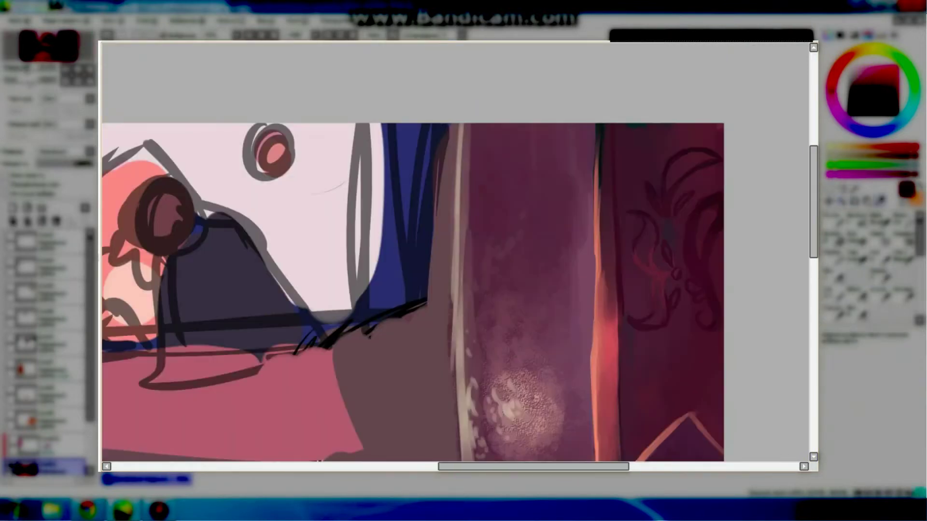
# Paint over the right wall panel's ornaments with blended dark maroon.
pyautogui.moveTo(670, 320); pyautogui.dragTo(680, 159)
pyautogui.press('b')
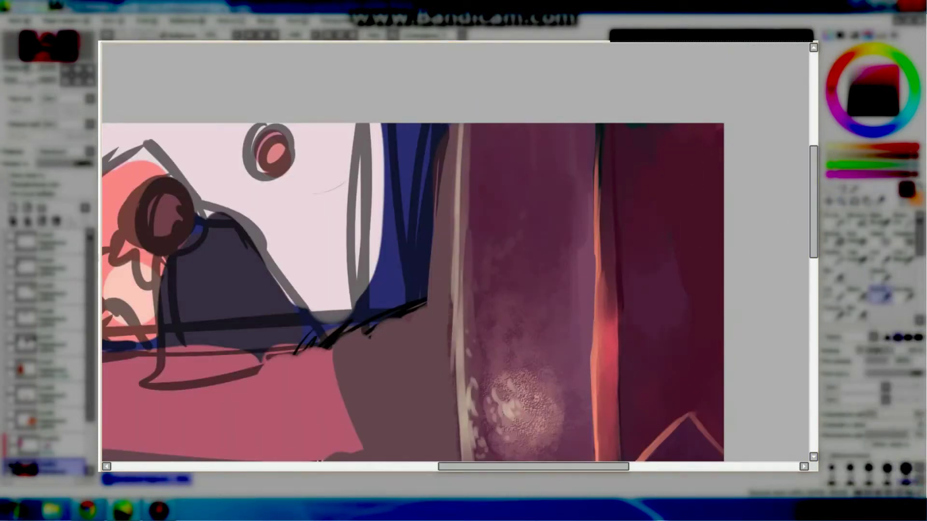
pyautogui.scroll(-3, 303, 387)
pyautogui.scroll(1, 303, 388)
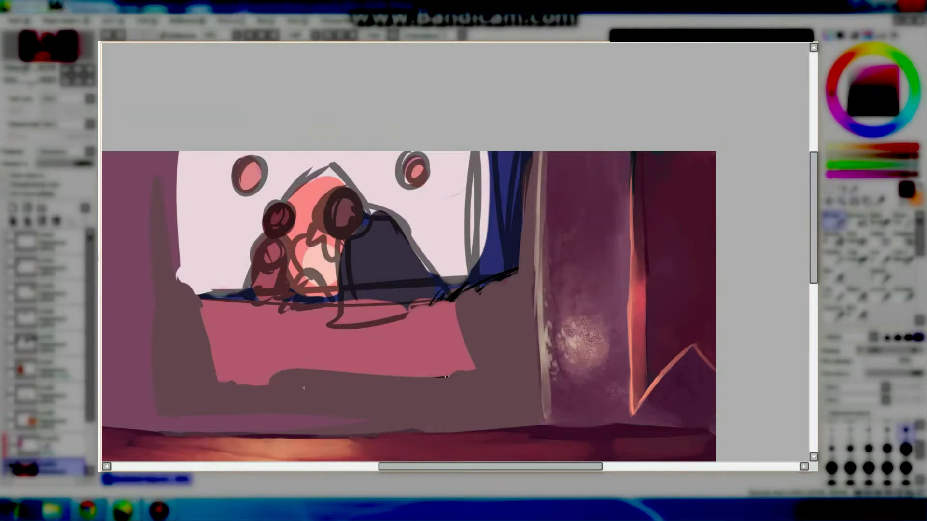
# Try sketching a dark-line emblem with a lettered ribbon beneath it on the right wall panel.
pyautogui.moveTo(654, 283); pyautogui.dragTo(709, 280)
pyautogui.scroll(2, 679, 268)
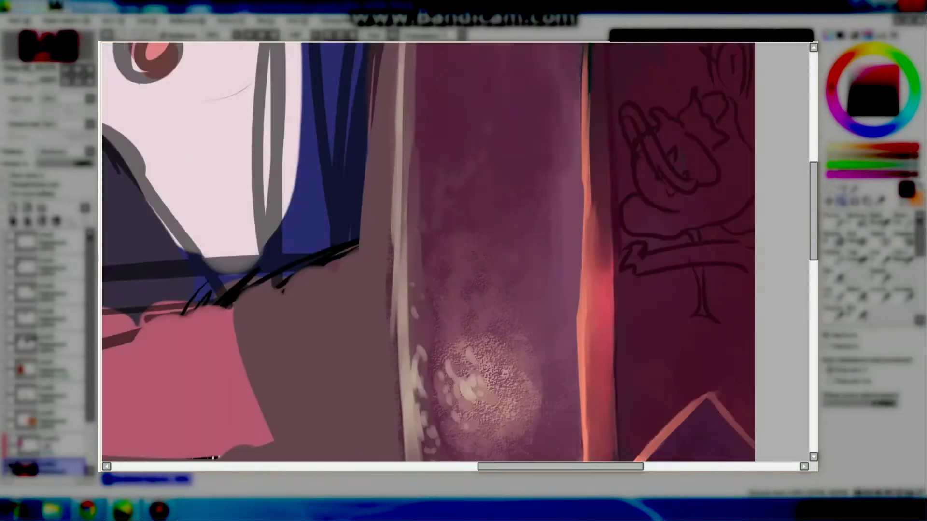
pyautogui.scroll(-3, 679, 268)
pyautogui.scroll(2, 676, 174)
pyautogui.scroll(-3, 437, 251)
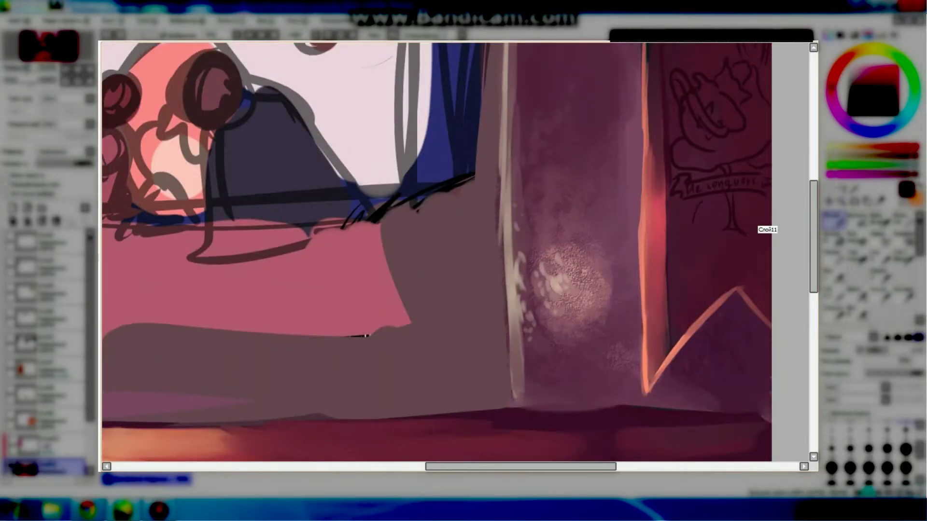
pyautogui.scroll(-4, 365, 335)
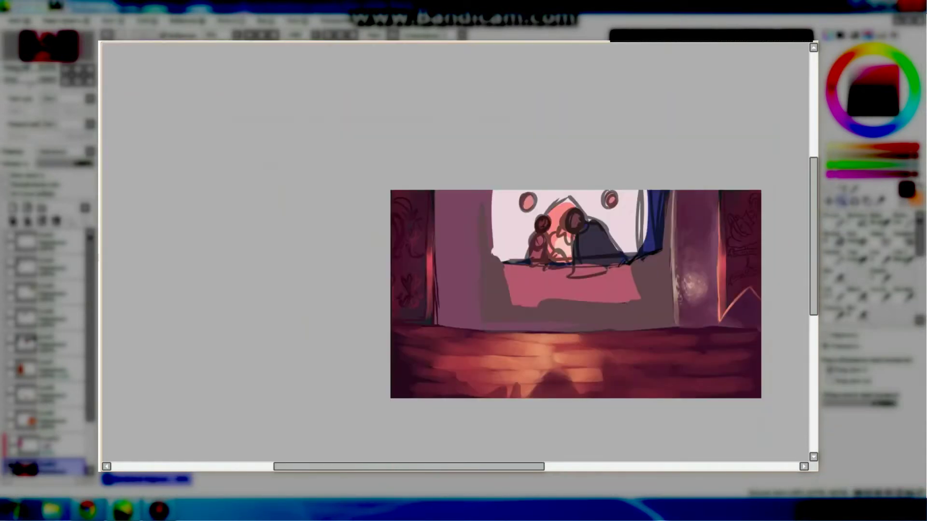
# Remove the emblem sketch from the right wall panel and set up a blank white layer for a new drawing.
pyautogui.scroll(5, 472, 246)
pyautogui.scroll(-1, 455, 265)
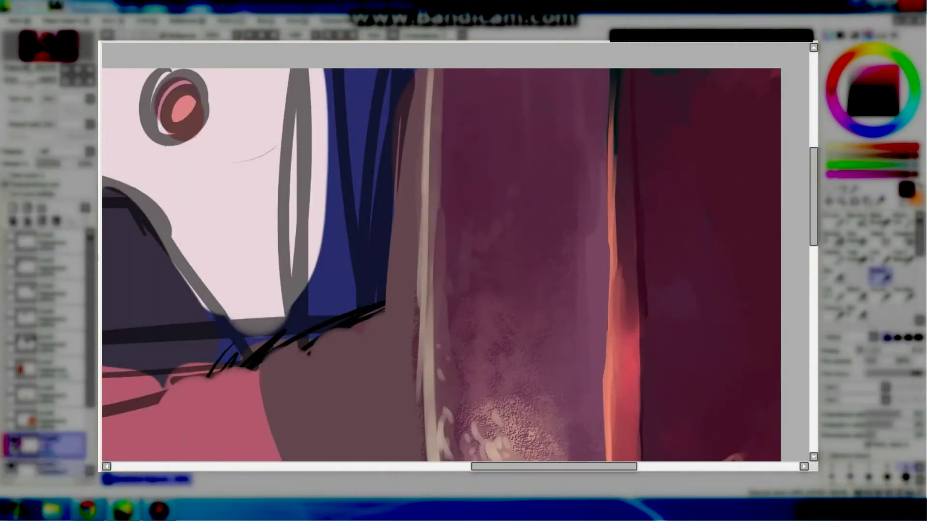
pyautogui.hscroll(-5, 455, 265)
pyautogui.scroll(-2, 455, 264)
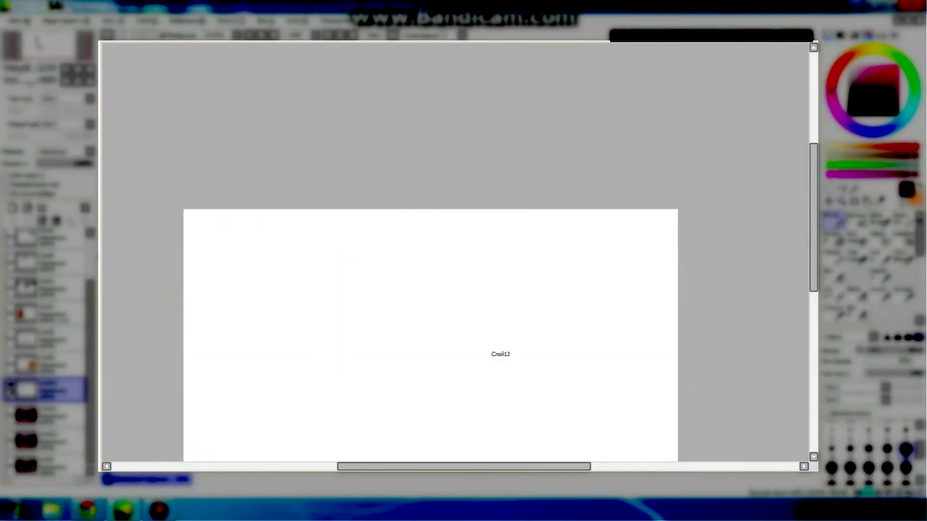
pyautogui.scroll(-3, 429, 270)
pyautogui.moveTo(383, 215); pyautogui.dragTo(318, 282)
pyautogui.moveTo(314, 254); pyautogui.dragTo(464, 236)
pyautogui.hotkey('ctrl', 'z')
pyautogui.hotkey('ctrl', 'z')
# Draw a rose in dark maroon lines on the white layer, with curled petals, pointed sepals and two veined leaves.
pyautogui.moveTo(325, 313); pyautogui.dragTo(300, 203)
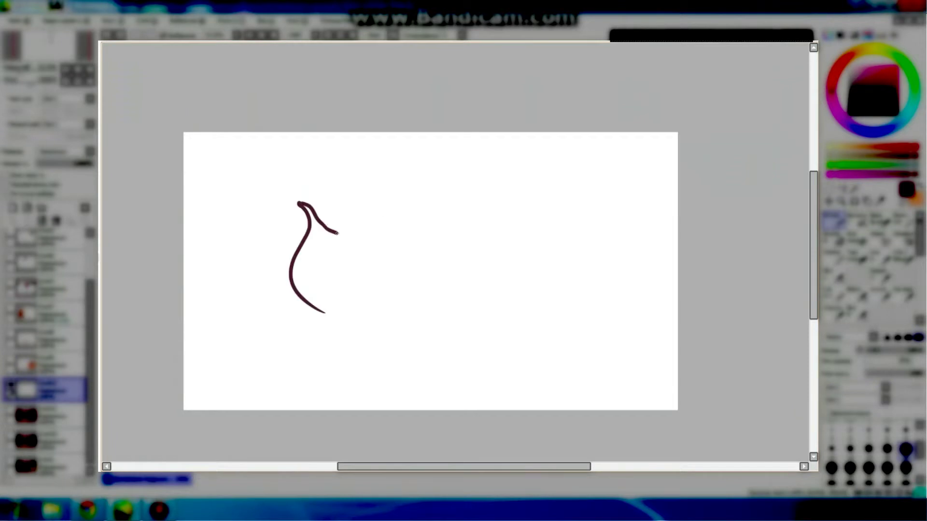
pyautogui.moveTo(337, 270); pyautogui.dragTo(420, 233)
pyautogui.moveTo(388, 313); pyautogui.dragTo(319, 336)
pyautogui.moveTo(403, 325); pyautogui.dragTo(434, 386)
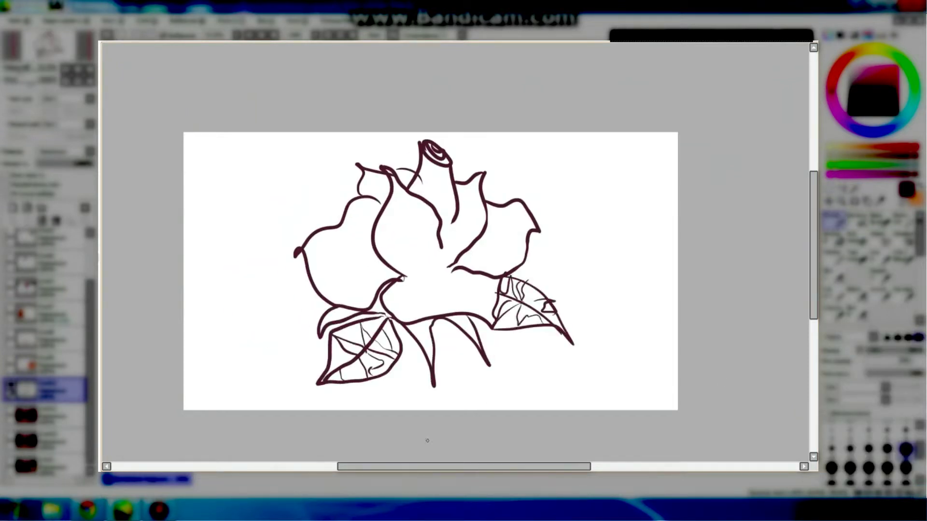
# Sketch two dark maroon ribbons across the rose, lettering the upper one "He conquers who" and the lower one "conquers himself".
pyautogui.moveTo(333, 212); pyautogui.dragTo(497, 249)
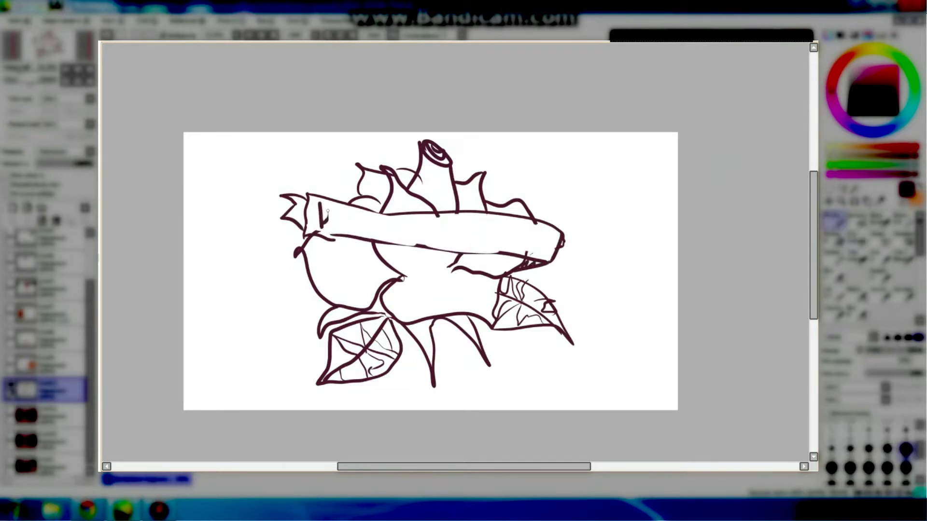
pyautogui.moveTo(434, 346); pyautogui.dragTo(486, 365)
pyautogui.press('e')
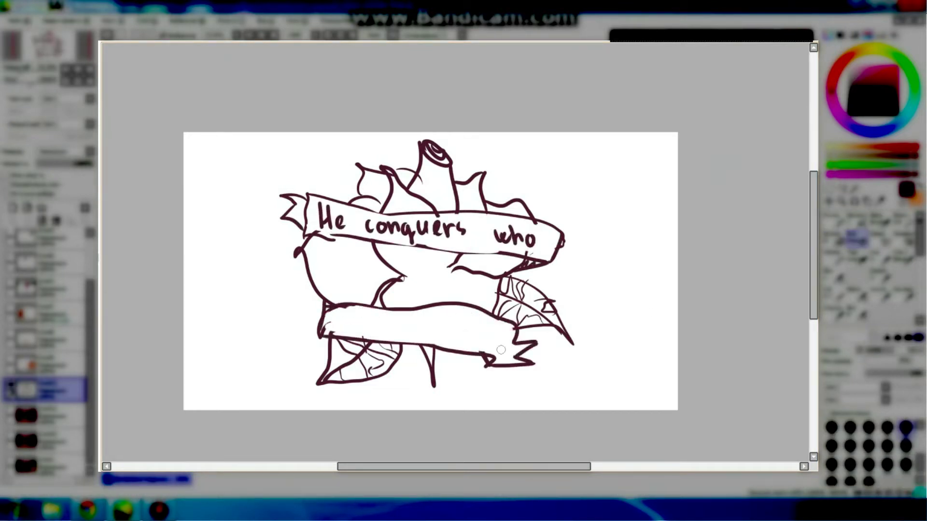
pyautogui.press('n')
pyautogui.moveTo(335, 315); pyautogui.dragTo(329, 326)
pyautogui.moveTo(341, 318); pyautogui.dragTo(368, 326)
pyautogui.moveTo(381, 318); pyautogui.dragTo(378, 338)
pyautogui.moveTo(386, 317); pyautogui.dragTo(399, 318)
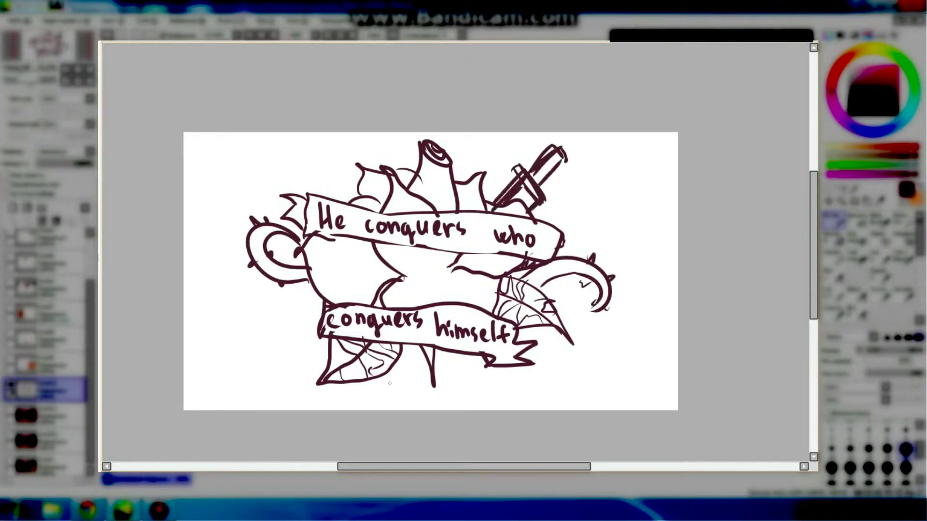
# Sketch a shield outline and a feathered arrow behind the rose, and fade the finished sketch for tracing.
pyautogui.moveTo(263, 147); pyautogui.dragTo(309, 227)
pyautogui.moveTo(290, 154); pyautogui.dragTo(550, 140)
pyautogui.moveTo(333, 340); pyautogui.dragTo(425, 403)
pyautogui.moveTo(579, 147); pyautogui.dragTo(521, 340)
pyautogui.press('h')
pyautogui.moveTo(337, 154); pyautogui.dragTo(323, 256)
pyautogui.press('h')
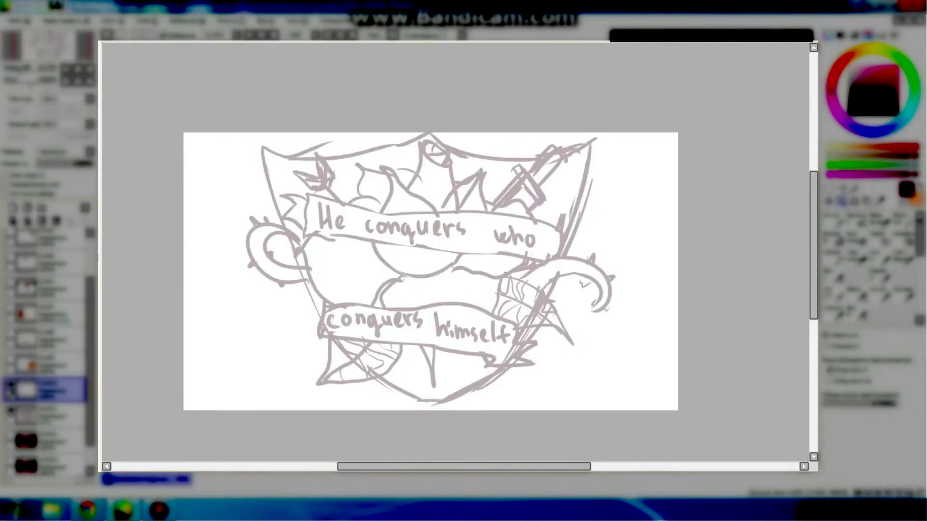
# Trace the rose's central petals and the wide lower petal in thin dark maroon lines over the faded sketch.
pyautogui.scroll(3, 384, 419)
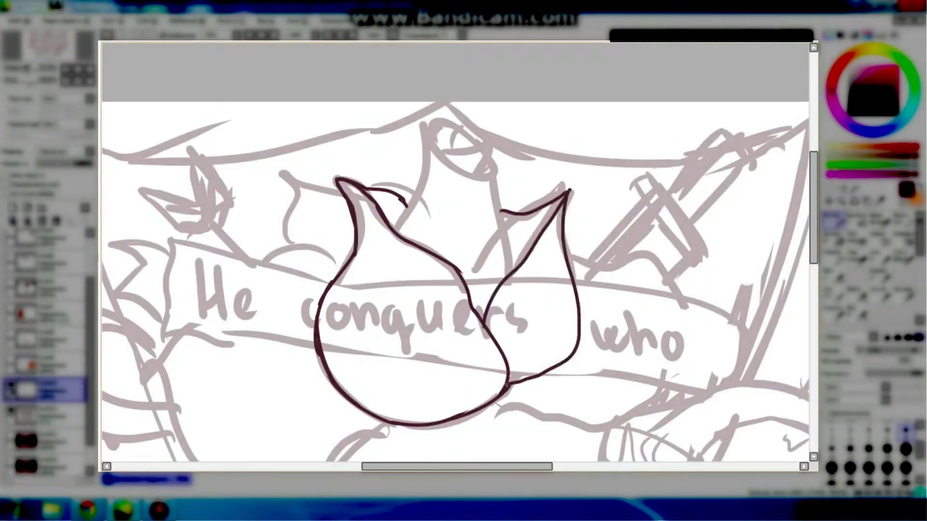
pyautogui.scroll(-3, 454, 251)
pyautogui.moveTo(362, 280); pyautogui.dragTo(331, 372)
pyautogui.scroll(-1, 454, 251)
pyautogui.moveTo(600, 341); pyautogui.dragTo(559, 383)
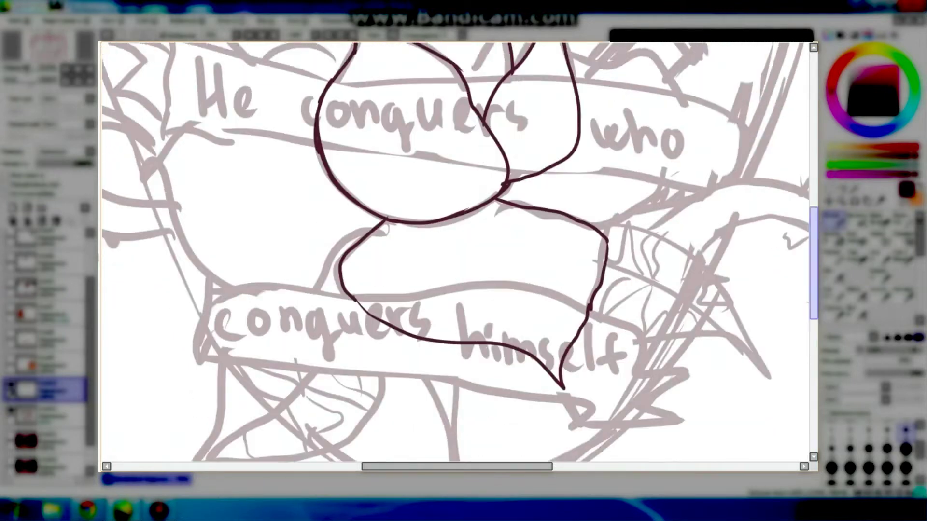
# Trace the rose's outer side petals and the spiralled bud tip in dark maroon lines.
pyautogui.scroll(3, 454, 251)
pyautogui.moveTo(290, 154); pyautogui.dragTo(270, 415)
pyautogui.moveTo(569, 156); pyautogui.dragTo(594, 333)
pyautogui.moveTo(285, 77); pyautogui.dragTo(290, 145)
pyautogui.scroll(2, 454, 251)
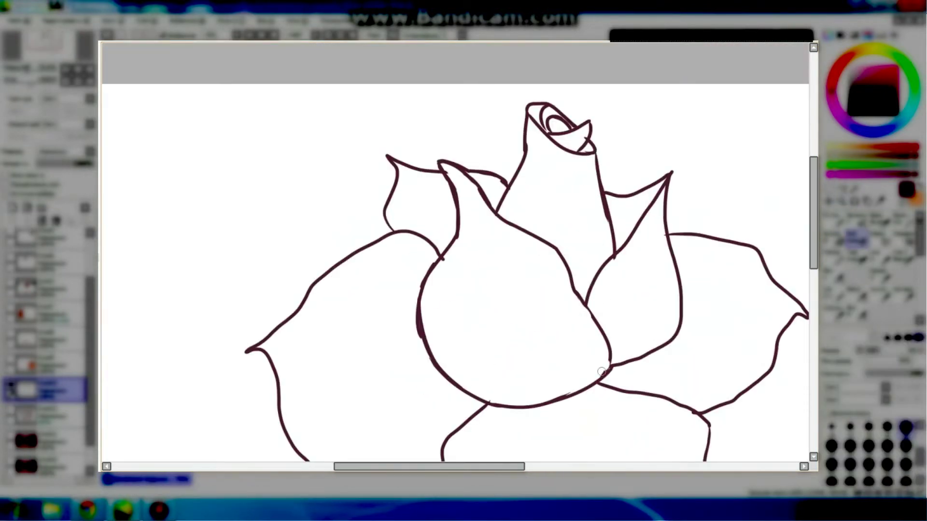
# Trace the pointed sepals and the two veined leaves beneath the rose.
pyautogui.scroll(-3, 588, 117)
pyautogui.scroll(3, 453, 251)
pyautogui.moveTo(328, 164)
pyautogui.mouseDown()
pyautogui.moveTo(289, 237)
pyautogui.moveTo(396, 401)
pyautogui.mouseUp()
pyautogui.moveTo(545, 164); pyautogui.dragTo(709, 313)
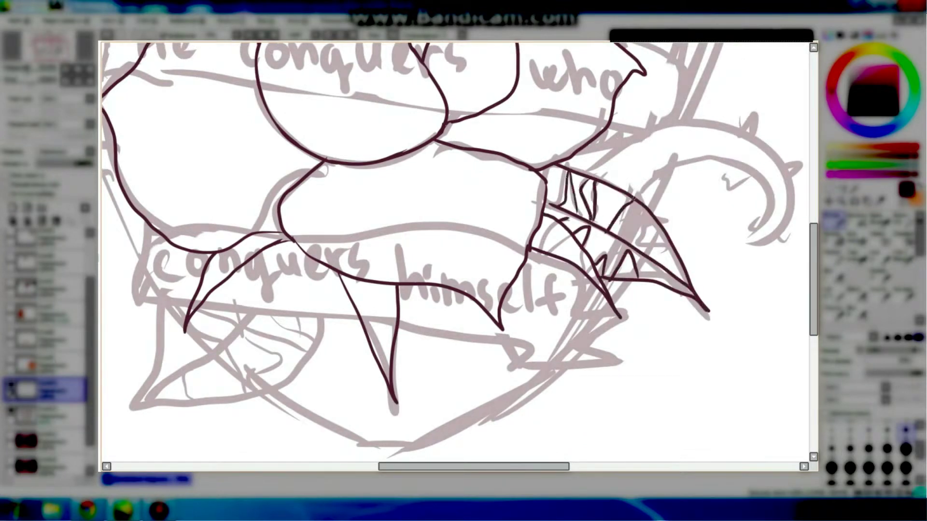
pyautogui.scroll(-3, 454, 251)
pyautogui.scroll(2, 453, 250)
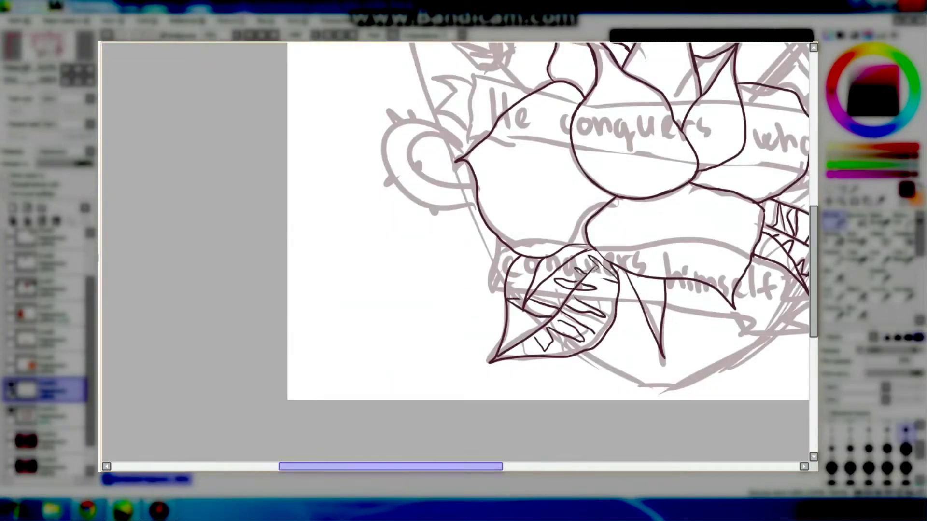
# Trace the curling thorny vines on both sides of the rose.
pyautogui.hscroll(3, 453, 251)
pyautogui.moveTo(640, 273); pyautogui.dragTo(704, 246)
pyautogui.scroll(3, 454, 250)
pyautogui.moveTo(269, 271); pyautogui.dragTo(280, 316)
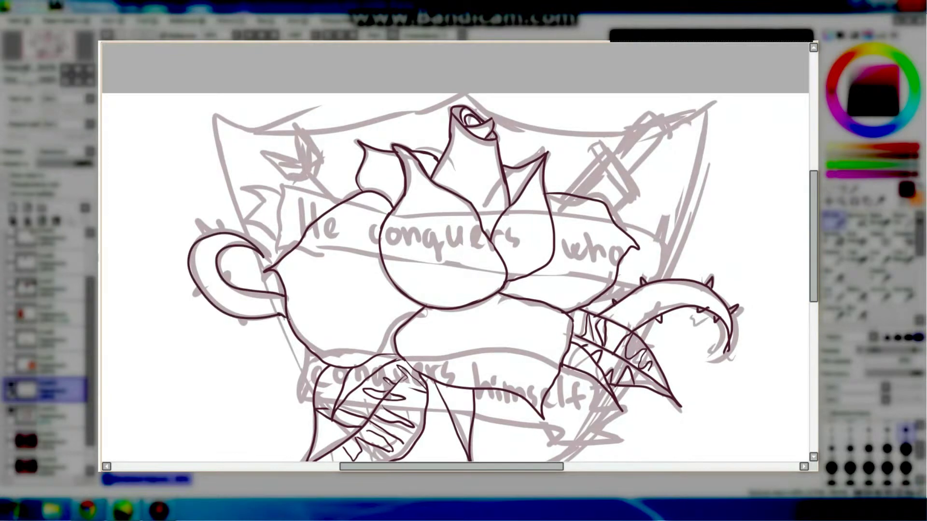
# Trace the feathered arrow and the sword hilt behind the rose, keeping their lines off the petals.
pyautogui.moveTo(309, 176); pyautogui.dragTo(461, 345)
pyautogui.moveTo(268, 153); pyautogui.dragTo(318, 164)
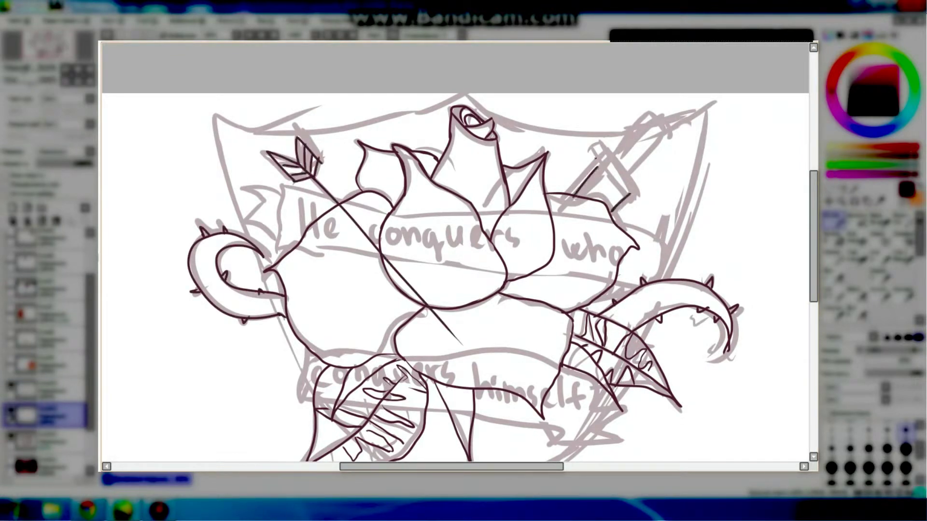
pyautogui.hotkey('ctrl', 'z')
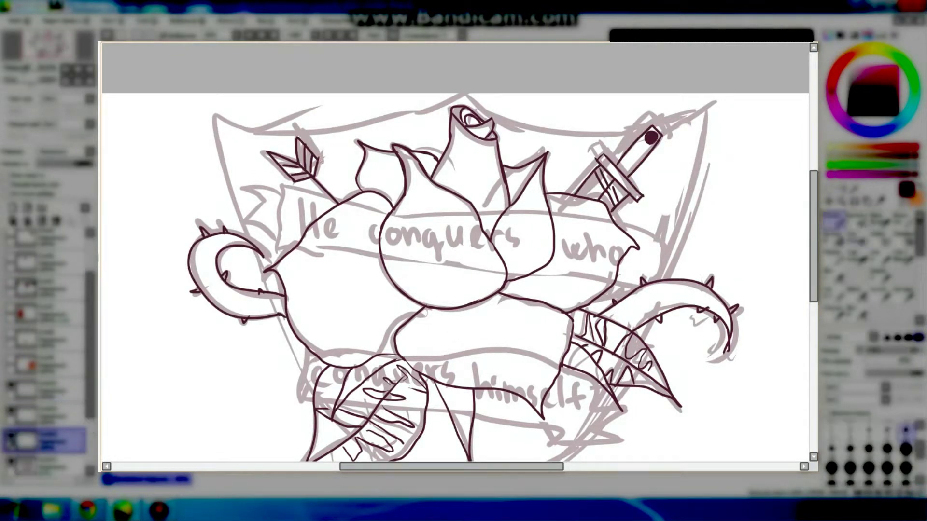
# Trace the shield outline with its curved top edge, long sides and pointed base behind the rose.
pyautogui.scroll(-3, 454, 251)
pyautogui.scroll(4, 454, 251)
pyautogui.moveTo(211, 142); pyautogui.dragTo(313, 459)
pyautogui.moveTo(709, 129); pyautogui.dragTo(623, 425)
pyautogui.moveTo(209, 140); pyautogui.dragTo(708, 130)
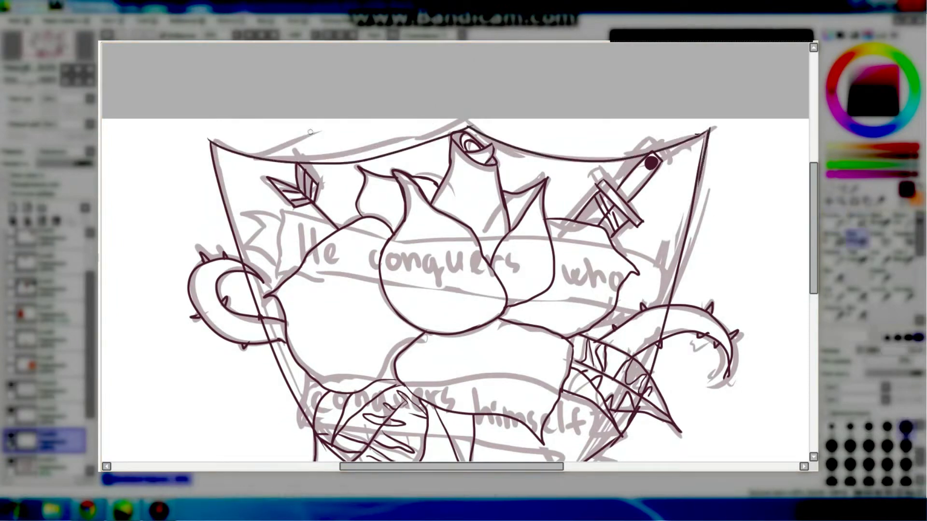
pyautogui.scroll(-2, 750, 178)
# Trace both ribbons with their notched and folded ends on a separate layer across the rose emblem.
pyautogui.click(27, 388)
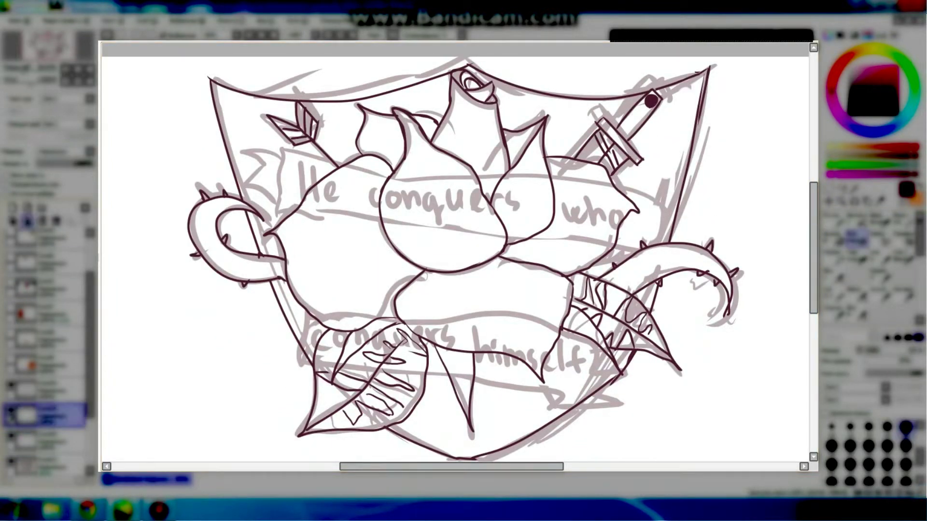
pyautogui.click(831, 220)
pyautogui.moveTo(242, 147); pyautogui.dragTo(282, 186)
pyautogui.moveTo(282, 153)
pyautogui.mouseDown()
pyautogui.moveTo(654, 207)
pyautogui.moveTo(647, 239)
pyautogui.mouseUp()
pyautogui.moveTo(280, 191); pyautogui.dragTo(628, 236)
pyautogui.moveTo(305, 314); pyautogui.dragTo(311, 357)
pyautogui.moveTo(338, 365); pyautogui.dragTo(589, 398)
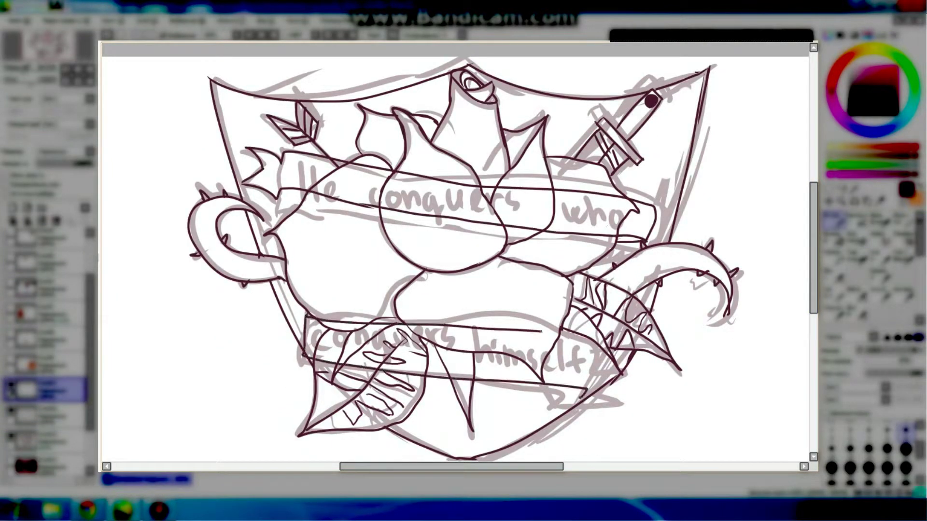
pyautogui.moveTo(441, 324); pyautogui.dragTo(558, 333)
pyautogui.moveTo(562, 333); pyautogui.dragTo(632, 398)
# Hide the rough sketch and erase the rose, leaf and shield lines that cross the two ribbons.
pyautogui.click(10, 415)
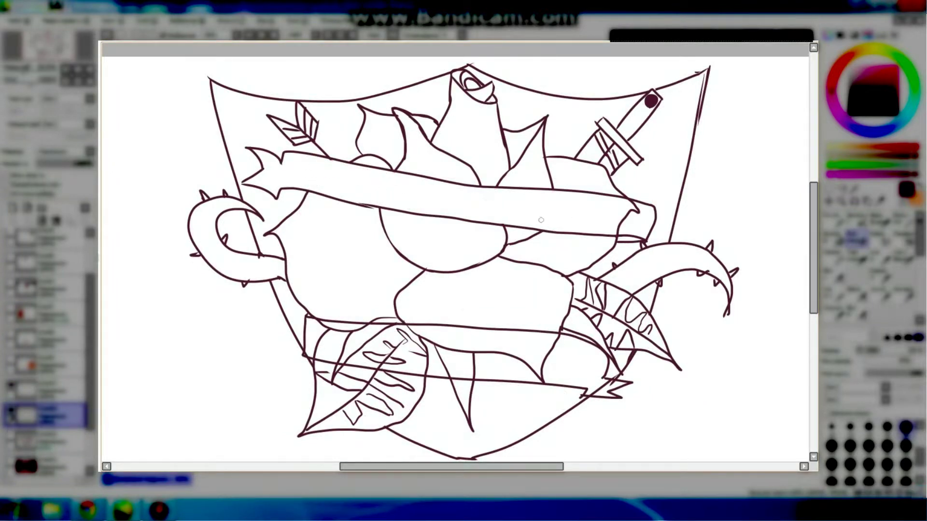
pyautogui.press('e')
pyautogui.moveTo(304, 337)
pyautogui.mouseDown()
pyautogui.moveTo(613, 388)
pyautogui.moveTo(772, 454)
pyautogui.mouseUp()
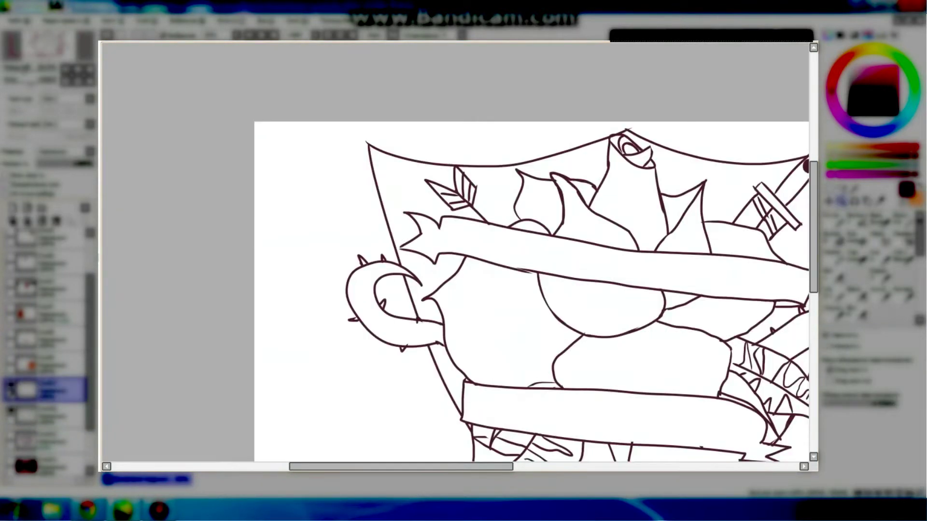
# Letter the two ribbons with the motto about conquering himself and place the emblem on the right wall panel.
pyautogui.press('n')
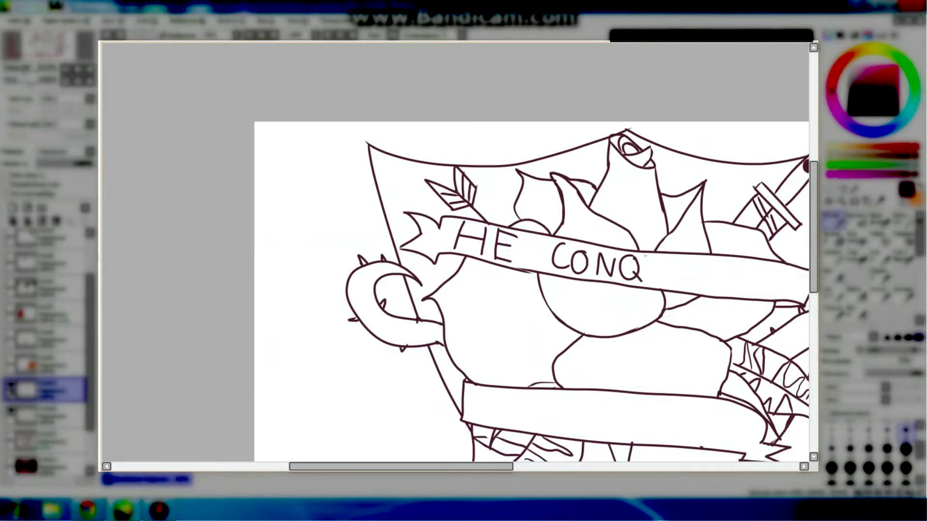
pyautogui.moveTo(714, 340); pyautogui.dragTo(614, 253)
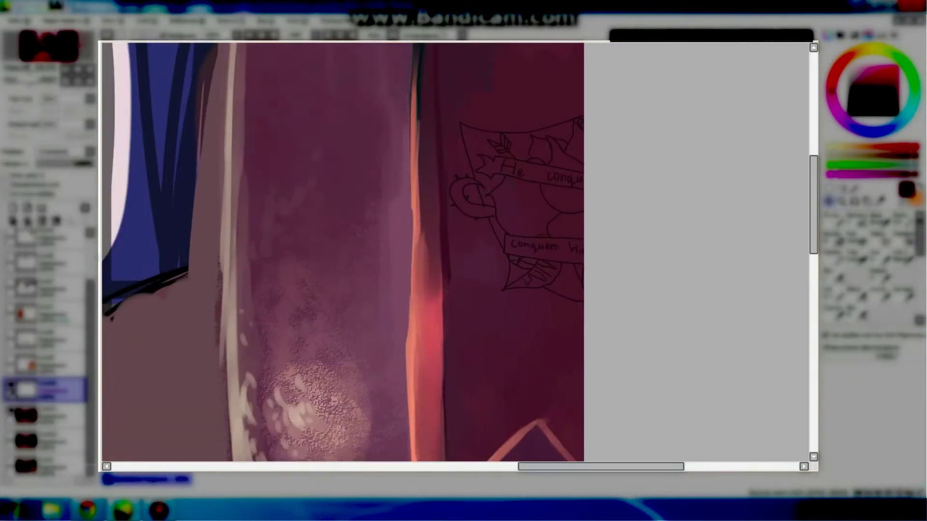
# Paint bright pink-red highlights along the edges of the vine and shield of the wall emblem.
pyautogui.click(333, 21)
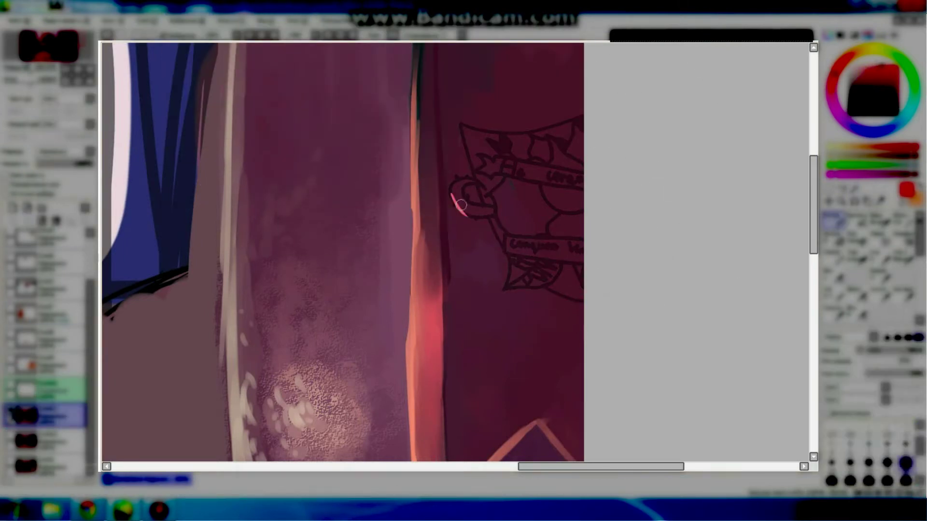
pyautogui.moveTo(451, 193); pyautogui.dragTo(476, 215)
pyautogui.moveTo(491, 197); pyautogui.dragTo(510, 282)
# Place a mirrored copy of the right curtain and wall panel on the scene's left side.
pyautogui.press('-')
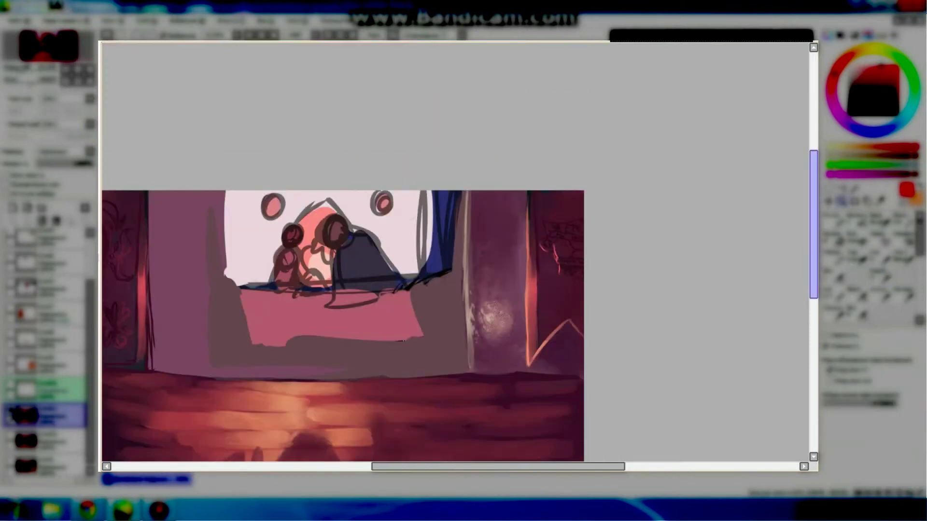
pyautogui.hotkey('ctrl', 't')
pyautogui.press('Return')
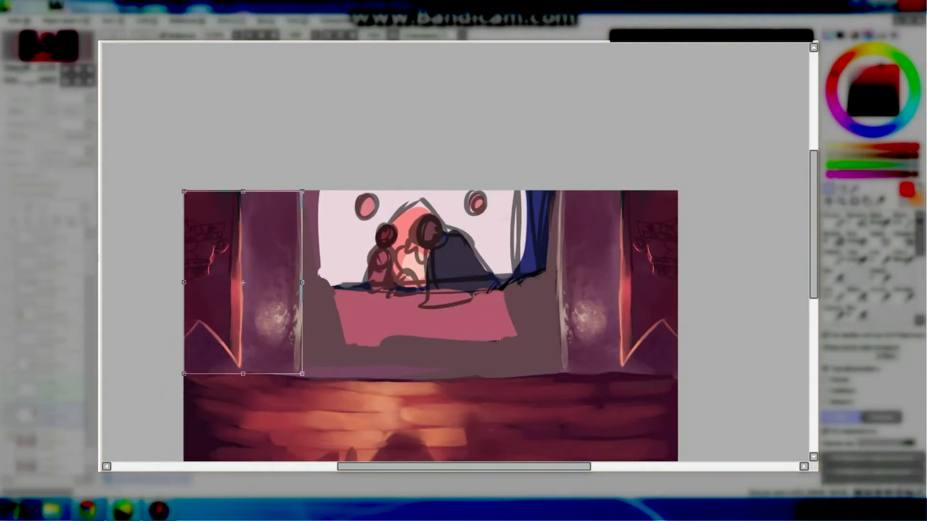
# Repaint the pink panel below the window as a clean trapezoid with a dark brown surround.
pyautogui.press('+')
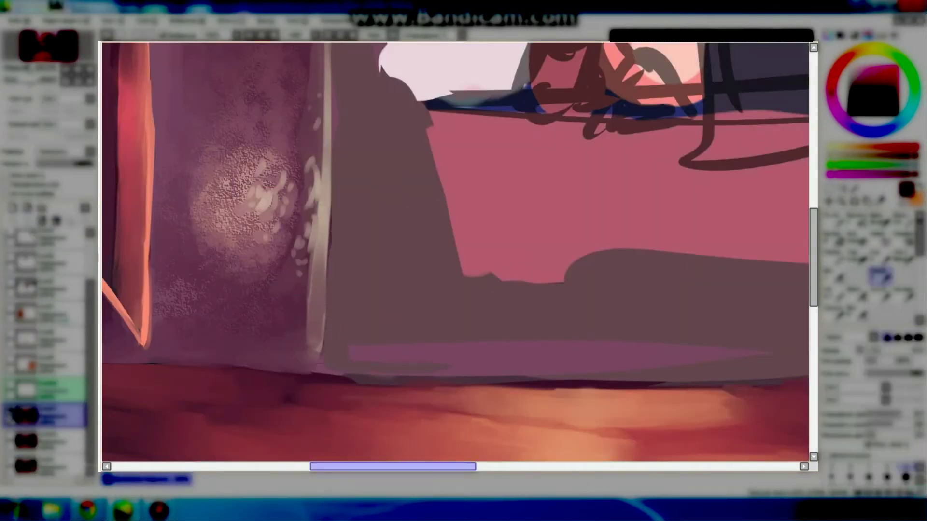
pyautogui.hscroll(-3, 453, 251)
pyautogui.press('-')
pyautogui.press('+')
pyautogui.press('-')
pyautogui.hotkey('ctrl', 'a')
pyautogui.press('+')
pyautogui.press('b')
pyautogui.moveTo(290, 284)
pyautogui.mouseDown()
pyautogui.moveTo(377, 346)
pyautogui.moveTo(536, 347)
pyautogui.moveTo(249, 333)
pyautogui.moveTo(600, 356)
pyautogui.moveTo(548, 314)
pyautogui.moveTo(550, 338)
pyautogui.mouseUp()
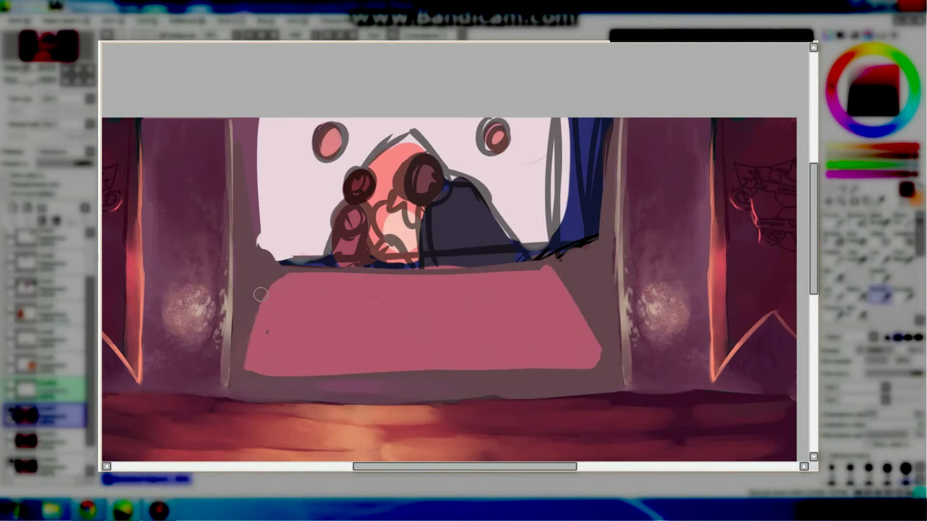
# Shade the trapezoid panel and its surround with blended dark maroon tones.
pyautogui.moveTo(555, 270); pyautogui.dragTo(603, 355)
pyautogui.moveTo(607, 319)
pyautogui.mouseDown()
pyautogui.moveTo(585, 267)
pyautogui.moveTo(608, 357)
pyautogui.moveTo(604, 378)
pyautogui.moveTo(548, 386)
pyautogui.moveTo(249, 325)
pyautogui.moveTo(422, 393)
pyautogui.mouseUp()
pyautogui.press('b')
pyautogui.press('b')
pyautogui.press('n')
pyautogui.moveTo(251, 338)
pyautogui.mouseDown()
pyautogui.moveTo(367, 357)
pyautogui.moveTo(483, 318)
pyautogui.moveTo(594, 371)
pyautogui.moveTo(584, 300)
pyautogui.mouseUp()
pyautogui.moveTo(465, 320)
pyautogui.mouseDown()
pyautogui.moveTo(378, 331)
pyautogui.moveTo(535, 314)
pyautogui.mouseUp()
# Try drawing a bright red frame with a central palm-leaf ornament on the panel below the window.
pyautogui.press('n')
pyautogui.moveTo(293, 288); pyautogui.dragTo(362, 354)
pyautogui.moveTo(292, 283); pyautogui.dragTo(521, 271)
pyautogui.moveTo(521, 270)
pyautogui.mouseDown()
pyautogui.moveTo(557, 342)
pyautogui.moveTo(367, 349)
pyautogui.mouseUp()
pyautogui.moveTo(394, 289)
pyautogui.mouseDown()
pyautogui.moveTo(376, 313)
pyautogui.moveTo(400, 287)
pyautogui.mouseUp()
pyautogui.moveTo(386, 328); pyautogui.dragTo(454, 309)
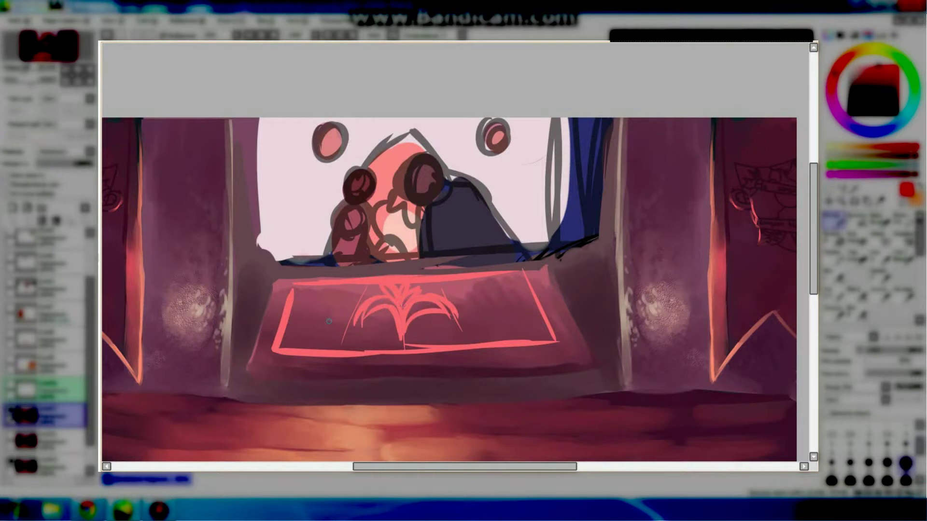
# Try filling the red frame with curved scrolls and flower shapes around the central ornament.
pyautogui.moveTo(300, 338); pyautogui.dragTo(347, 299)
pyautogui.moveTo(471, 333); pyautogui.dragTo(483, 285)
pyautogui.moveTo(487, 299); pyautogui.dragTo(528, 338)
pyautogui.press('e')
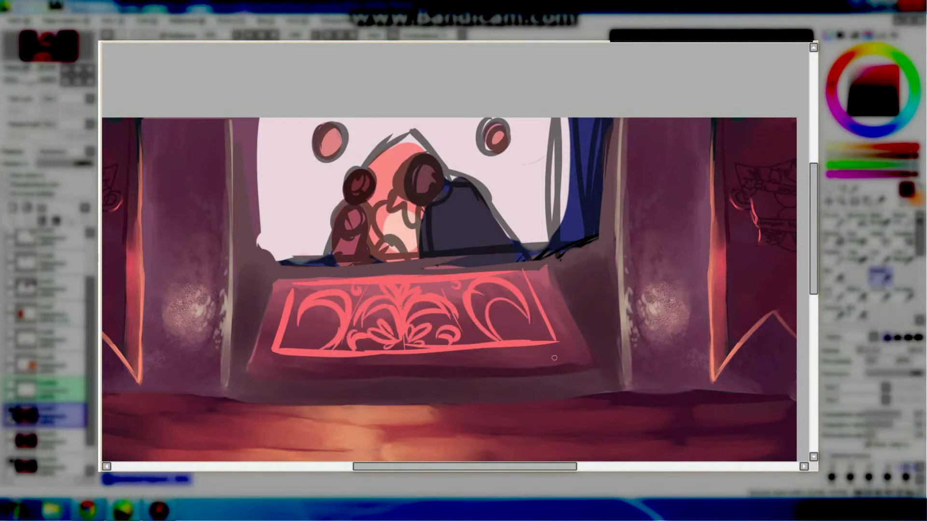
# Paint over most of the red ornament with blended maroon, and add peach highlights to the surround's right side.
pyautogui.press('b')
pyautogui.moveTo(535, 386); pyautogui.dragTo(594, 377)
pyautogui.press('a')
pyautogui.moveTo(570, 270)
pyautogui.mouseDown()
pyautogui.moveTo(598, 304)
pyautogui.moveTo(595, 329)
pyautogui.moveTo(583, 291)
pyautogui.moveTo(601, 287)
pyautogui.moveTo(581, 278)
pyautogui.mouseUp()
pyautogui.press('b')
pyautogui.moveTo(275, 289)
pyautogui.mouseDown()
pyautogui.moveTo(401, 337)
pyautogui.moveTo(555, 314)
pyautogui.mouseUp()
# Paint soft peach highlights along the ledge under the window and on the surround's left side.
pyautogui.press('b')
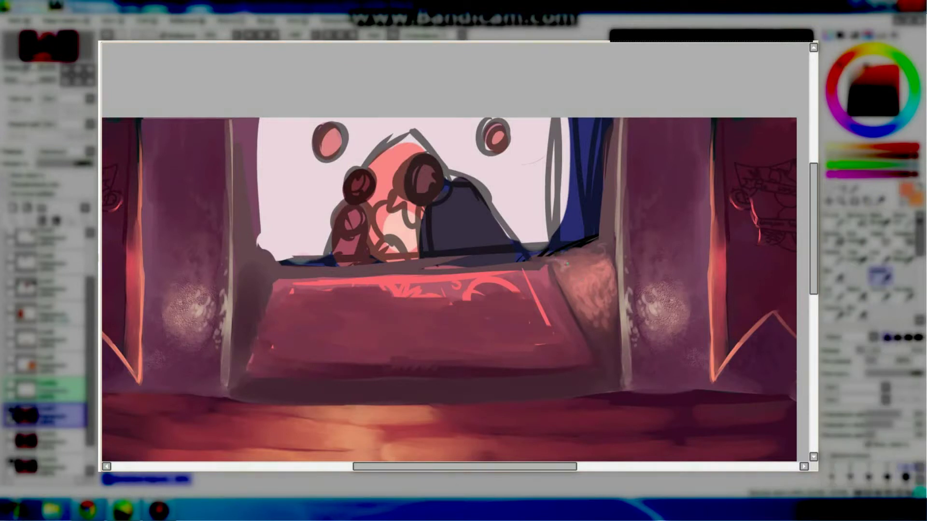
pyautogui.moveTo(295, 268); pyautogui.dragTo(522, 258)
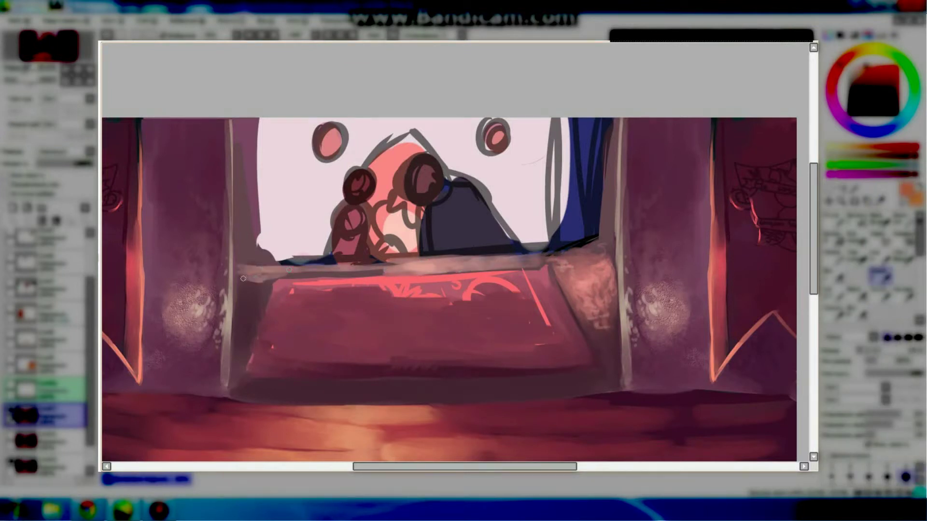
pyautogui.moveTo(242, 275)
pyautogui.mouseDown()
pyautogui.moveTo(248, 383)
pyautogui.moveTo(239, 299)
pyautogui.mouseUp()
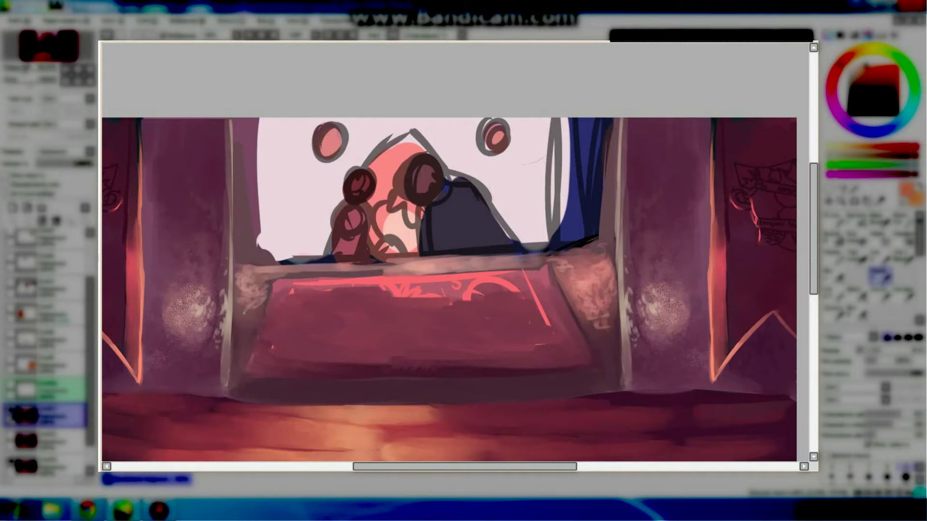
# Texture the panel below the window with short slanted strokes in pink and muted red.
pyautogui.press(']')
pyautogui.press(']')
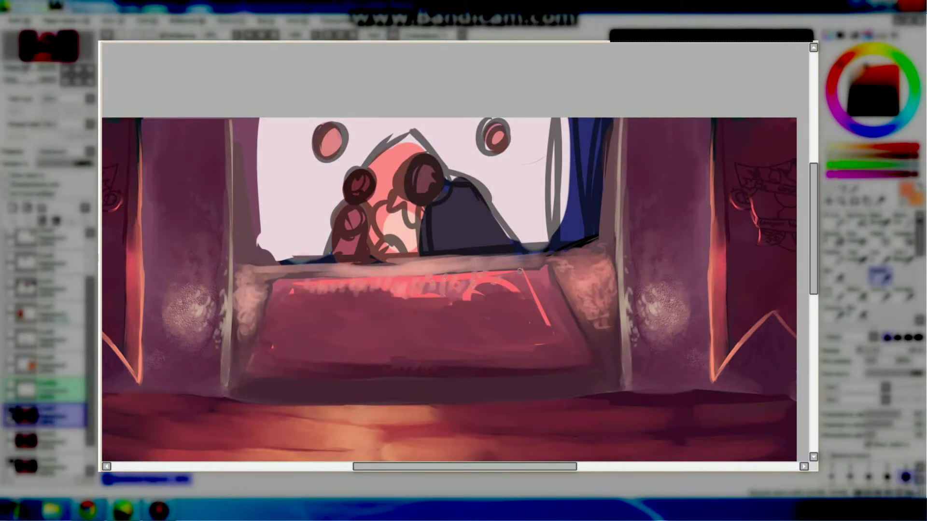
pyautogui.moveTo(320, 302); pyautogui.dragTo(530, 289)
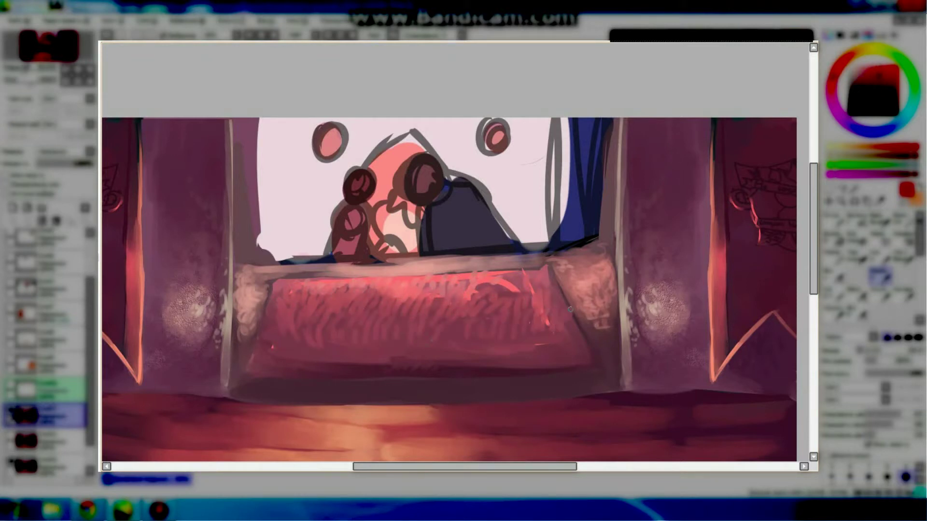
# Extend the fur texture across the red panel's right end and lower edge with short pink and muted red strokes.
pyautogui.scroll(2, 495, 290)
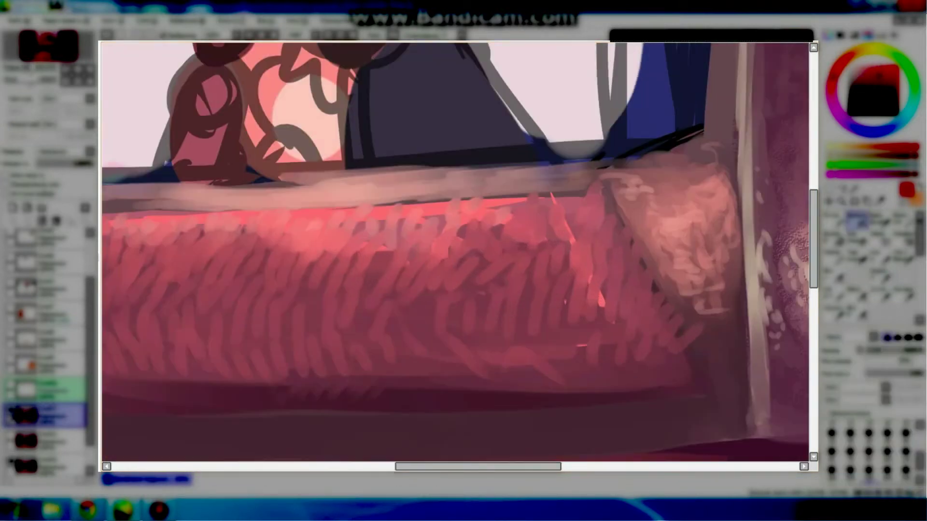
pyautogui.press('e')
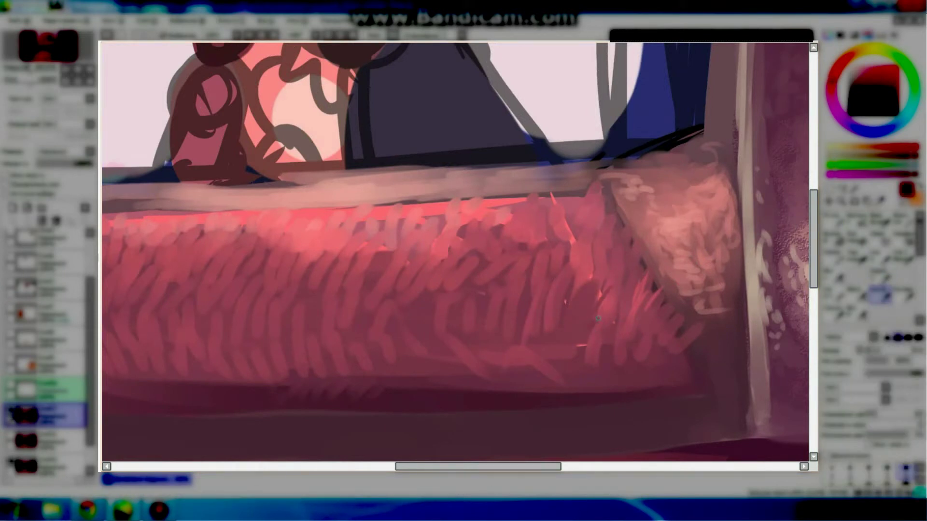
pyautogui.hscroll(-3, 283, 306)
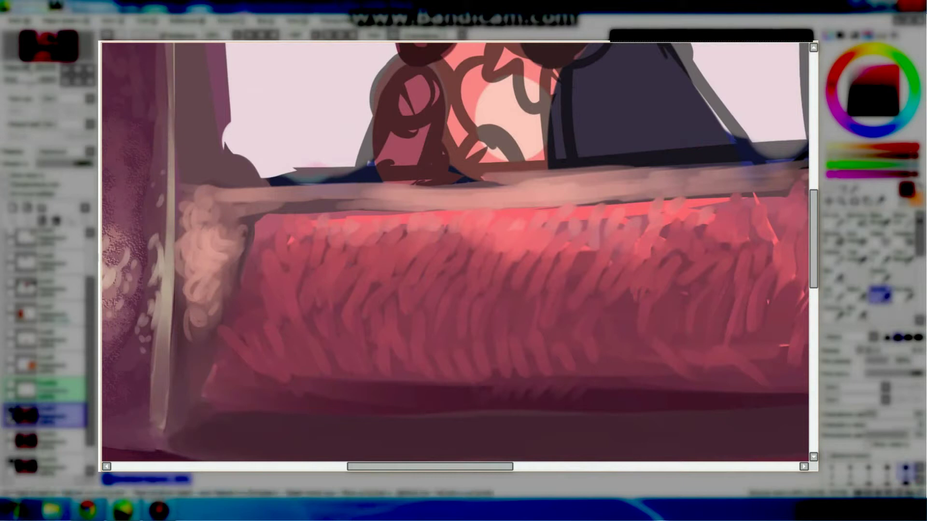
pyautogui.press(']')
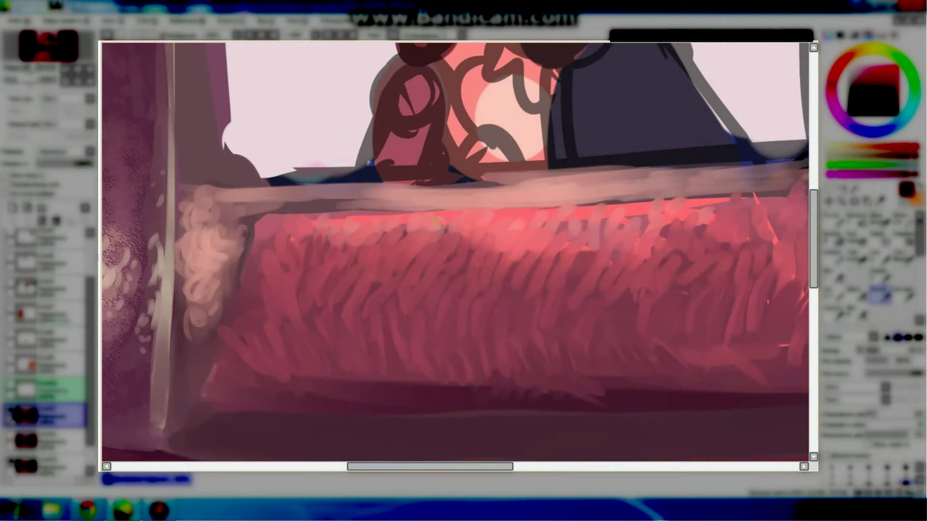
# Add pale yellow highlight strokes along the upper and side edges of the furry red panel.
pyautogui.moveTo(288, 220); pyautogui.dragTo(315, 241)
pyautogui.moveTo(598, 205); pyautogui.dragTo(610, 227)
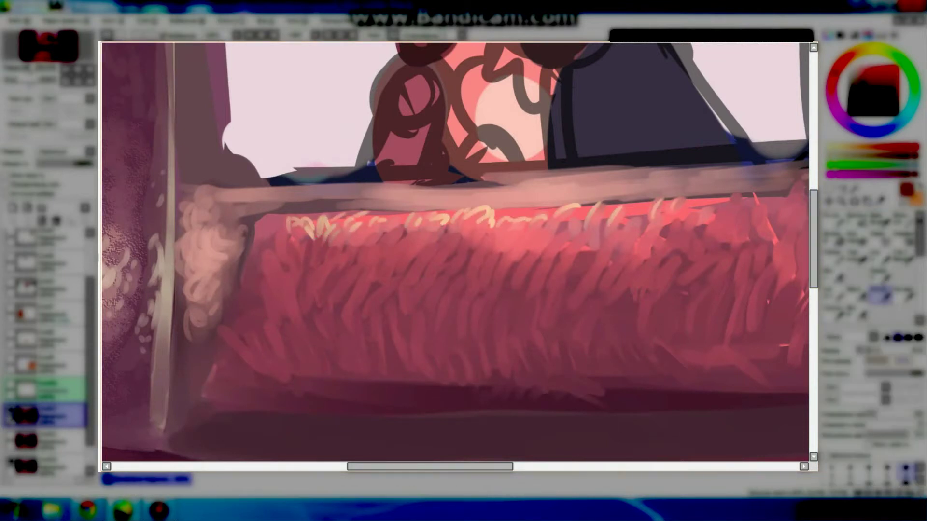
pyautogui.keyDown('alt'); pyautogui.click(272, 215); pyautogui.keyUp('alt')
pyautogui.keyDown('alt'); pyautogui.click(550, 216); pyautogui.keyUp('alt')
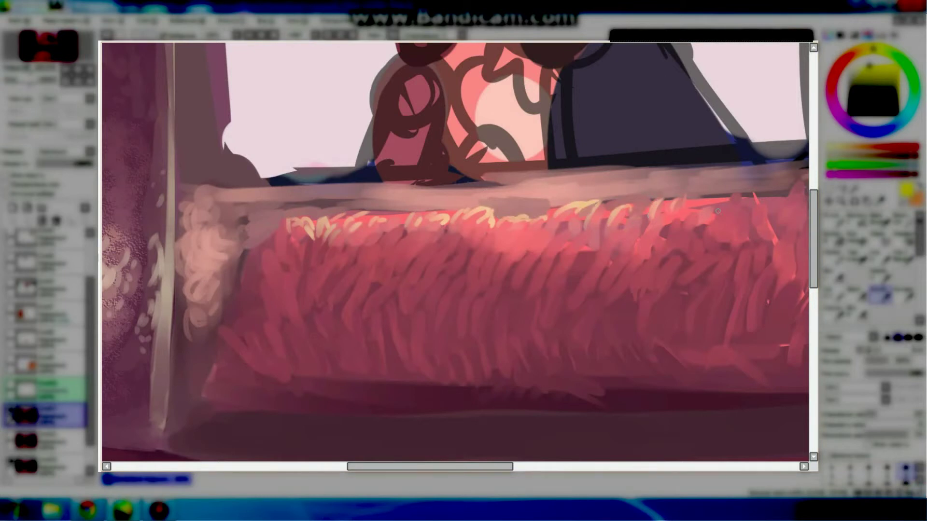
pyautogui.scroll(-4, 684, 197)
pyautogui.scroll(2, 599, 322)
pyautogui.press('b')
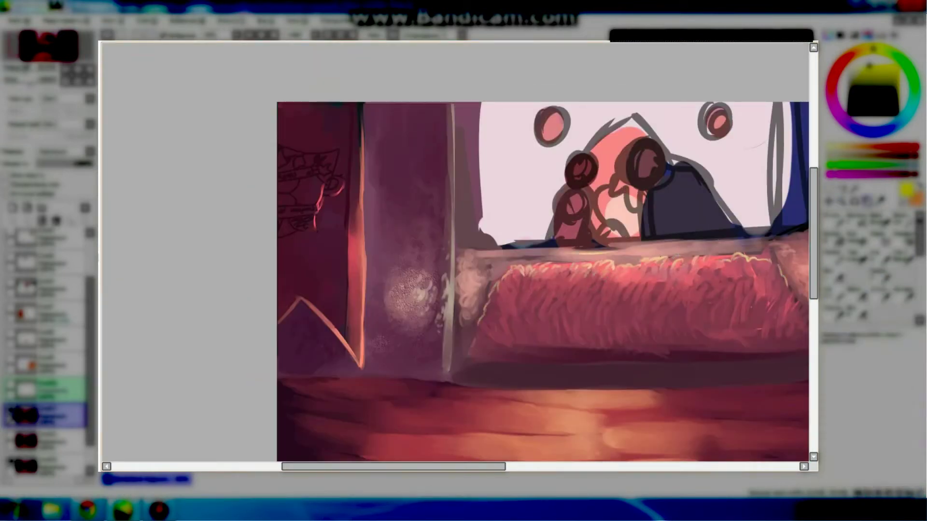
# Paint a dark shadow band along the base beneath the furry red panel.
pyautogui.keyDown('alt'); pyautogui.click(478, 368); pyautogui.keyUp('alt')
pyautogui.moveTo(476, 366); pyautogui.dragTo(719, 372)
pyautogui.scroll(-2, 735, 373)
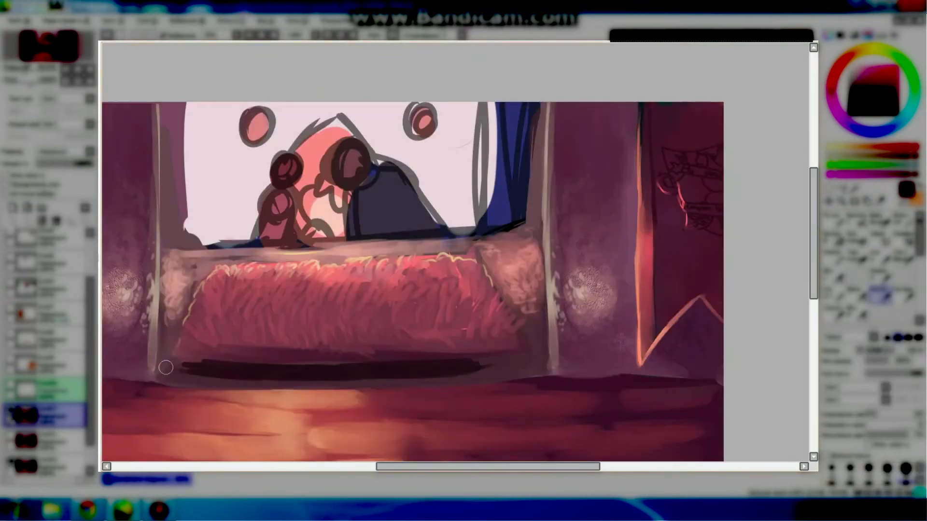
pyautogui.scroll(-3, 670, 365)
pyautogui.scroll(1, 578, 296)
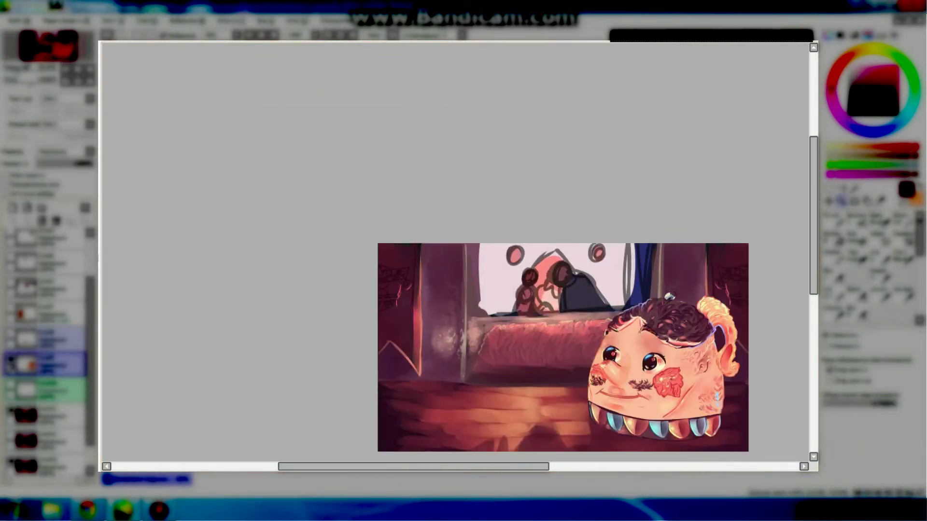
# Cover the blue strip and the uneven edges at the window's sides with dark maroon.
pyautogui.scroll(2, 578, 296)
pyautogui.press('b')
pyautogui.moveTo(382, 203); pyautogui.dragTo(372, 242)
pyautogui.moveTo(709, 203)
pyautogui.mouseDown()
pyautogui.moveTo(719, 319)
pyautogui.moveTo(694, 312)
pyautogui.moveTo(721, 203)
pyautogui.mouseUp()
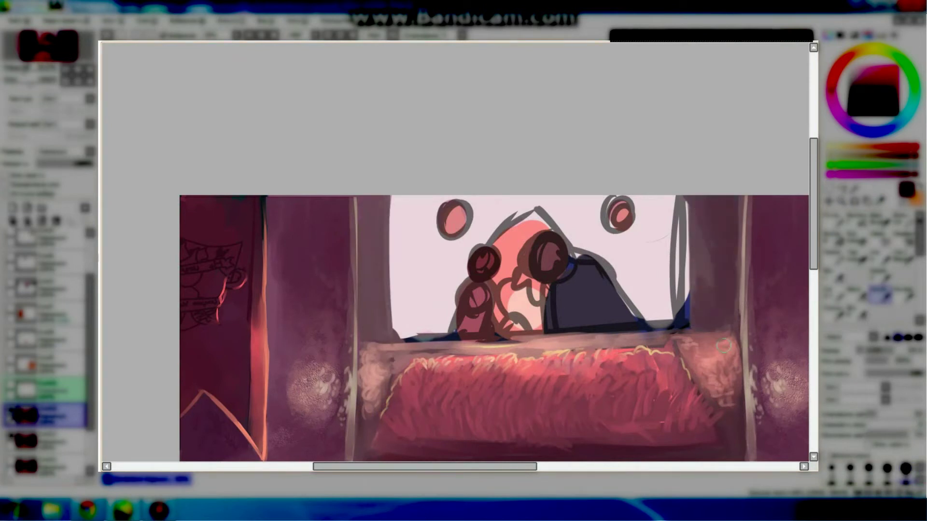
# Paint soft peach highlights on the dark surround at both sides of the window.
pyautogui.moveTo(370, 198); pyautogui.dragTo(372, 275)
pyautogui.keyDown('alt'); pyautogui.click(702, 270); pyautogui.keyUp('alt')
pyautogui.moveTo(700, 290); pyautogui.dragTo(692, 236)
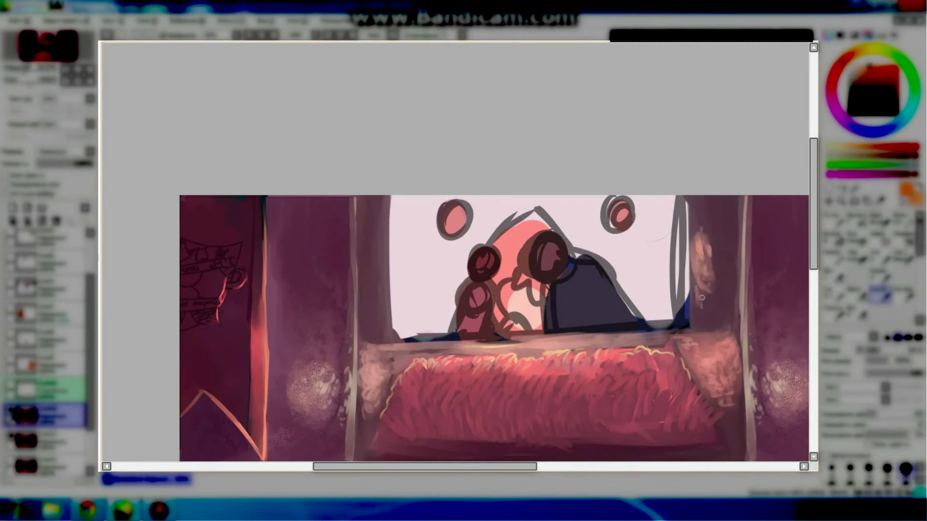
pyautogui.moveTo(374, 239)
pyautogui.mouseDown()
pyautogui.moveTo(376, 309)
pyautogui.moveTo(372, 288)
pyautogui.mouseUp()
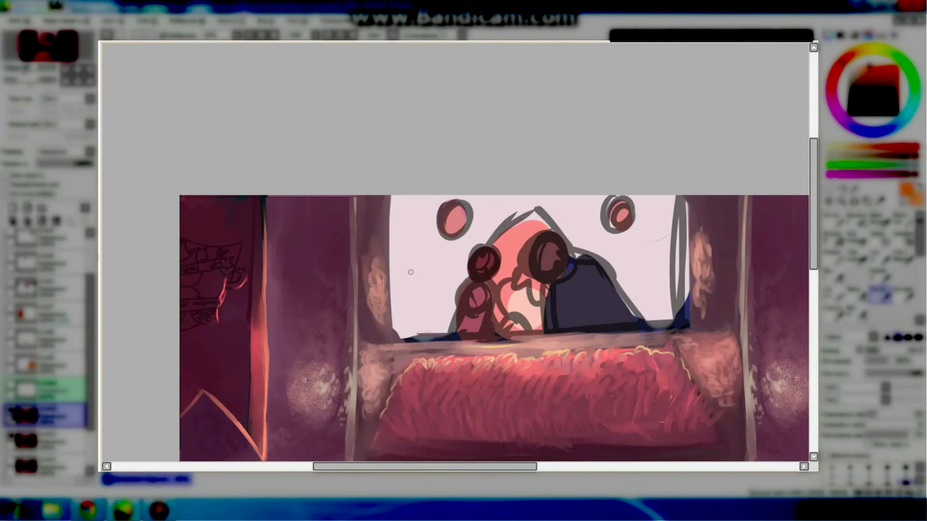
# Shade the pale window area with blended lilac and grey strokes, covering the sketch lines around its edges.
pyautogui.moveTo(409, 216)
pyautogui.mouseDown()
pyautogui.moveTo(413, 203)
pyautogui.moveTo(408, 289)
pyautogui.moveTo(410, 232)
pyautogui.mouseUp()
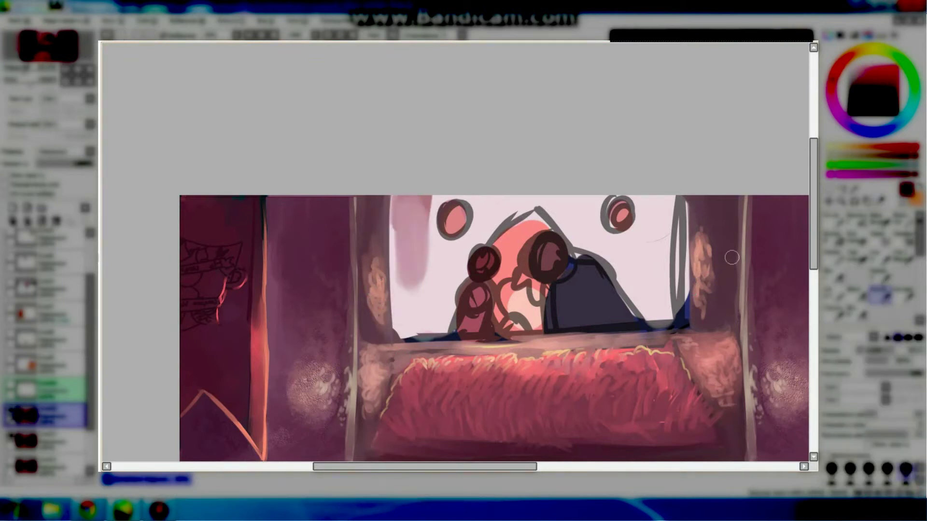
pyautogui.scroll(2, 918, 491)
pyautogui.moveTo(400, 287)
pyautogui.mouseDown()
pyautogui.moveTo(430, 338)
pyautogui.moveTo(400, 324)
pyautogui.moveTo(406, 305)
pyautogui.moveTo(459, 276)
pyautogui.moveTo(673, 333)
pyautogui.mouseUp()
pyautogui.moveTo(680, 294); pyautogui.dragTo(406, 333)
pyautogui.moveTo(644, 203)
pyautogui.mouseDown()
pyautogui.moveTo(641, 275)
pyautogui.moveTo(618, 270)
pyautogui.mouseUp()
pyautogui.moveTo(435, 302)
pyautogui.mouseDown()
pyautogui.moveTo(451, 261)
pyautogui.moveTo(425, 198)
pyautogui.mouseUp()
pyautogui.moveTo(648, 200)
pyautogui.mouseDown()
pyautogui.moveTo(632, 222)
pyautogui.moveTo(676, 219)
pyautogui.mouseUp()
pyautogui.moveTo(420, 202)
pyautogui.mouseDown()
pyautogui.moveTo(440, 237)
pyautogui.moveTo(451, 225)
pyautogui.moveTo(555, 206)
pyautogui.mouseUp()
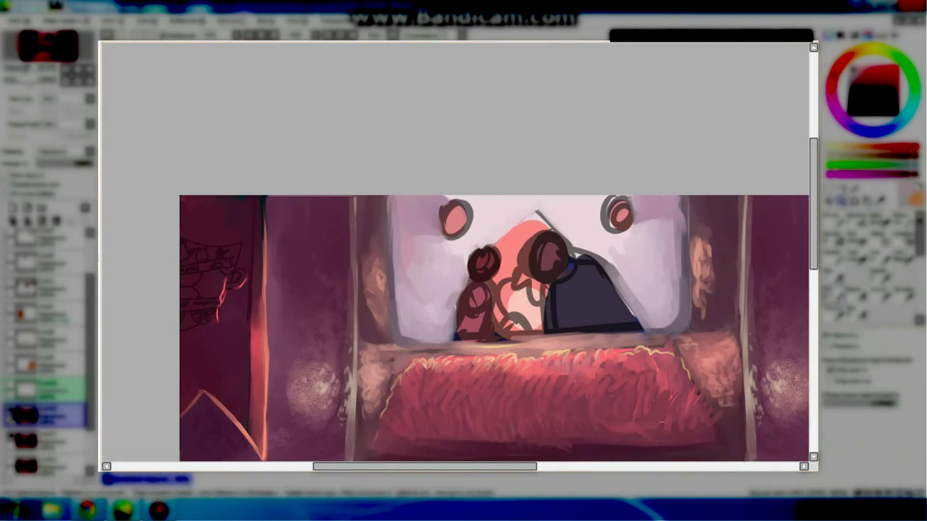
# Reshape the two round ornaments in the window into two-tone diamonds and blend lilac around them.
pyautogui.scroll(-5, 675, 222)
pyautogui.scroll(3, 666, 220)
pyautogui.scroll(3, 473, 246)
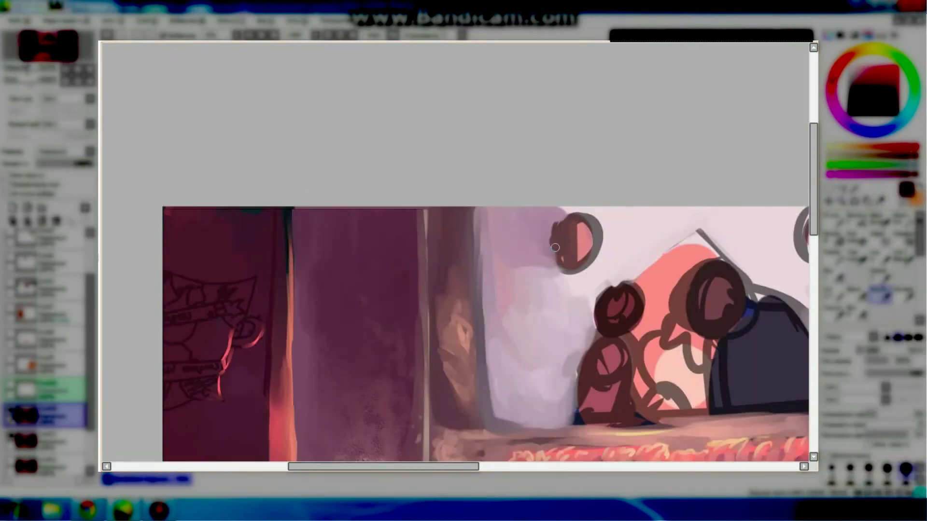
pyautogui.hscroll(5, 434, 241)
pyautogui.keyDown('alt'); pyautogui.click(398, 222); pyautogui.keyUp('alt')
pyautogui.moveTo(618, 212)
pyautogui.mouseDown()
pyautogui.moveTo(628, 270)
pyautogui.moveTo(647, 285)
pyautogui.mouseUp()
pyautogui.moveTo(415, 212); pyautogui.dragTo(406, 253)
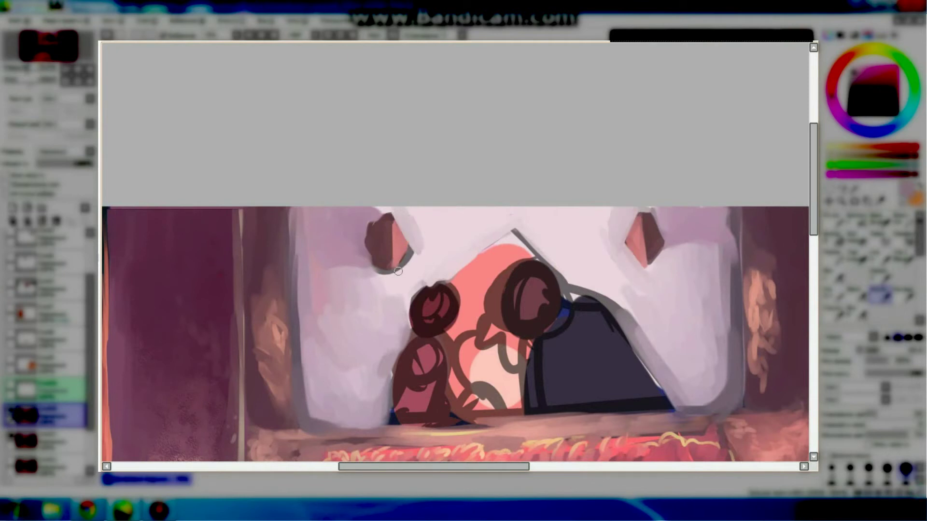
pyautogui.moveTo(376, 217); pyautogui.dragTo(386, 289)
# Draw curled red scrolls above both diamonds and edge the left diamond with a pale highlight.
pyautogui.moveTo(654, 219); pyautogui.dragTo(707, 209)
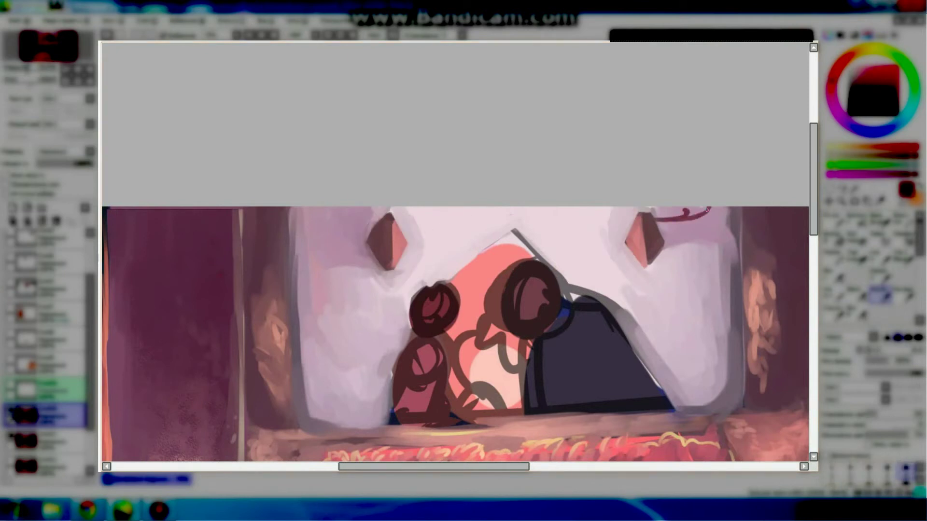
pyautogui.keyDown('alt'); pyautogui.click(639, 237); pyautogui.keyUp('alt')
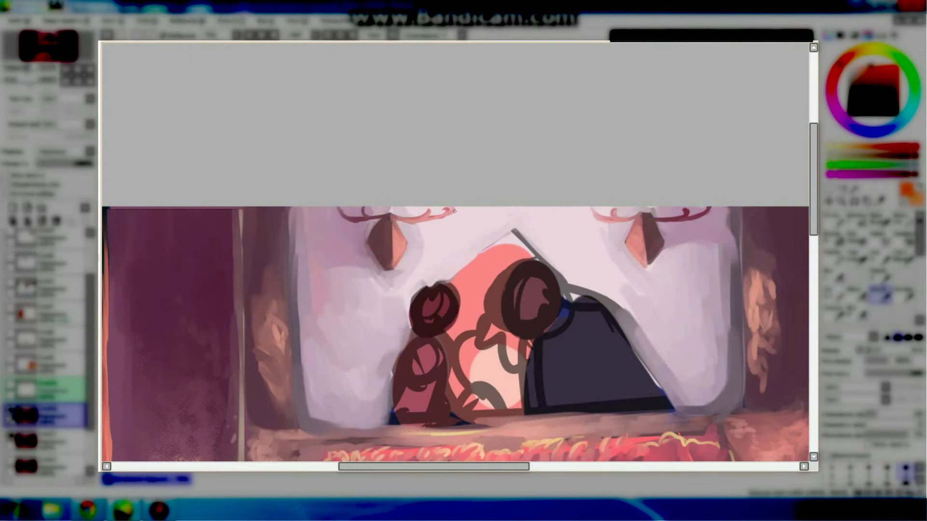
pyautogui.click(863, 126)
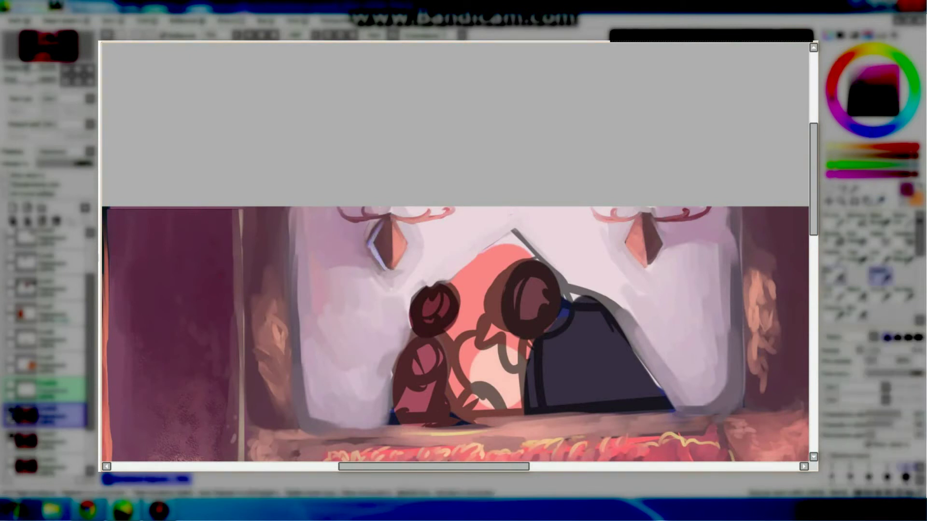
pyautogui.scroll(-5, 374, 252)
pyautogui.scroll(6, 545, 192)
# Clean up the pink peak behind the figures and paint a pale yellow glow between them.
pyautogui.moveTo(545, 191); pyautogui.dragTo(599, 251)
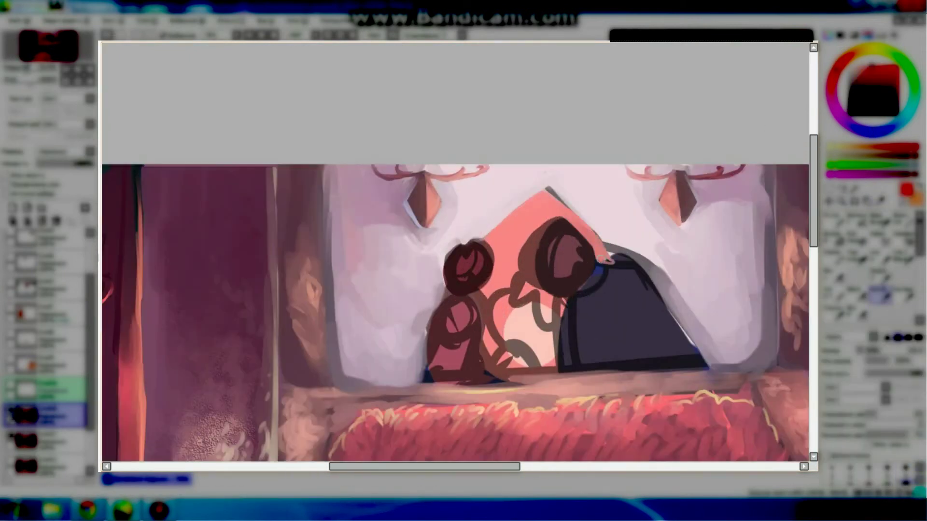
pyautogui.moveTo(531, 222); pyautogui.dragTo(502, 338)
pyautogui.keyDown('alt'); pyautogui.click(526, 333); pyautogui.keyUp('alt')
pyautogui.moveTo(521, 294); pyautogui.dragTo(507, 333)
pyautogui.moveTo(511, 276)
pyautogui.mouseDown()
pyautogui.moveTo(530, 327)
pyautogui.moveTo(521, 348)
pyautogui.mouseUp()
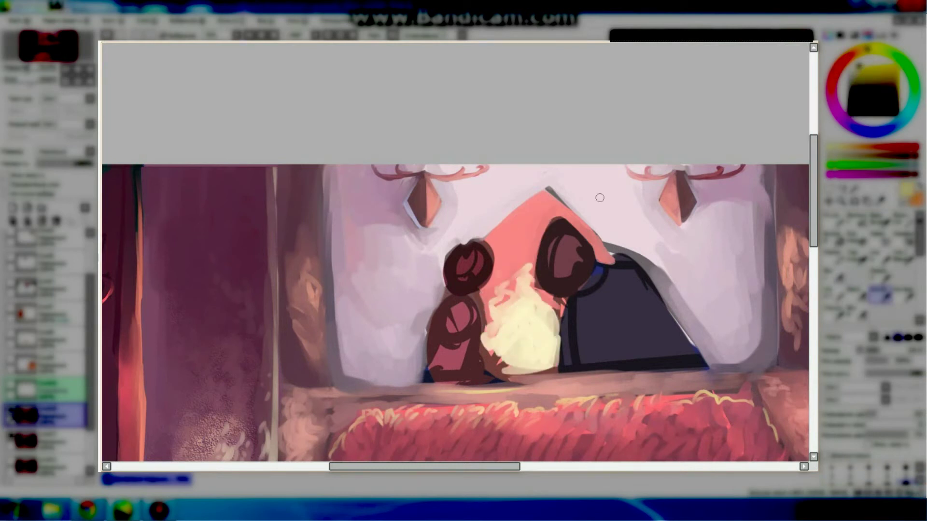
# Outline the pink peak and the dark figure's shoulder in pale yellow, and add light specks around the glow.
pyautogui.moveTo(607, 243); pyautogui.dragTo(666, 274)
pyautogui.press('x')
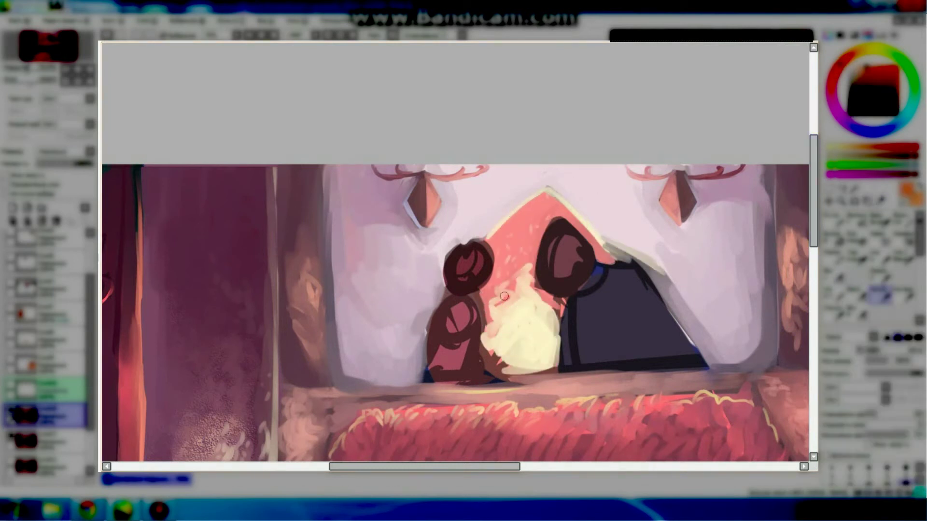
pyautogui.keyDown('alt'); pyautogui.click(521, 359); pyautogui.keyUp('alt')
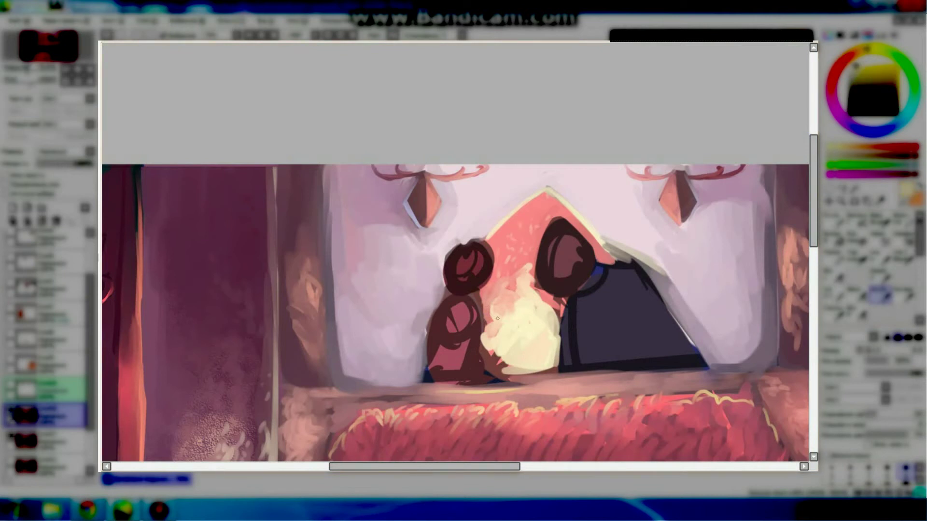
pyautogui.scroll(2, 560, 264)
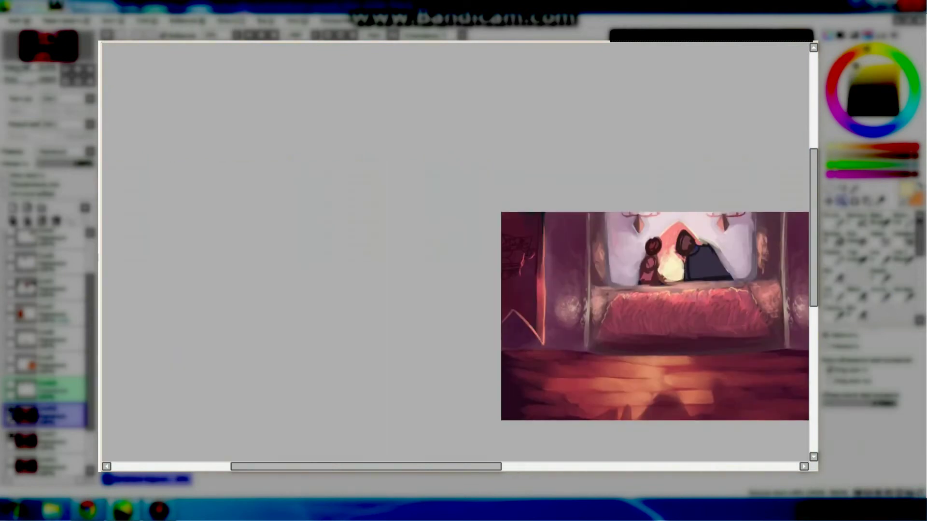
# Shade the left figure's head with warm red-orange tones and trim its outline with lilac.
pyautogui.keyDown('alt'); pyautogui.click(559, 264); pyautogui.keyUp('alt')
pyautogui.moveTo(555, 227); pyautogui.dragTo(559, 264)
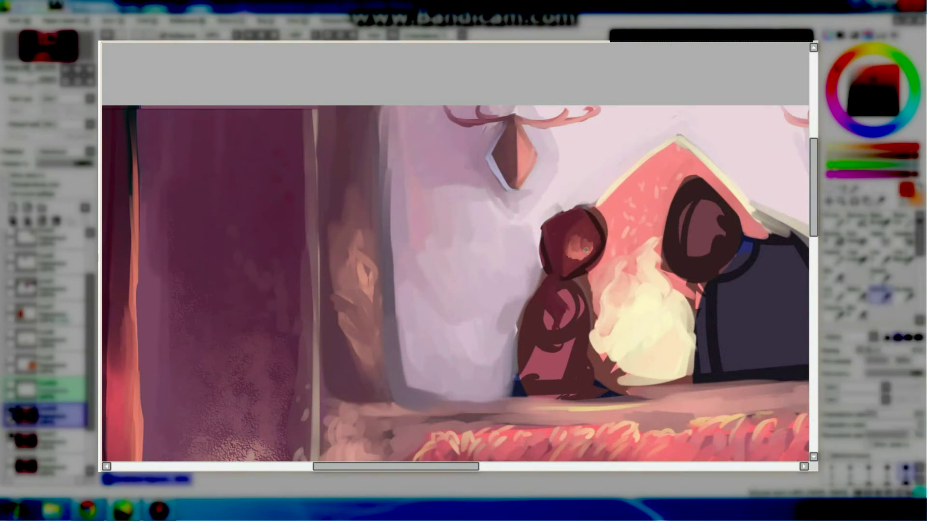
pyautogui.keyDown('alt'); pyautogui.click(537, 249); pyautogui.keyUp('alt')
pyautogui.moveTo(543, 232); pyautogui.dragTo(537, 249)
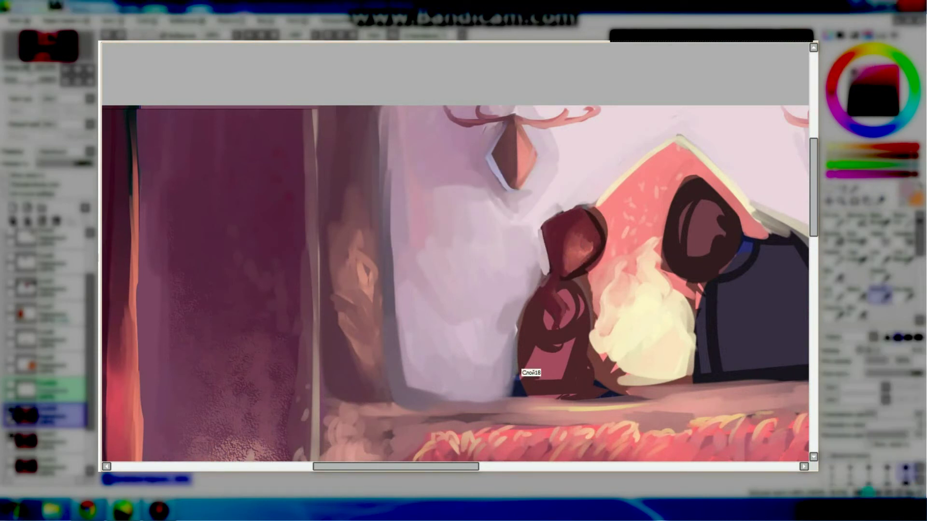
pyautogui.press('alt')
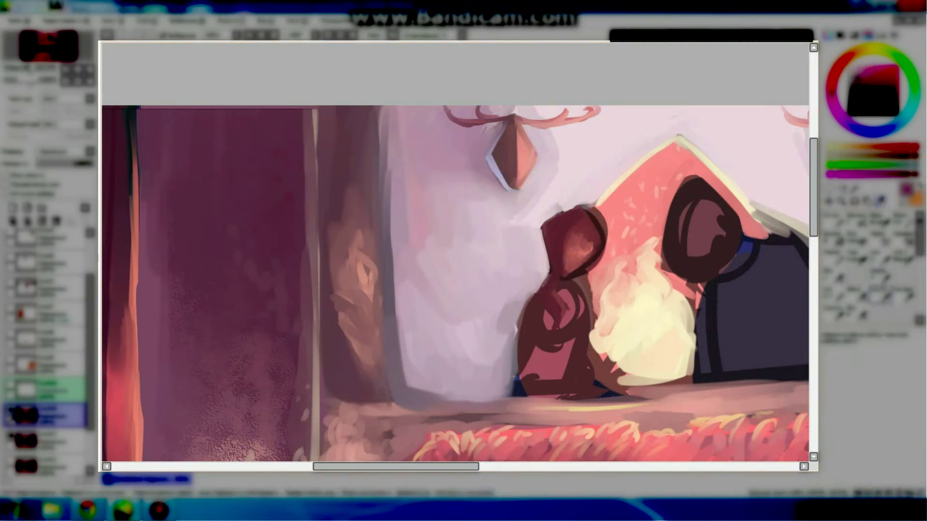
# Repaint the left figure's body in dark maroon with an outstretched arm, and add a coral heart shape at its hand.
pyautogui.moveTo(408, 379); pyautogui.dragTo(393, 285)
pyautogui.moveTo(432, 335); pyautogui.dragTo(176, 335)
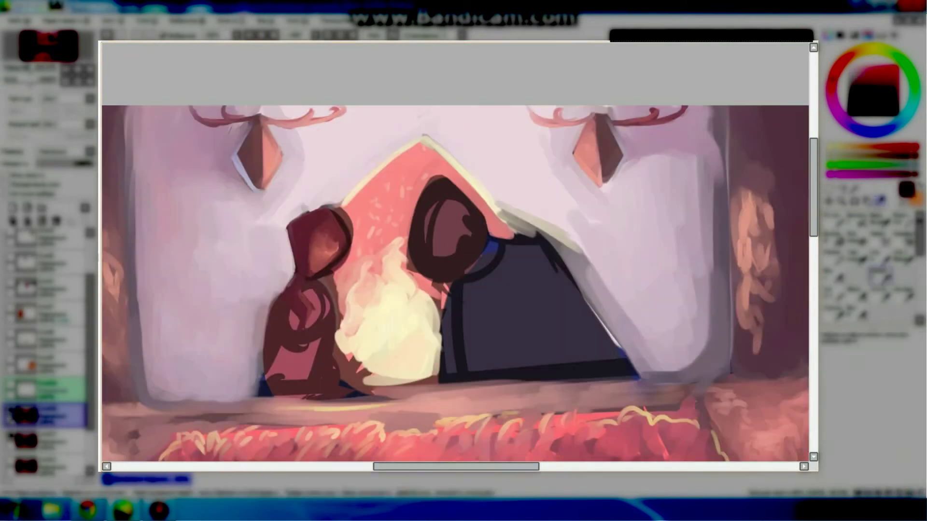
pyautogui.moveTo(372, 347)
pyautogui.mouseDown()
pyautogui.moveTo(333, 309)
pyautogui.moveTo(386, 333)
pyautogui.mouseUp()
pyautogui.moveTo(290, 377)
pyautogui.mouseDown()
pyautogui.moveTo(283, 298)
pyautogui.moveTo(263, 393)
pyautogui.mouseUp()
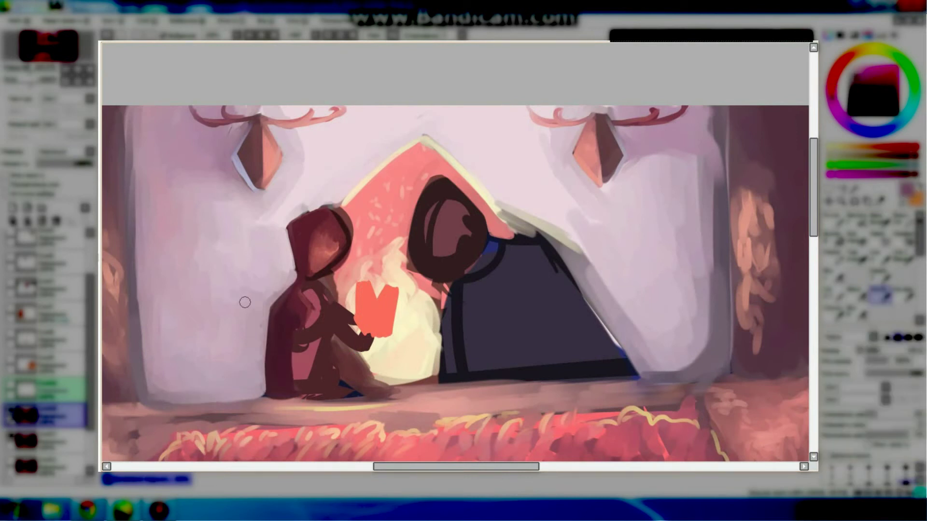
# Shade the left figure's robe, arm and bent leg with muted red planes.
pyautogui.moveTo(313, 287); pyautogui.dragTo(296, 364)
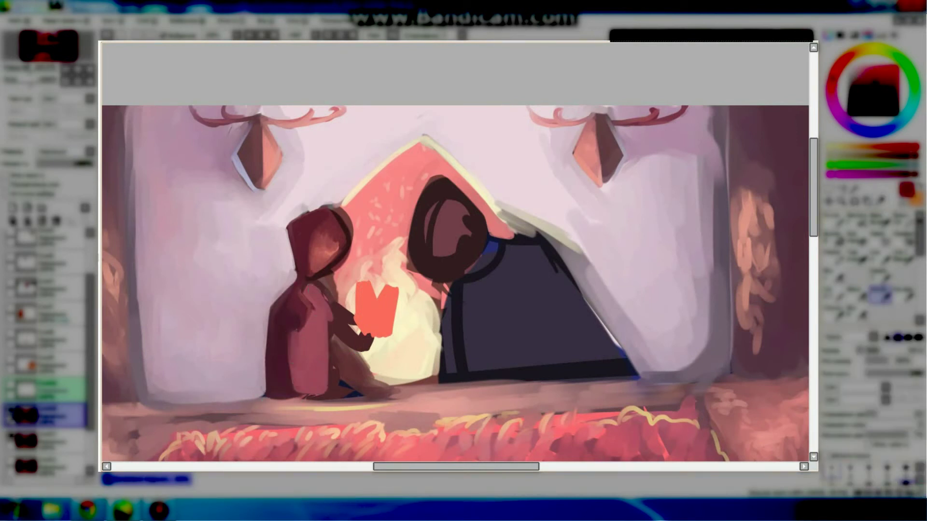
pyautogui.moveTo(369, 387); pyautogui.dragTo(333, 314)
pyautogui.moveTo(366, 347); pyautogui.dragTo(331, 338)
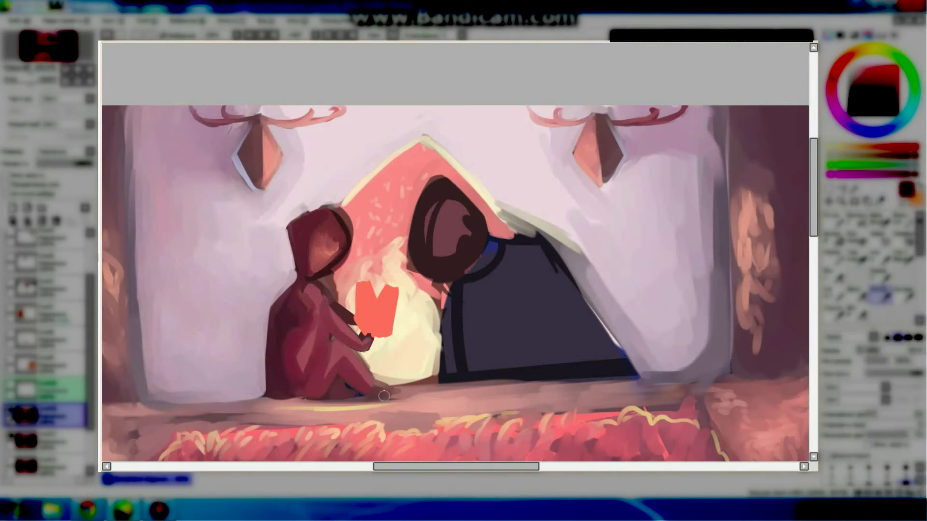
# Refine the window's lower left edge and the ledge around the seated figure.
pyautogui.keyDown('alt'); pyautogui.click(268, 392); pyautogui.keyUp('alt')
pyautogui.hscroll(-5, 135, 234)
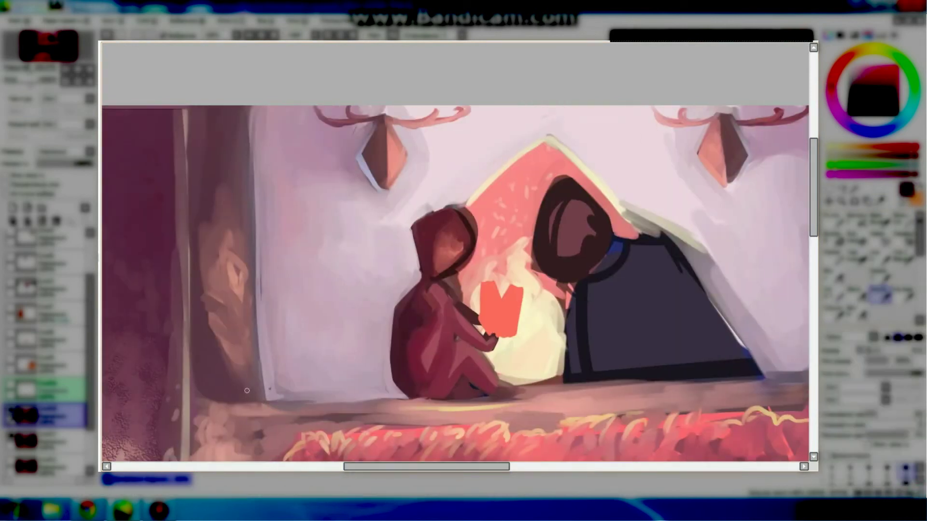
pyautogui.hscroll(5, 134, 234)
pyautogui.keyDown('alt'); pyautogui.click(321, 395); pyautogui.keyUp('alt')
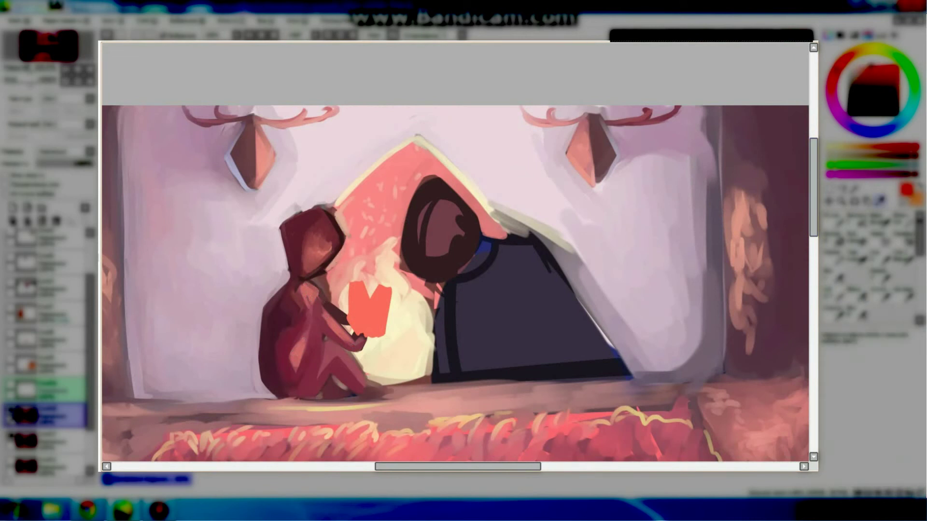
# Sharpen the left figure's hood and add a pale rim light along the hood and arm.
pyautogui.moveTo(332, 207); pyautogui.dragTo(286, 270)
pyautogui.keyDown('alt'); pyautogui.click(339, 218); pyautogui.keyUp('alt')
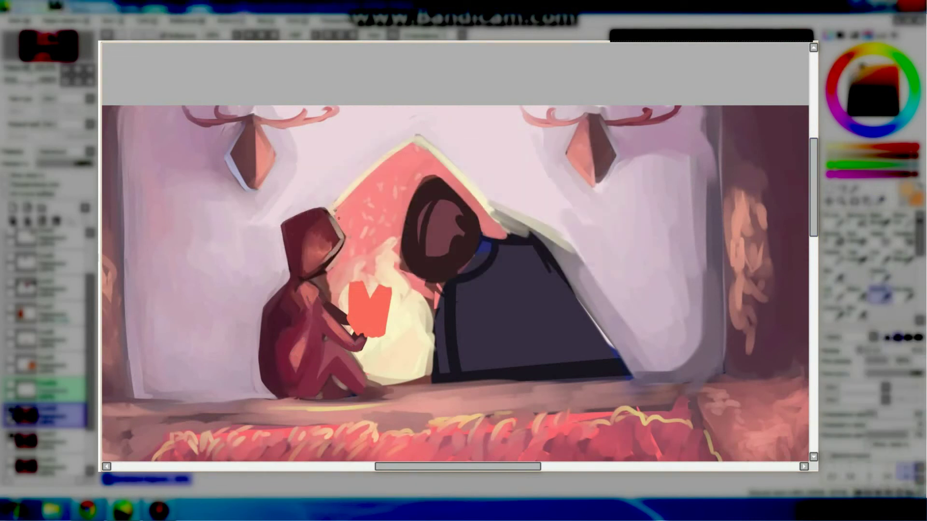
pyautogui.press('b')
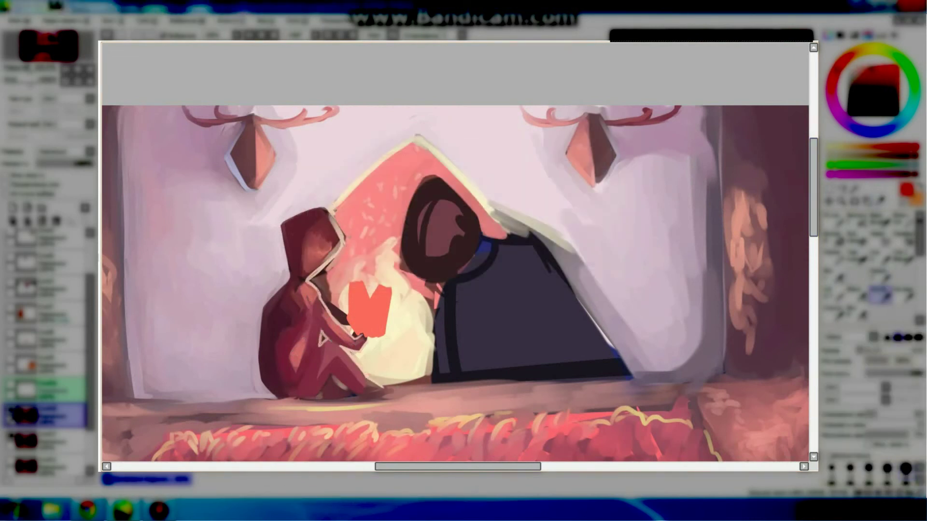
# Turn the coral shape in the left figure's hands into an open book with pale edges and scribbled text lines.
pyautogui.press('e')
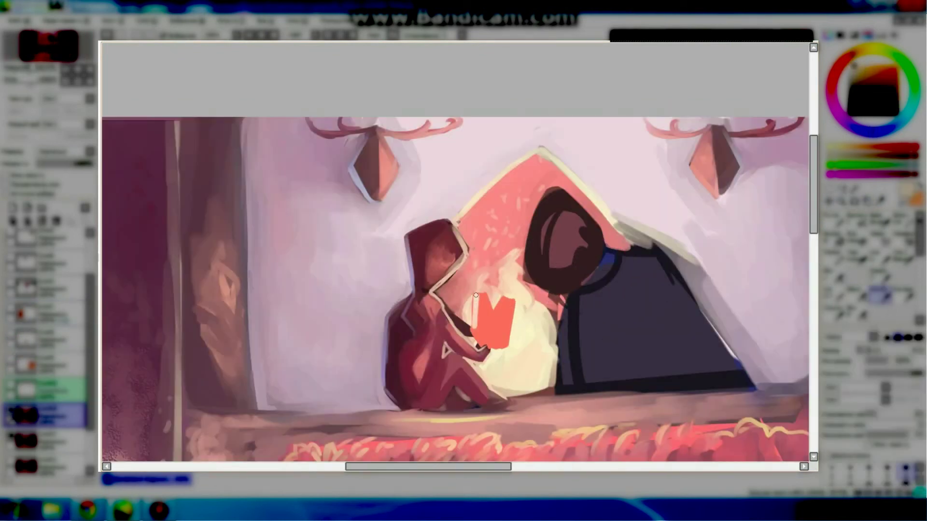
pyautogui.moveTo(469, 296)
pyautogui.mouseDown()
pyautogui.moveTo(469, 330)
pyautogui.moveTo(502, 311)
pyautogui.mouseUp()
# Repaint the right figure's cloak as a near-black mass with a hem trailing along the ledge, and clean up the peak's edge behind it.
pyautogui.moveTo(608, 256); pyautogui.dragTo(608, 381)
pyautogui.moveTo(540, 401)
pyautogui.mouseDown()
pyautogui.moveTo(601, 395)
pyautogui.moveTo(641, 364)
pyautogui.moveTo(687, 355)
pyautogui.moveTo(638, 285)
pyautogui.mouseUp()
pyautogui.moveTo(628, 251)
pyautogui.mouseDown()
pyautogui.moveTo(647, 227)
pyautogui.moveTo(648, 202)
pyautogui.mouseUp()
pyautogui.click(879, 276)
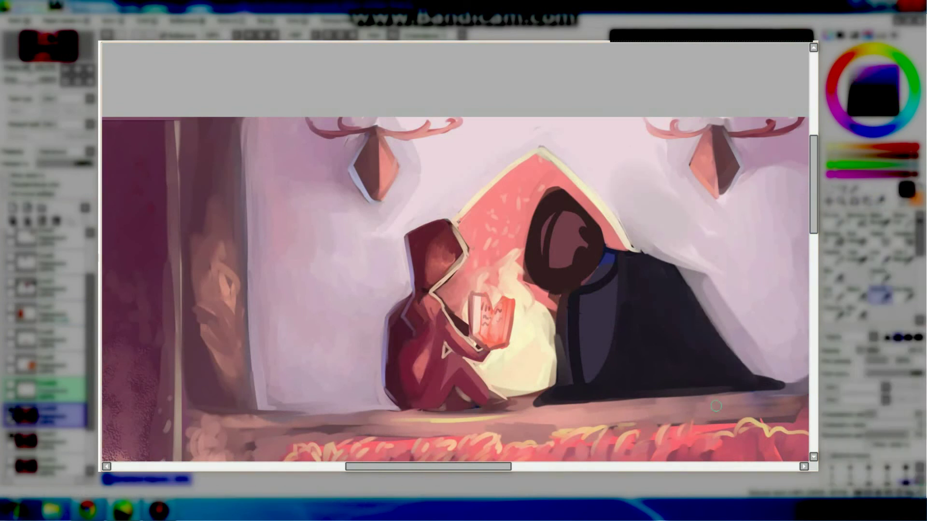
# Paint the right figure's chest in warm muted brown and shade the cloak's front fold in dark blue.
pyautogui.press('[')
pyautogui.press('[')
pyautogui.moveTo(628, 350); pyautogui.dragTo(631, 257)
pyautogui.keyDown('alt'); pyautogui.click(593, 278); pyautogui.keyUp('alt')
pyautogui.moveTo(587, 287)
pyautogui.mouseDown()
pyautogui.moveTo(557, 345)
pyautogui.moveTo(567, 371)
pyautogui.mouseUp()
pyautogui.moveTo(601, 267); pyautogui.dragTo(577, 357)
pyautogui.keyDown('alt'); pyautogui.click(598, 314); pyautogui.keyUp('alt')
pyautogui.moveTo(610, 256); pyautogui.dragTo(603, 338)
pyautogui.moveTo(601, 333)
pyautogui.mouseDown()
pyautogui.moveTo(550, 390)
pyautogui.moveTo(574, 299)
pyautogui.moveTo(553, 391)
pyautogui.mouseUp()
# Add yellow light accents to the right figure's chest, and paint curved horns and a shaggy dark mane on its head.
pyautogui.keyDown('alt'); pyautogui.click(512, 353); pyautogui.keyUp('alt')
pyautogui.moveTo(560, 279); pyautogui.dragTo(549, 297)
pyautogui.moveTo(569, 184); pyautogui.dragTo(603, 242)
pyautogui.moveTo(560, 212); pyautogui.dragTo(594, 249)
pyautogui.moveTo(521, 212)
pyautogui.mouseDown()
pyautogui.moveTo(541, 222)
pyautogui.moveTo(570, 159)
pyautogui.mouseUp()
pyautogui.moveTo(579, 220); pyautogui.dragTo(553, 272)
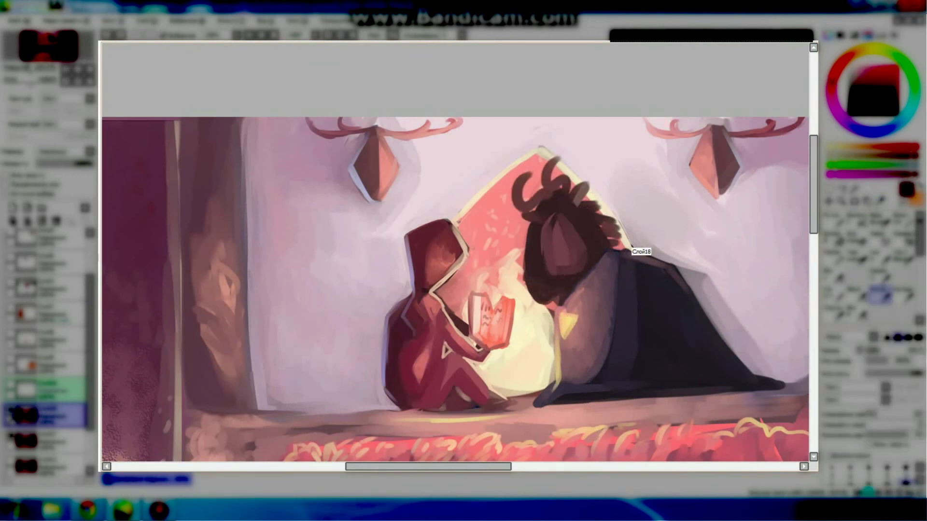
# Fill the horned head in dark brown, rim its face in red and pale yellow, highlight the horns and smooth the mane.
pyautogui.moveTo(555, 227); pyautogui.dragTo(567, 270)
pyautogui.moveTo(537, 224)
pyautogui.mouseDown()
pyautogui.moveTo(531, 277)
pyautogui.moveTo(541, 304)
pyautogui.mouseUp()
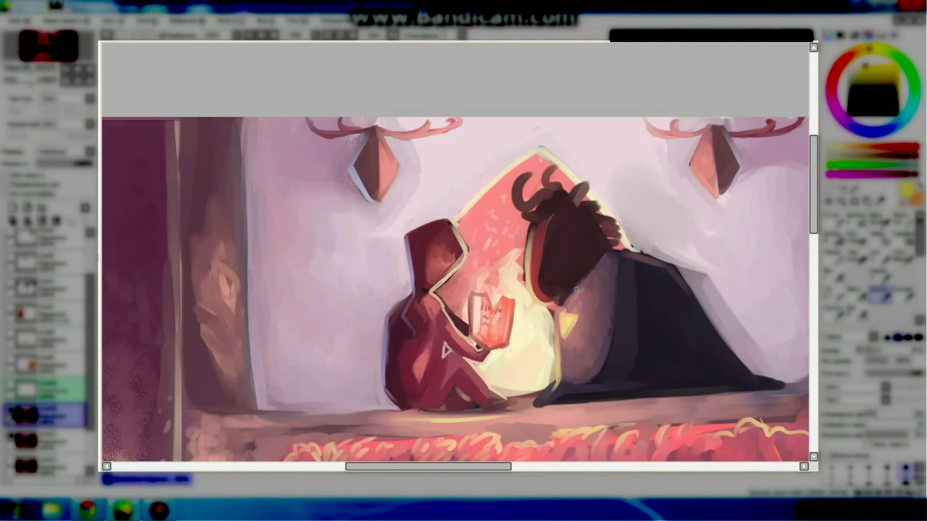
pyautogui.keyDown('alt'); pyautogui.click(534, 231); pyautogui.keyUp('alt')
pyautogui.keyDown('alt'); pyautogui.click(545, 181); pyautogui.keyUp('alt')
pyautogui.moveTo(586, 200); pyautogui.dragTo(630, 254)
pyautogui.keyDown('alt'); pyautogui.click(634, 267); pyautogui.keyUp('alt')
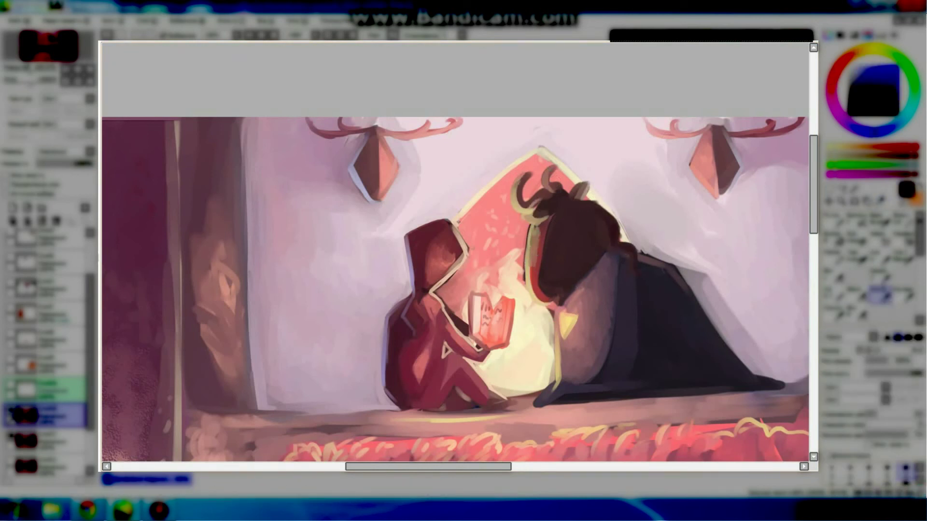
# Add a pale rim along the mane's back and paint a reddish-brown shadow on the ledge beneath the cloak.
pyautogui.press('b')
pyautogui.keyDown('alt'); pyautogui.click(627, 405); pyautogui.keyUp('alt')
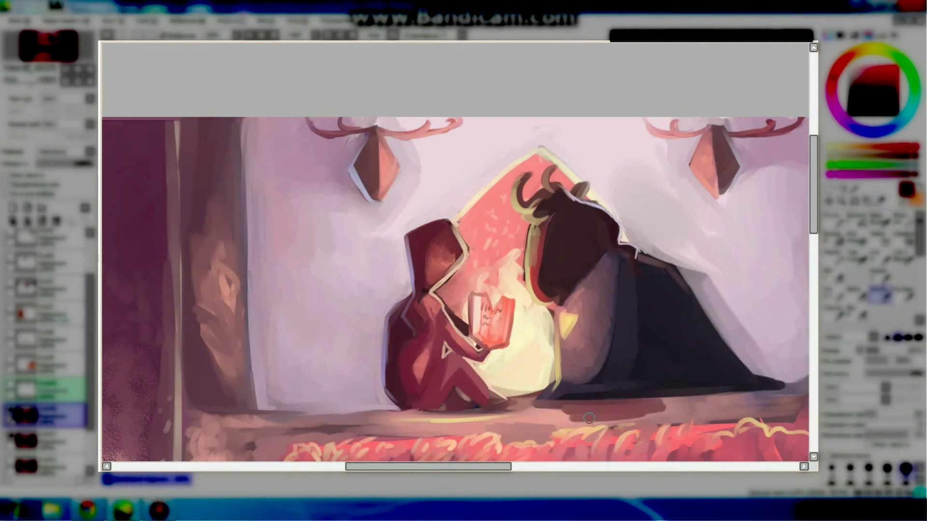
pyautogui.moveTo(536, 410); pyautogui.dragTo(695, 356)
pyautogui.moveTo(724, 391)
pyautogui.mouseDown()
pyautogui.moveTo(531, 415)
pyautogui.moveTo(702, 409)
pyautogui.mouseUp()
pyautogui.moveTo(781, 407); pyautogui.dragTo(380, 422)
pyautogui.press('l')
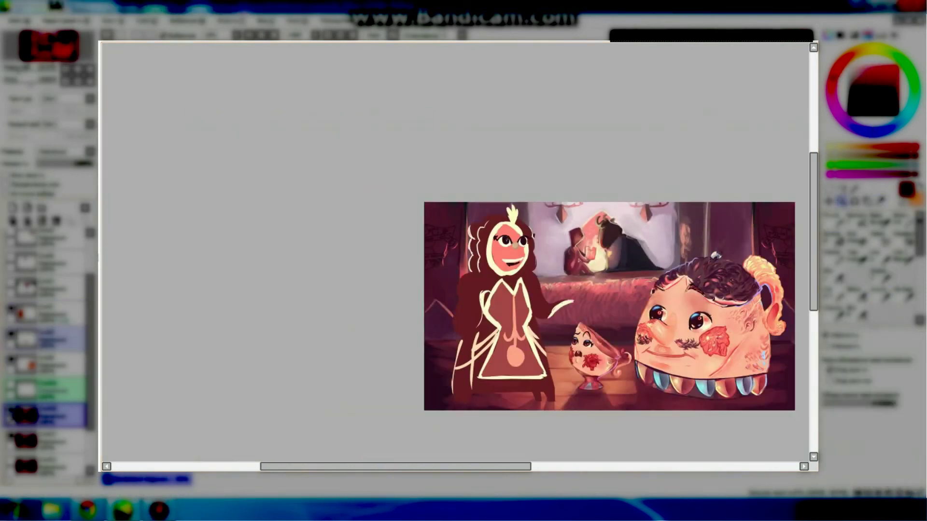